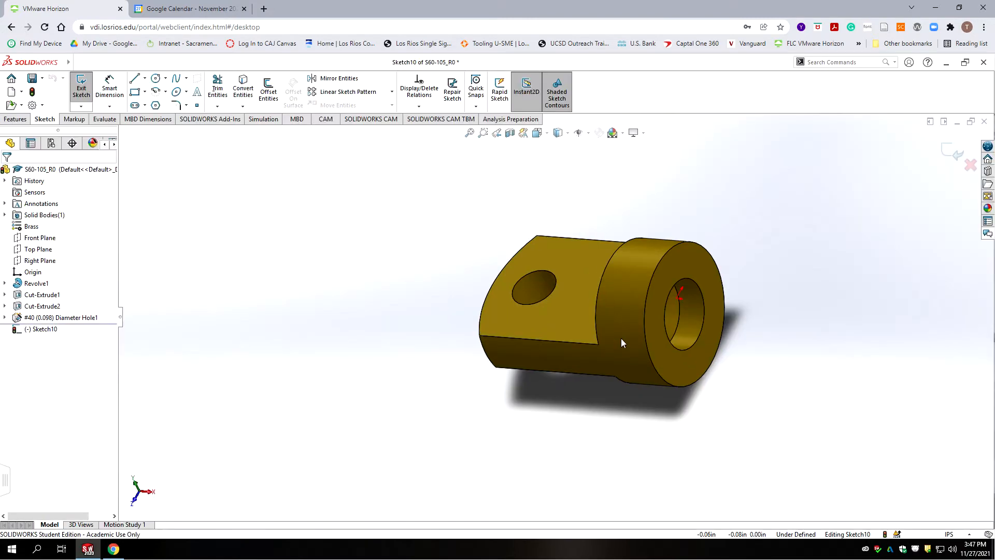
# Step: Examine the brass part from several angles, including the flat, the cross hole and the bored end
pyautogui.moveTo(621, 338); pyautogui.dragTo(588, 350, button='middle')
pyautogui.scroll(-3, 588, 350)
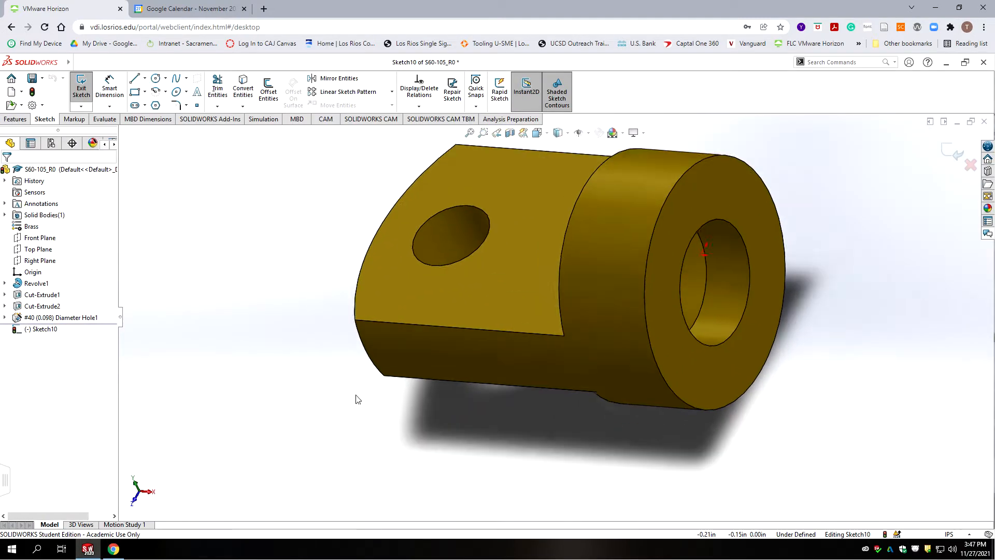
pyautogui.scroll(1, 356, 395)
pyautogui.scroll(-1, 379, 381)
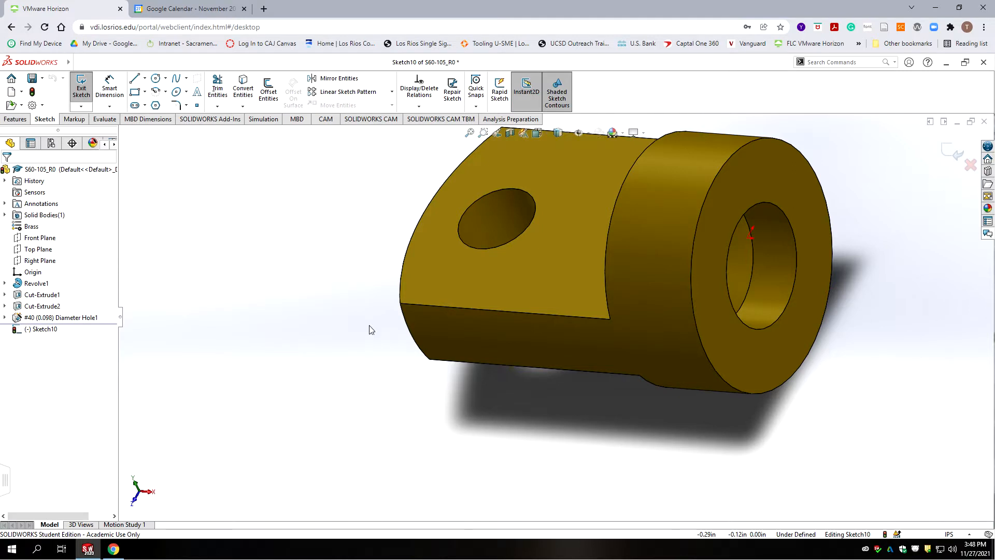
pyautogui.scroll(5, 399, 344)
pyautogui.scroll(-3, 692, 211)
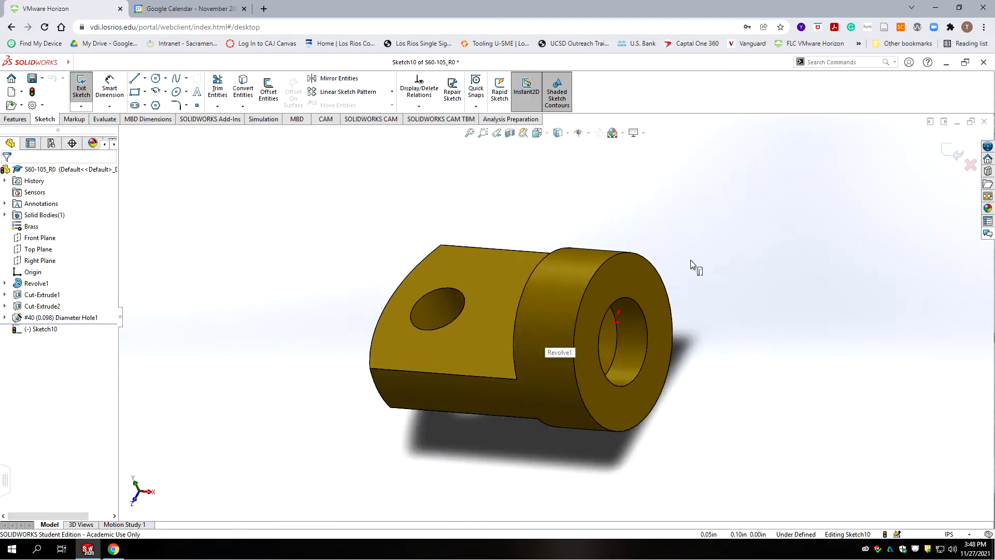
pyautogui.moveTo(542, 264); pyautogui.dragTo(577, 291, button='middle')
pyautogui.scroll(5, 558, 322)
pyautogui.scroll(-4, 563, 311)
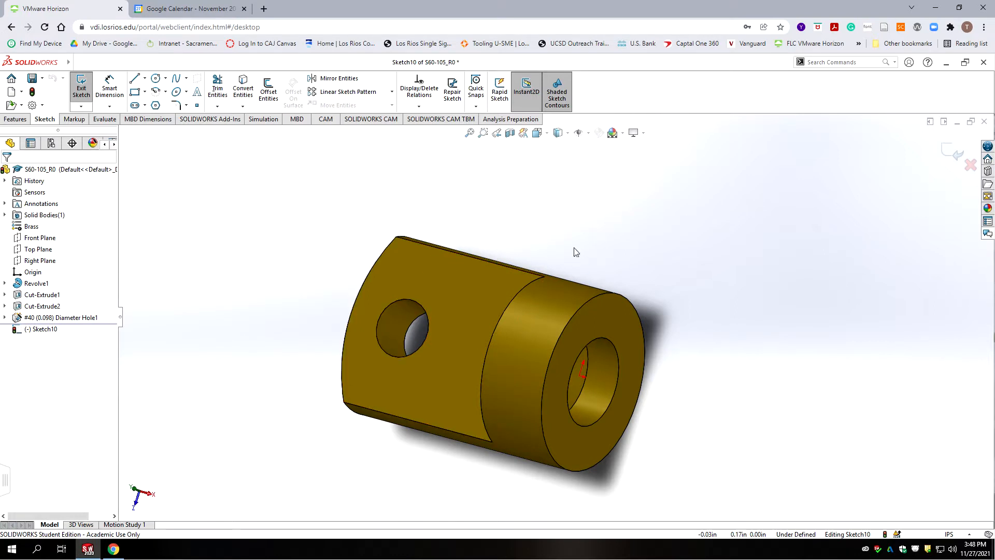
pyautogui.scroll(3, 560, 242)
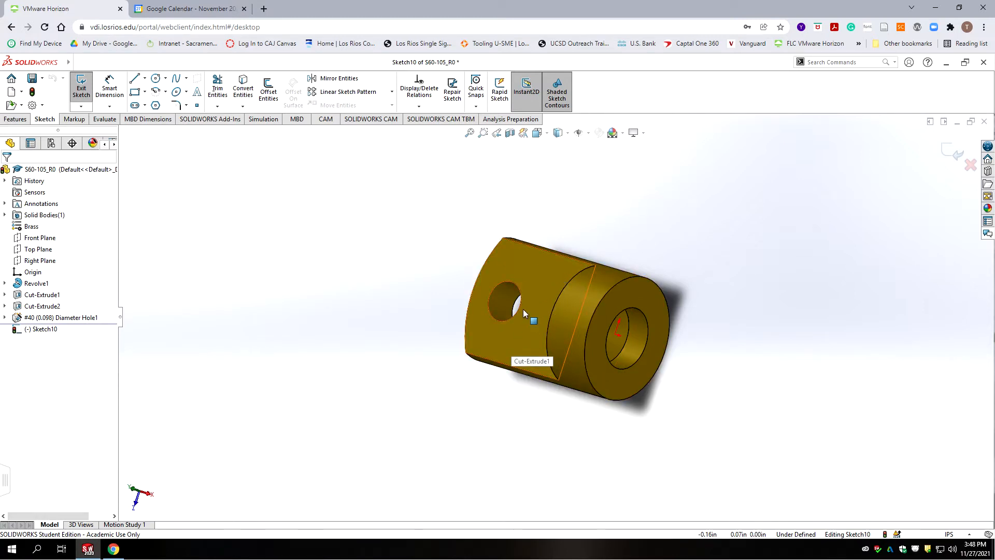
pyautogui.scroll(2, 673, 305)
pyautogui.scroll(-2, 686, 299)
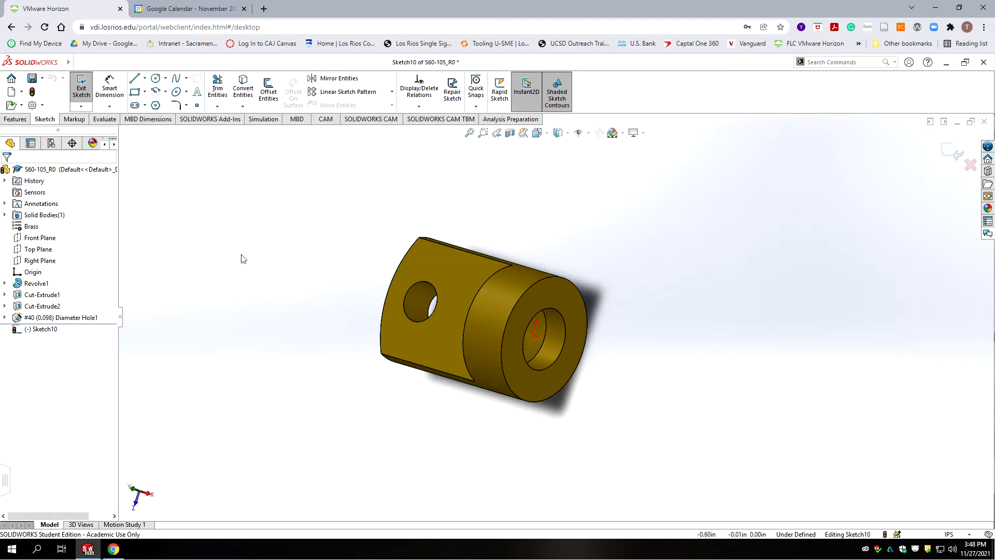
# Step: Show Sketch1 under Revolve1 so its profile lines and centerline can be used as references
pyautogui.click(584, 306)
pyautogui.click(5, 283)
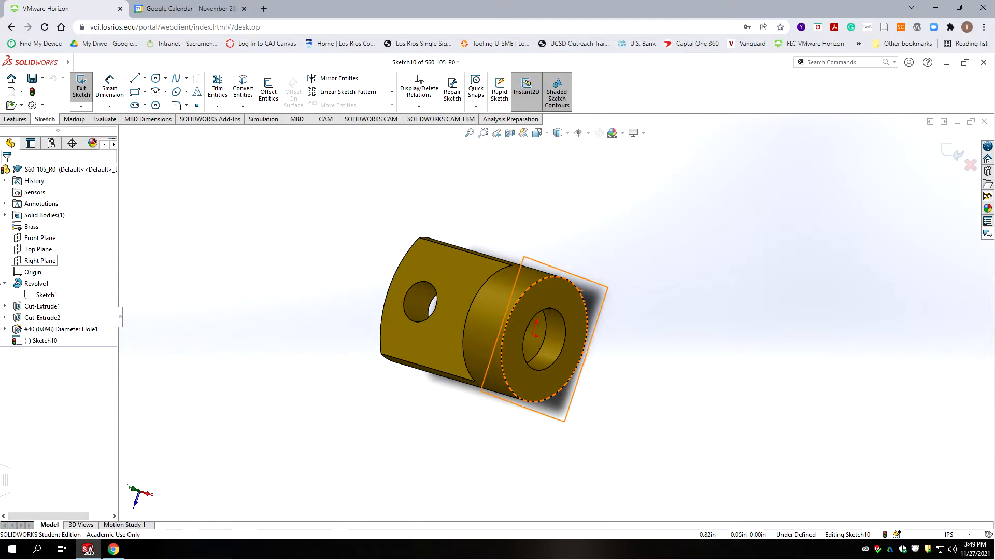
pyautogui.click(48, 294)
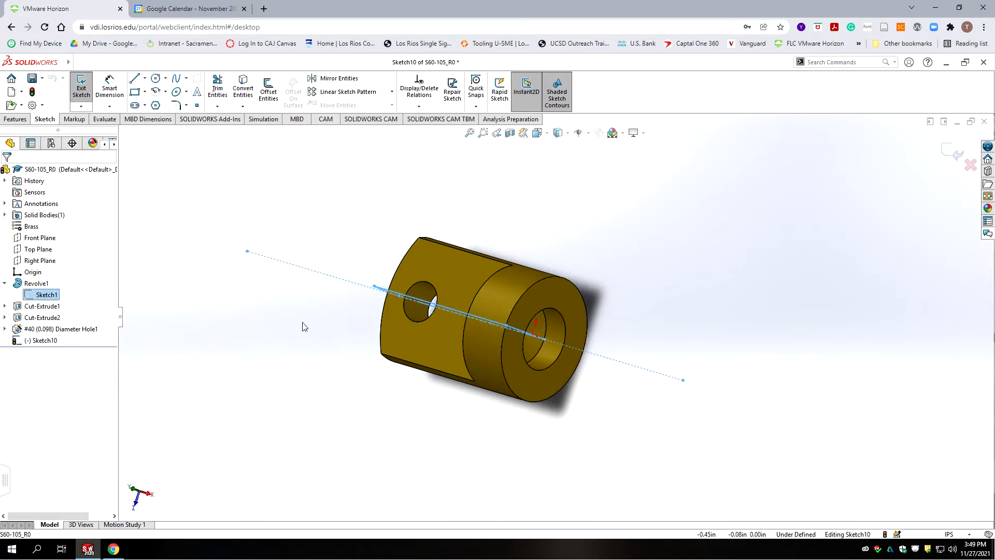
pyautogui.moveTo(321, 308); pyautogui.dragTo(339, 274, button='middle')
pyautogui.scroll(3, 347, 238)
pyautogui.scroll(-6, 504, 282)
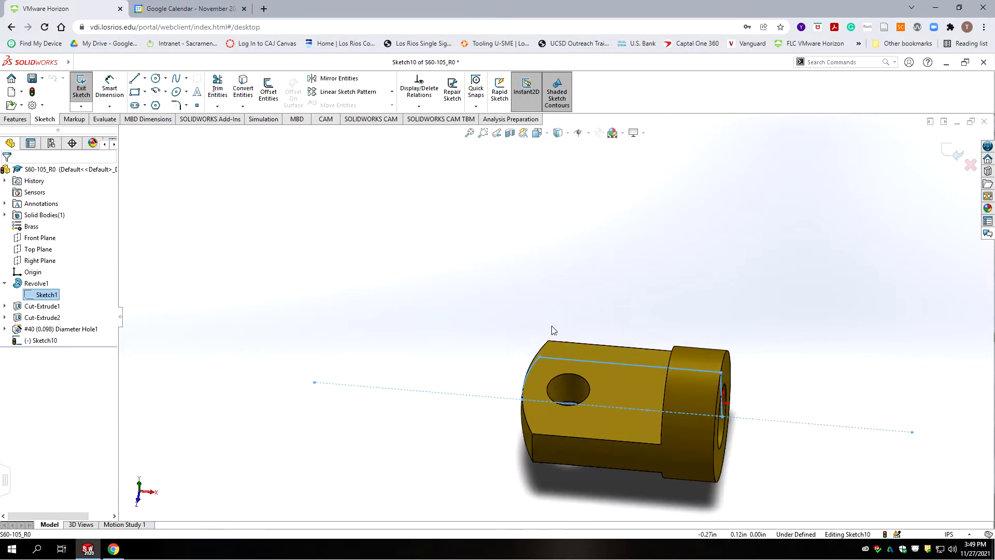
pyautogui.scroll(1, 467, 302)
pyautogui.moveTo(467, 302); pyautogui.dragTo(465, 264, button='middle')
pyautogui.scroll(-3, 538, 326)
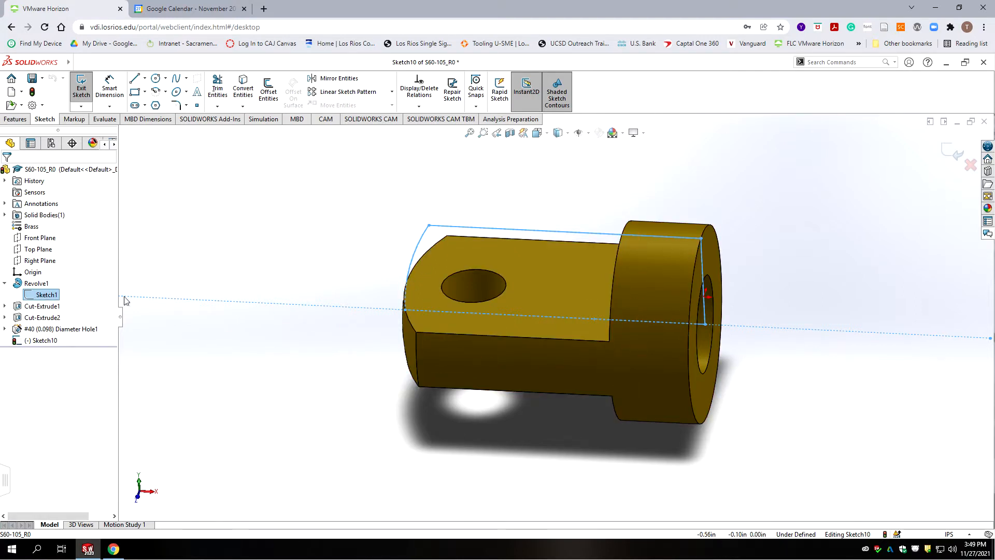
pyautogui.rightClick(42, 296)
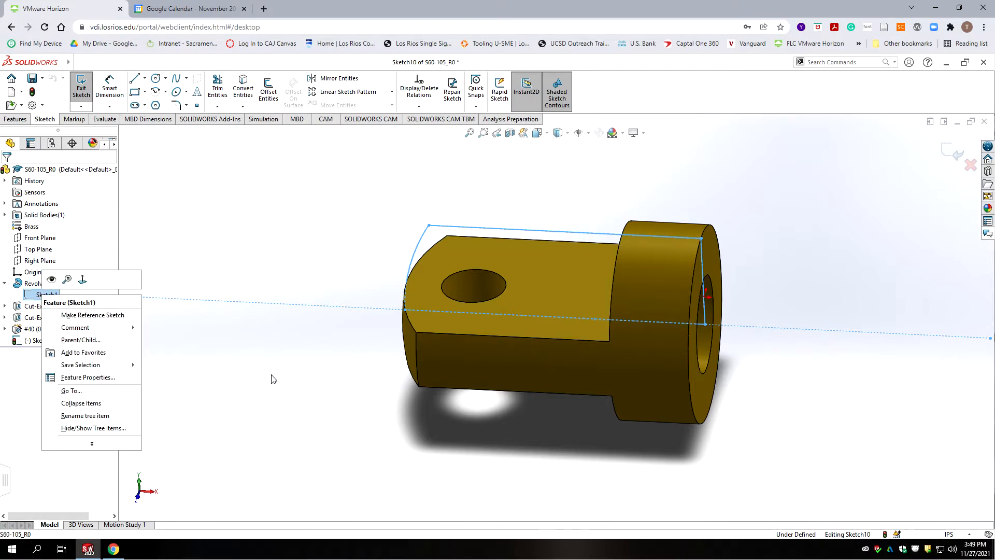
pyautogui.click(52, 279)
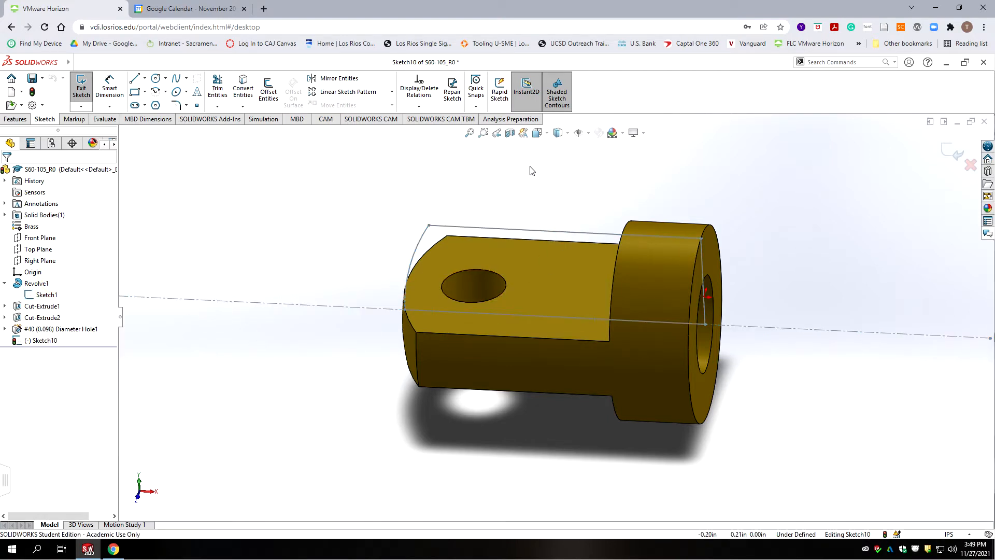
pyautogui.click(589, 133)
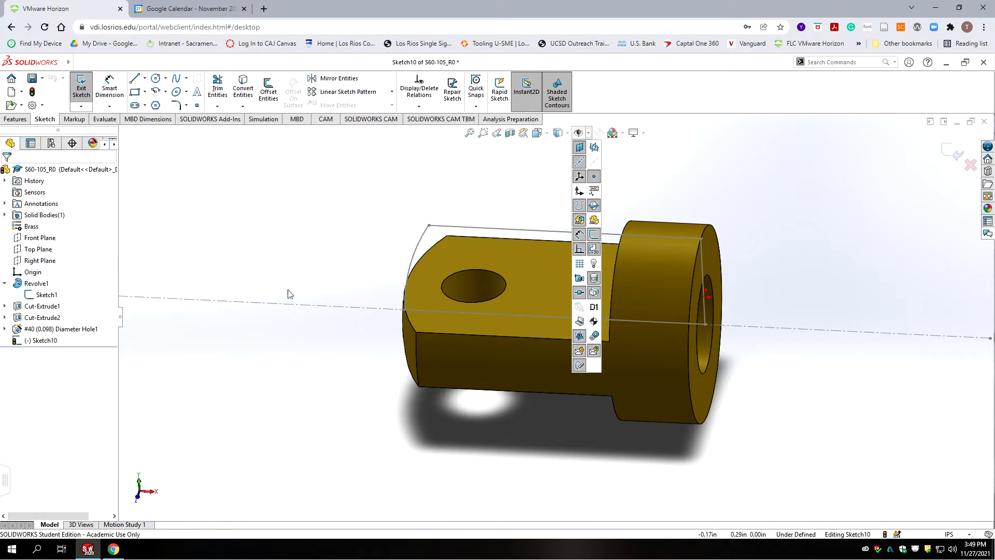
pyautogui.click(296, 208)
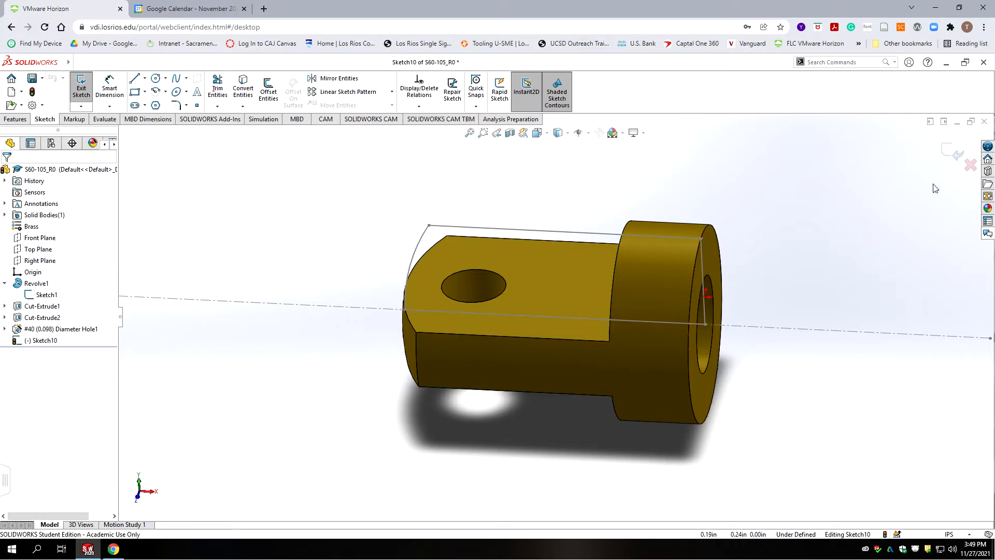
# Step: Exit the open Sketch10 and switch to the part's CAM operations tree
pyautogui.click(956, 155)
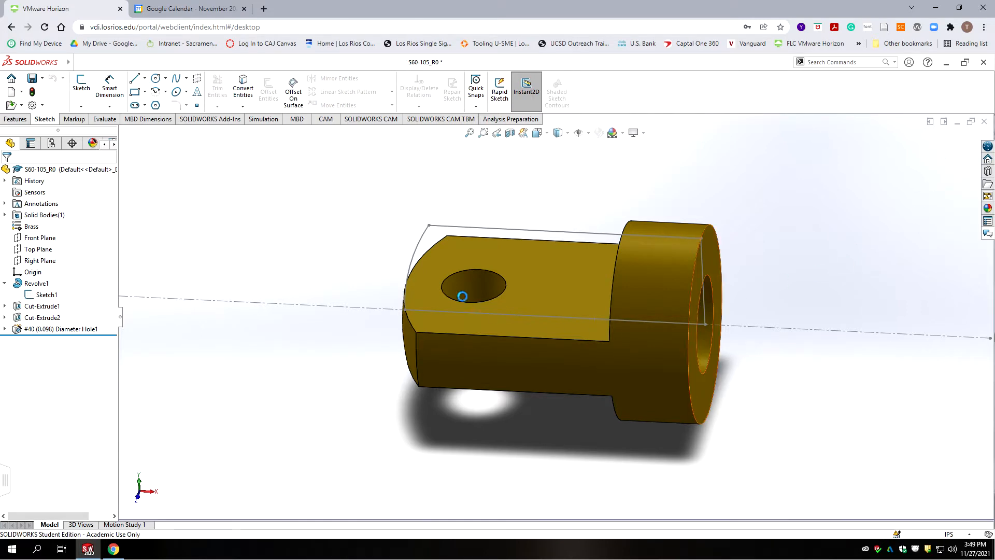
pyautogui.click(115, 144)
pyautogui.click(115, 144)
pyautogui.click(115, 144)
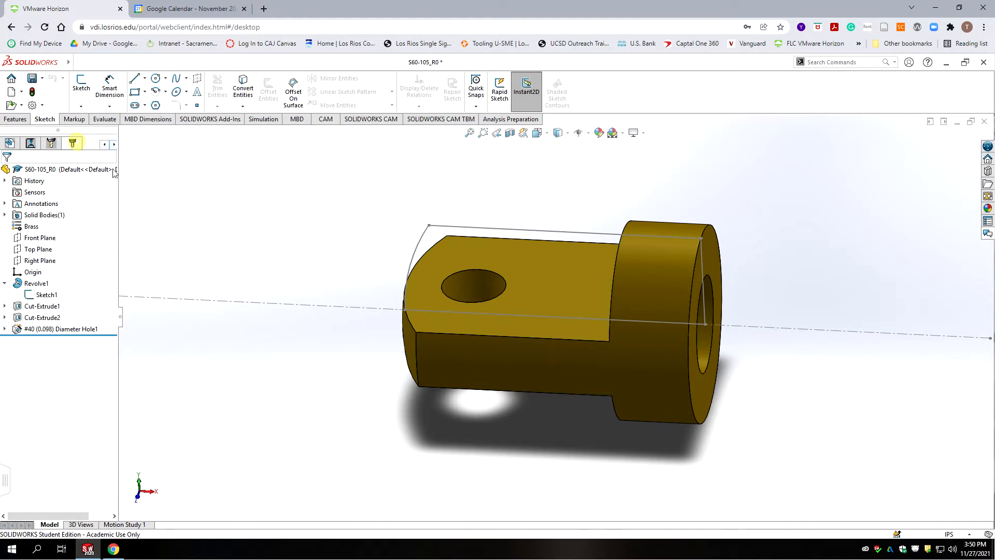
pyautogui.click(72, 143)
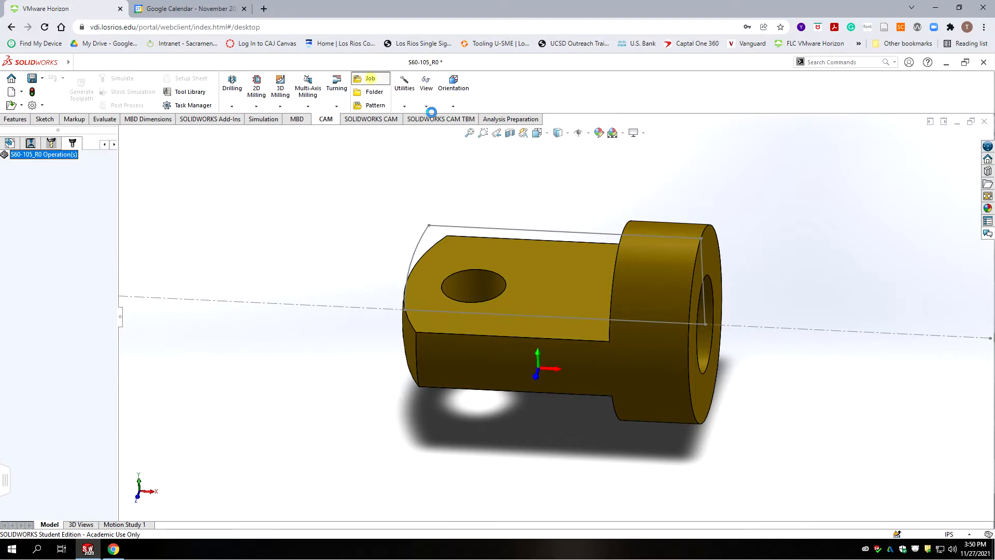
# Step: Create a new CAM job of type Turning or Mill/Turn with the comment "S60-105 OP1 Lathe"
pyautogui.click(369, 79)
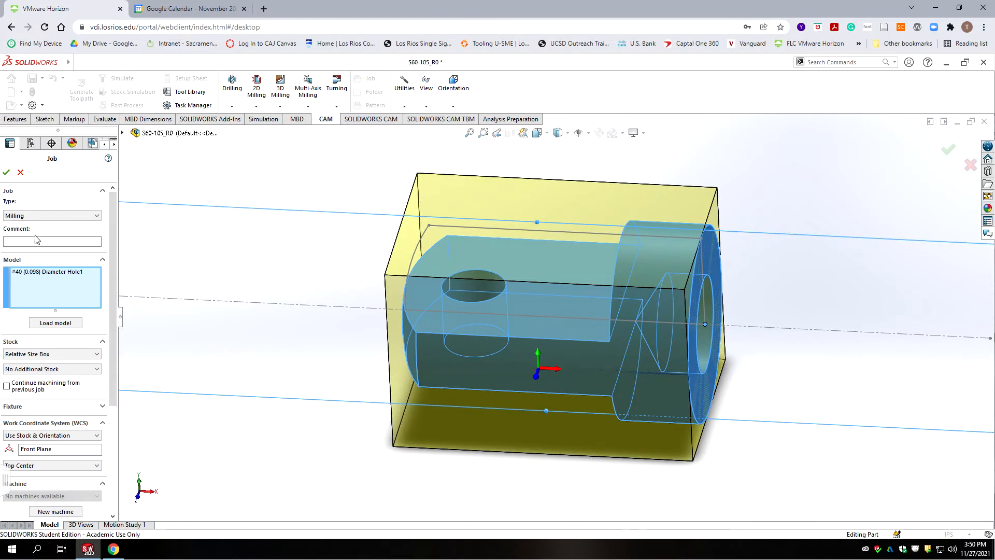
pyautogui.click(20, 215)
pyautogui.click(25, 225)
pyautogui.click(26, 215)
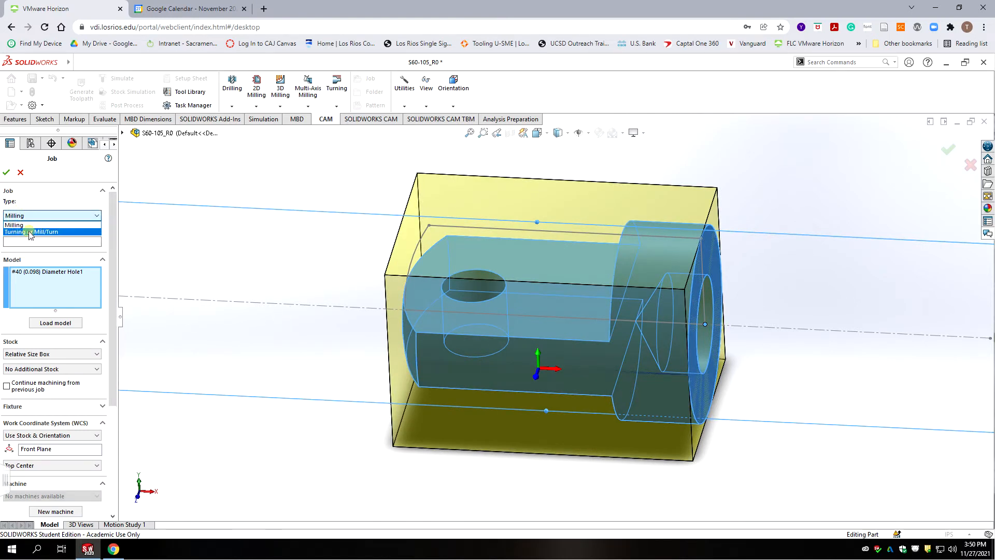
pyautogui.click(28, 232)
pyautogui.click(34, 241)
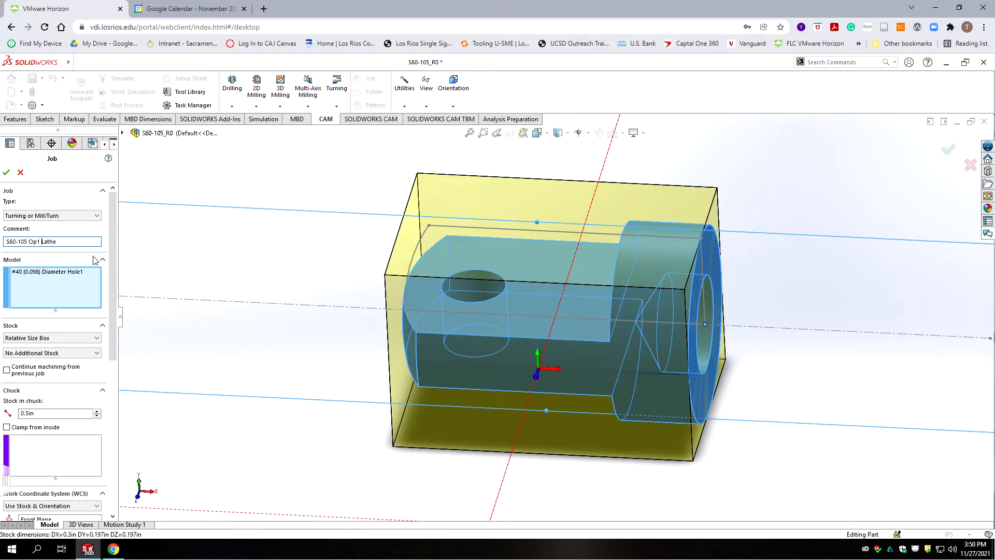
pyautogui.press('Delete')
pyautogui.write('P')
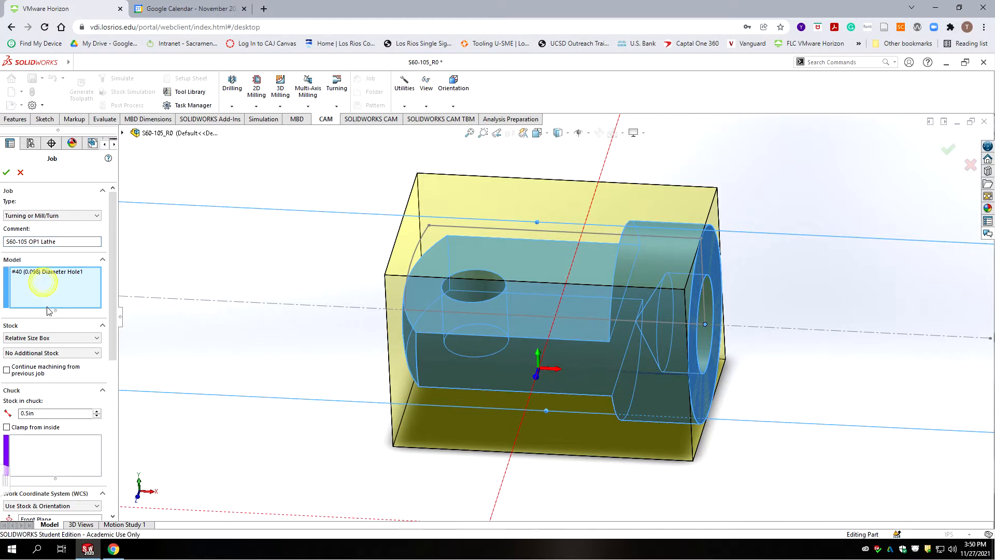
# Step: Set the job's stock to Cylindrical, based on the outer cylindrical face of the part's collar
pyautogui.click(83, 338)
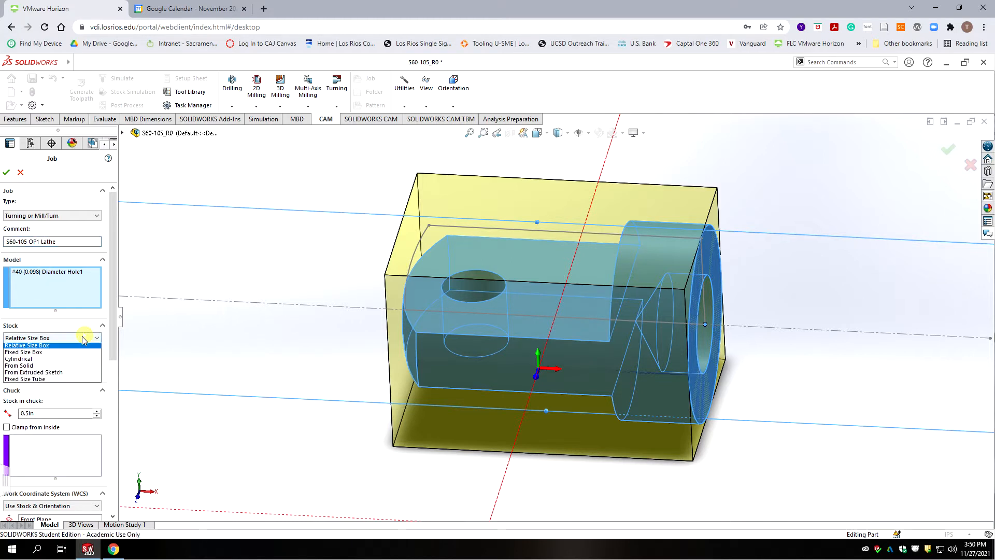
pyautogui.click(37, 358)
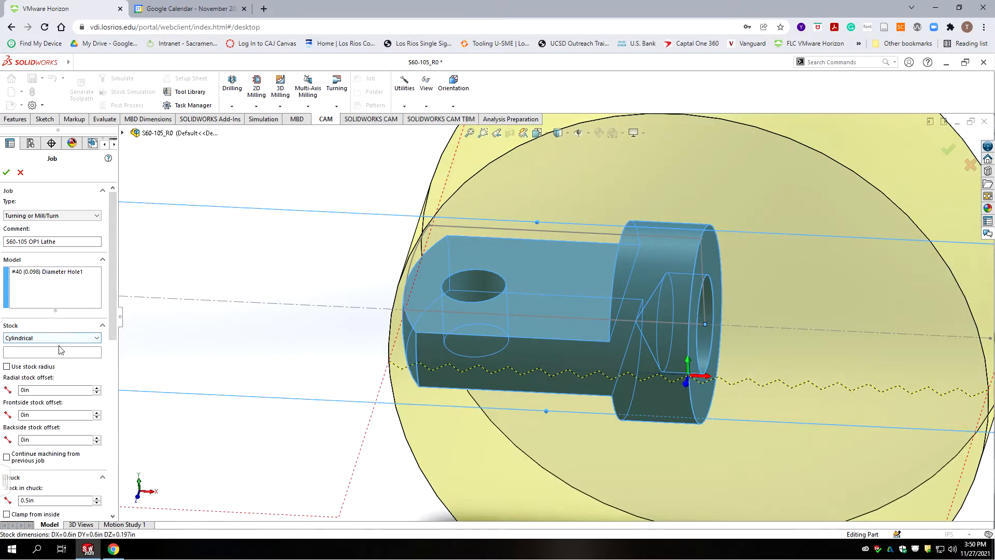
pyautogui.click(42, 352)
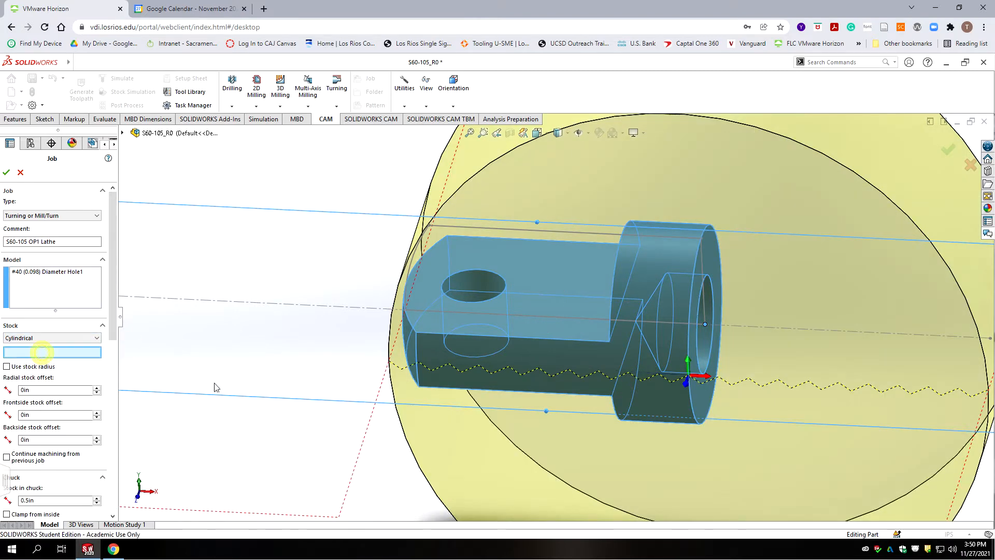
pyautogui.click(648, 273)
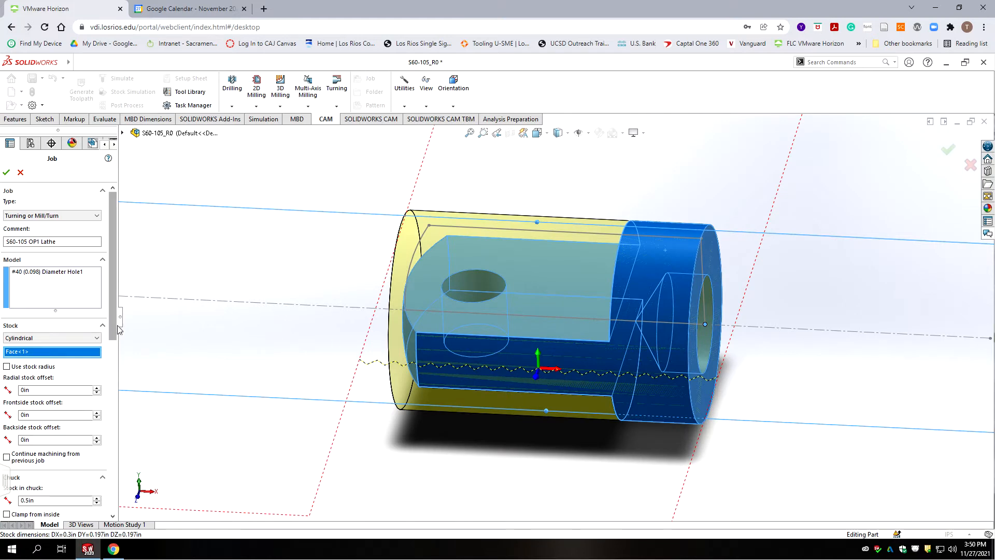
# Step: Define the work coordinate system by Z-Axis and X-Axis, using the bored end face for Z and Sketch1's Line1 for X
pyautogui.click(114, 273)
pyautogui.moveTo(114, 275); pyautogui.dragTo(111, 411)
pyautogui.click(75, 291)
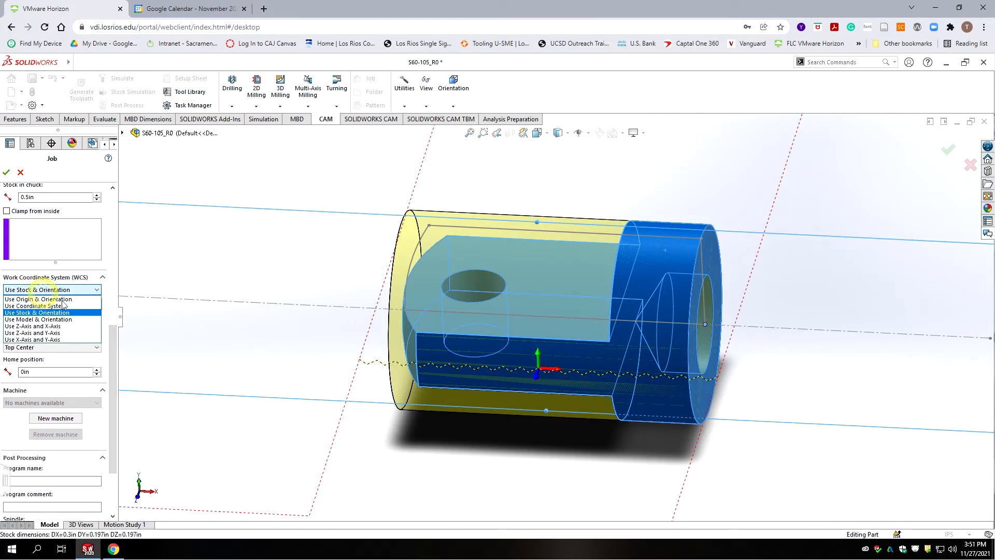
pyautogui.click(42, 326)
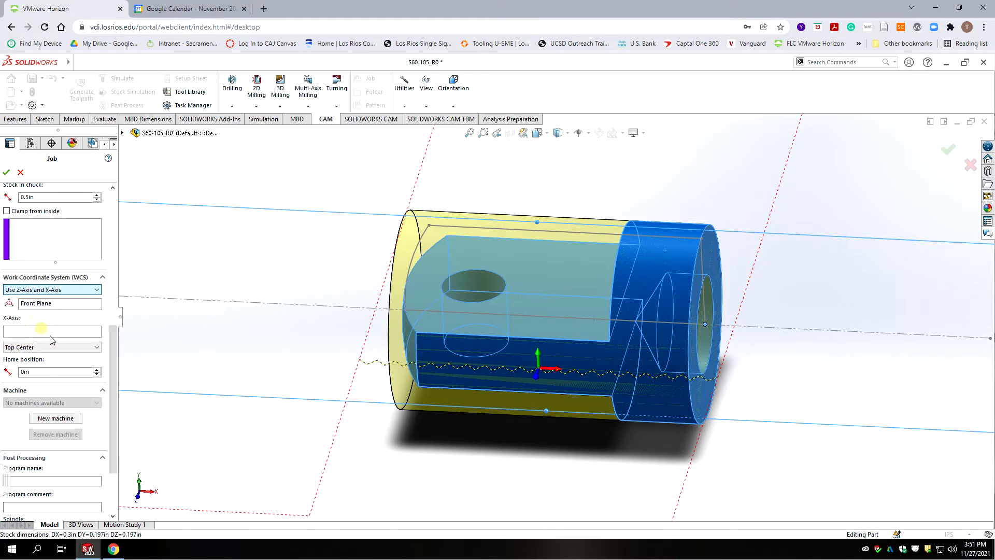
pyautogui.click(713, 251)
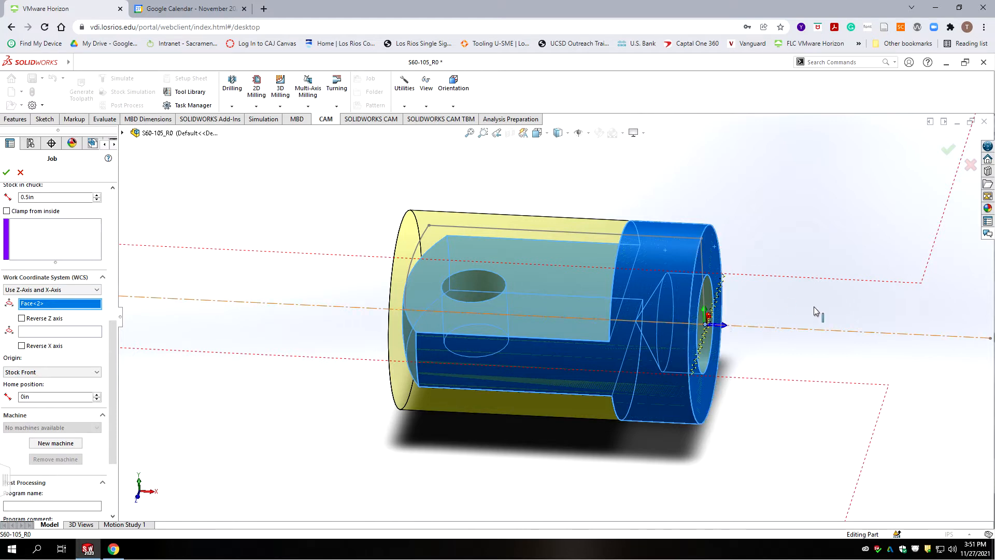
pyautogui.click(32, 331)
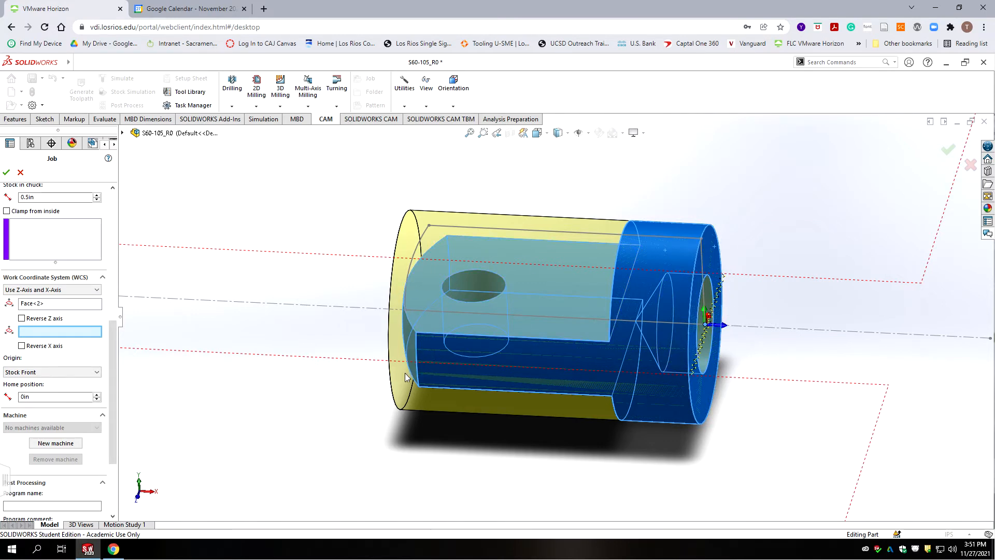
pyautogui.click(702, 256)
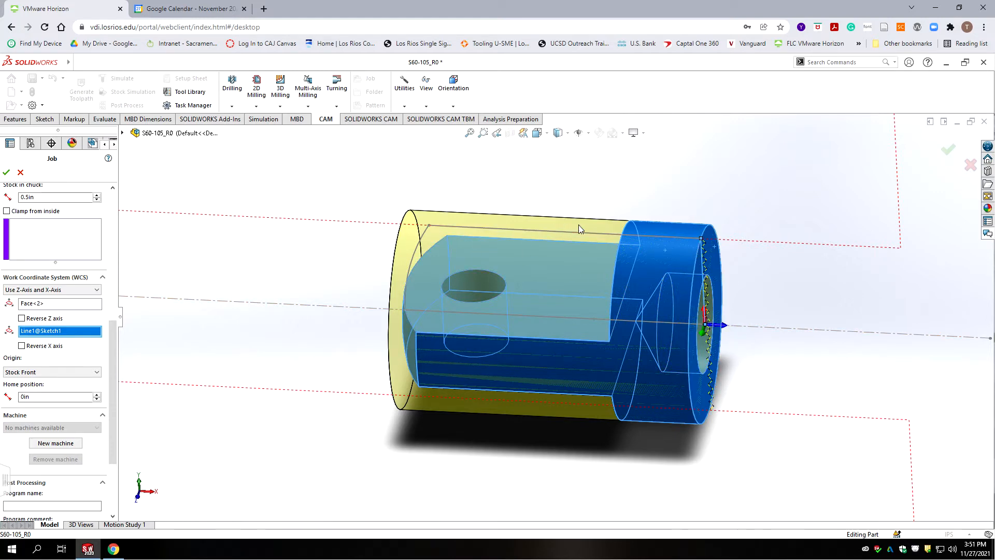
pyautogui.scroll(3, 247, 369)
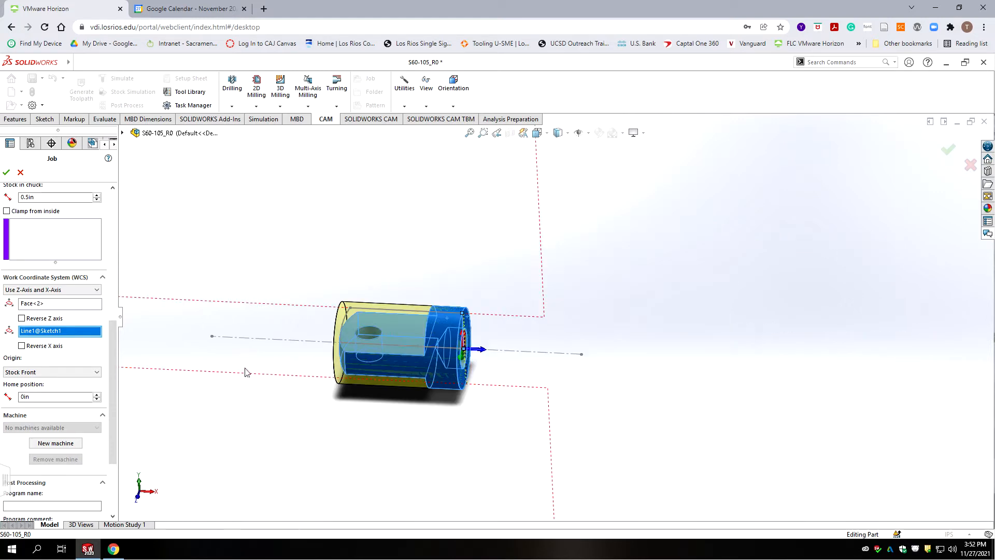
# Step: Set the cylindrical stock's radial offset to (.25-.197)/2
pyautogui.moveTo(113, 331); pyautogui.dragTo(104, 261)
pyautogui.click(47, 268)
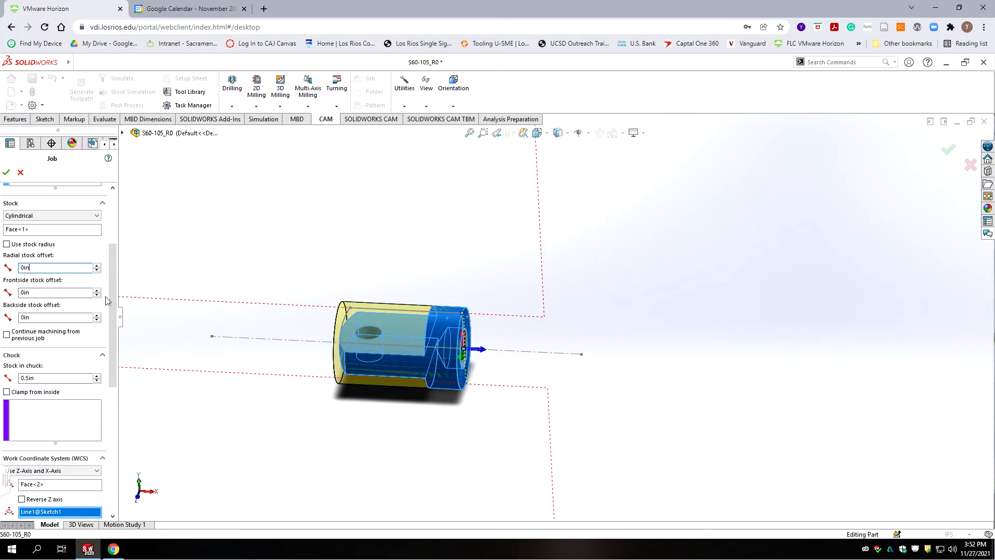
pyautogui.click(30, 267)
pyautogui.moveTo(32, 267); pyautogui.dragTo(20, 268)
pyautogui.press('BackSpace')
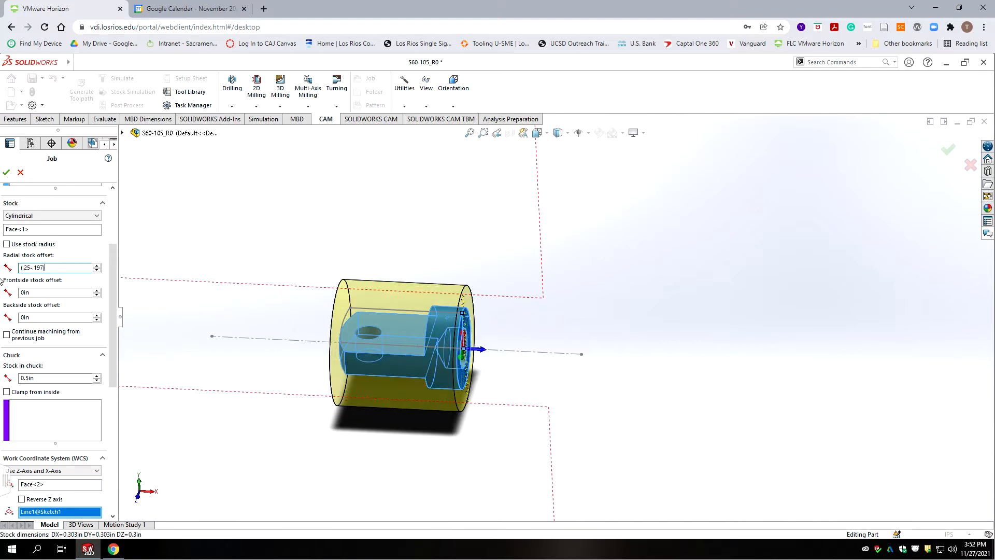
pyautogui.write('/2')
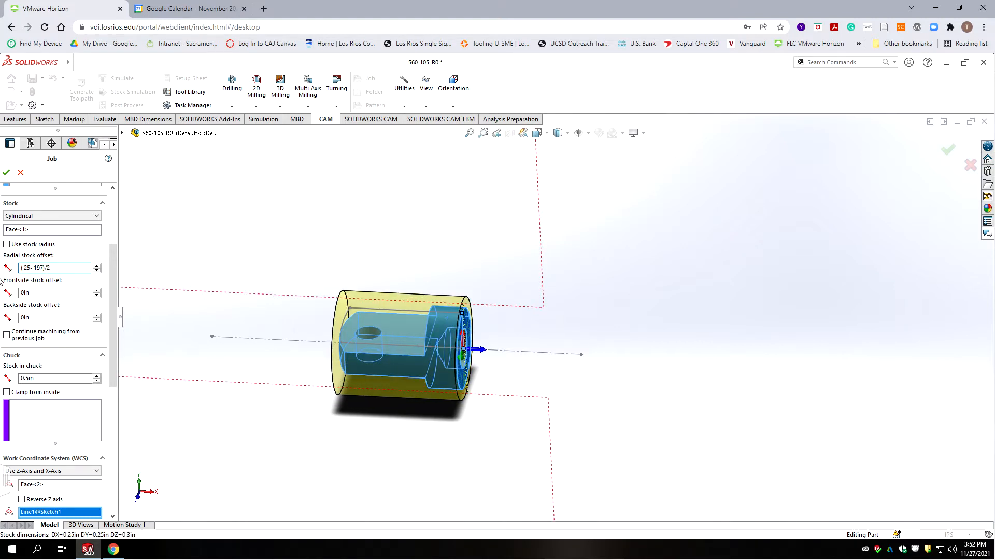
pyautogui.click(86, 292)
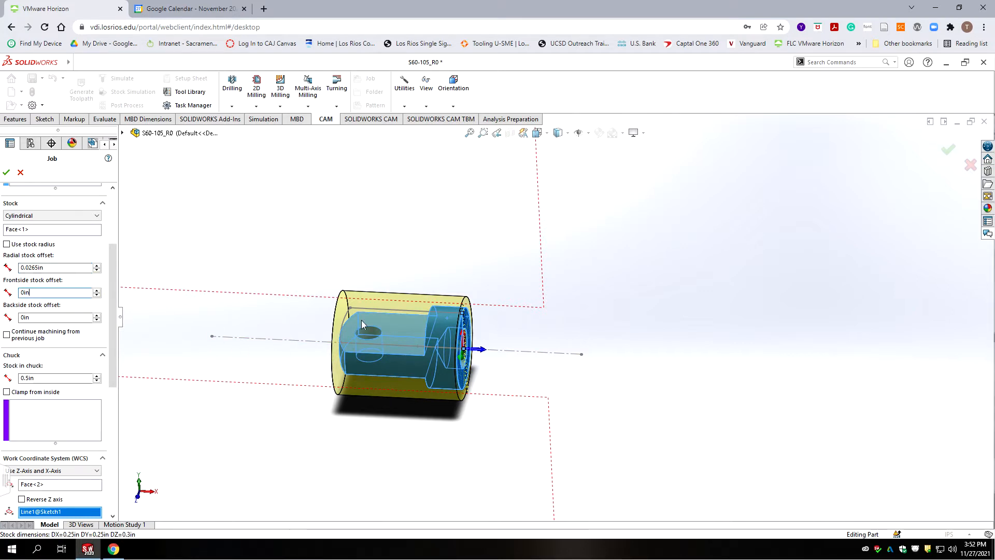
# Step: Set the cylindrical stock's frontside offset to .01 in and its backside offset to 2 in
pyautogui.doubleClick(46, 293)
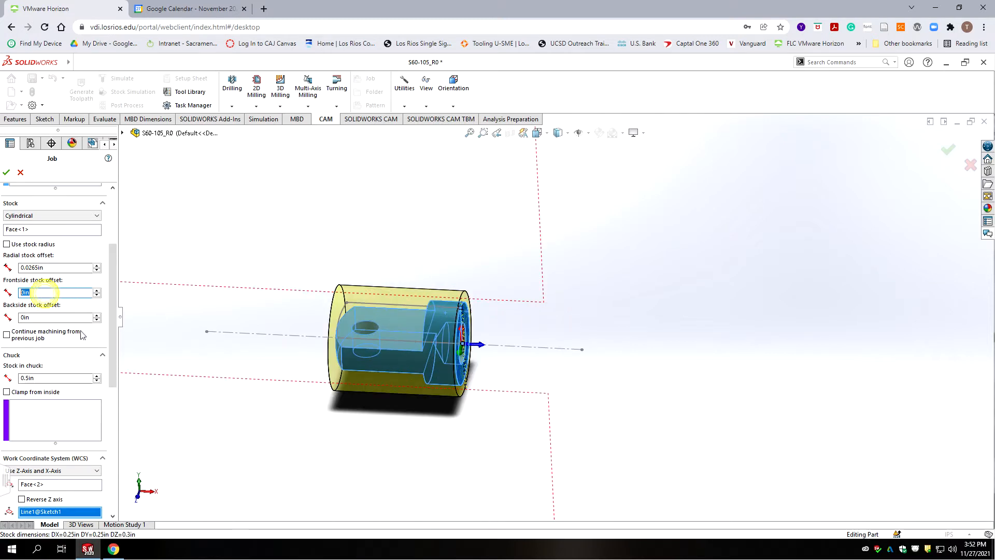
pyautogui.write('.01')
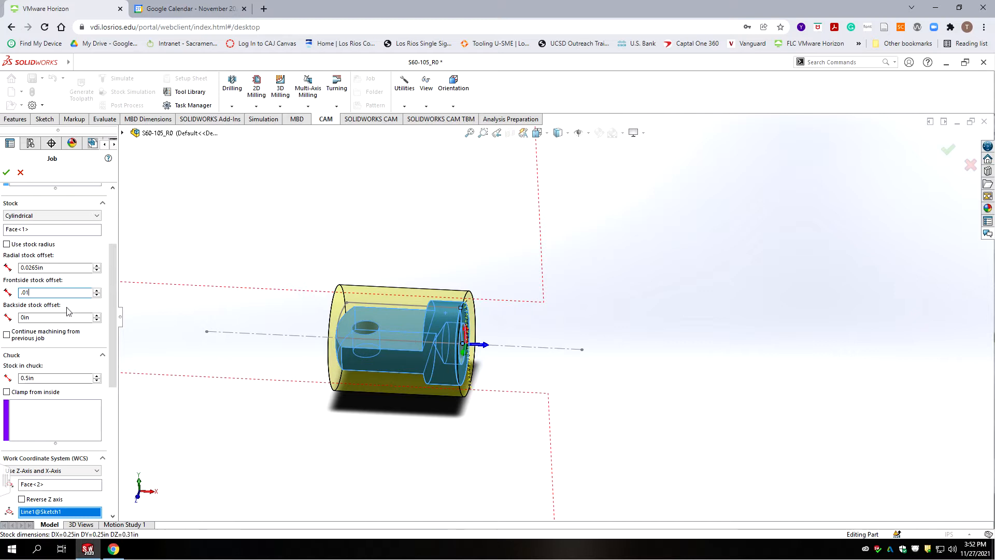
pyautogui.click(54, 316)
pyautogui.press('BackSpace')
pyautogui.press('BackSpace')
pyautogui.press('BackSpace')
pyautogui.write('20')
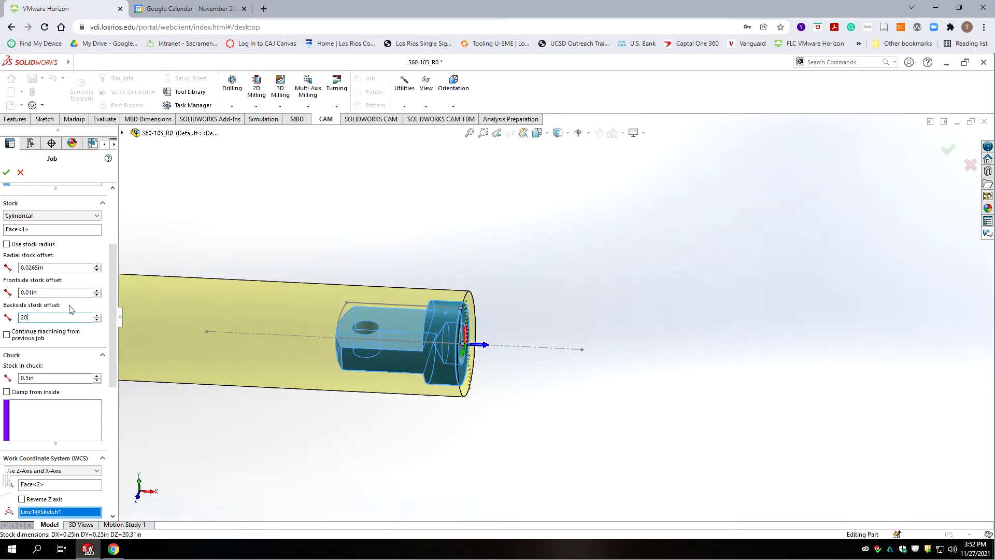
pyautogui.press('BackSpace')
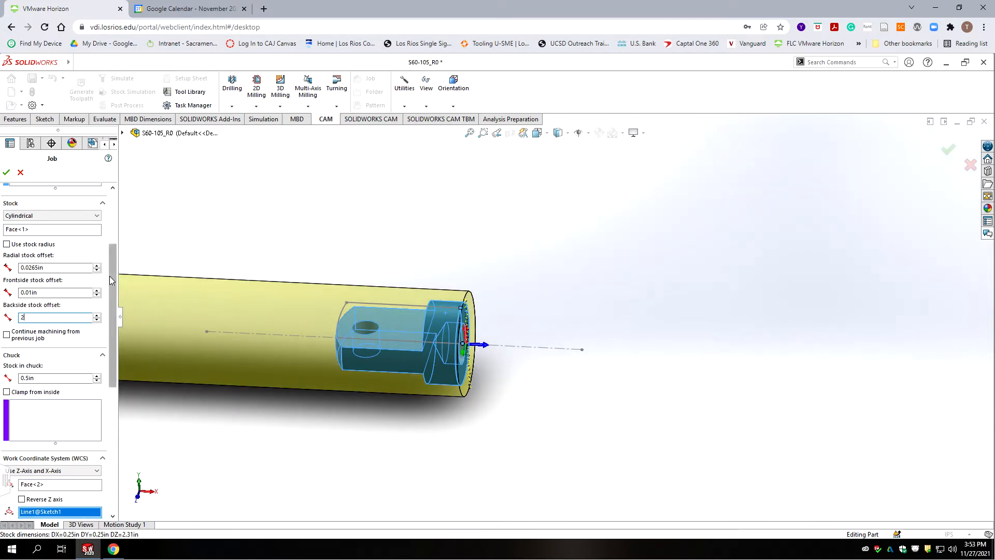
# Step: Set the length of stock held in the chuck to 1.6 in
pyautogui.moveTo(110, 279); pyautogui.dragTo(111, 327)
pyautogui.doubleClick(36, 261)
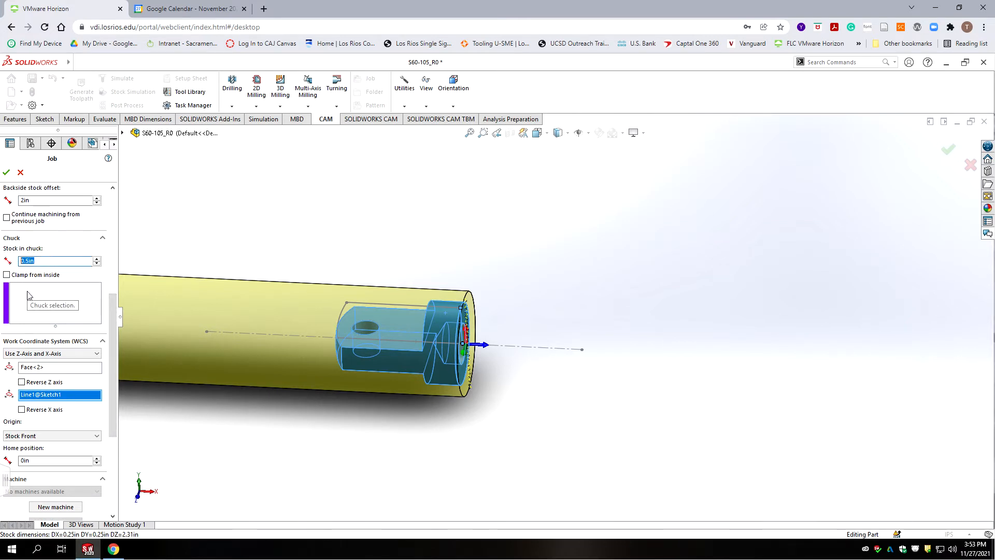
pyautogui.write('1.6')
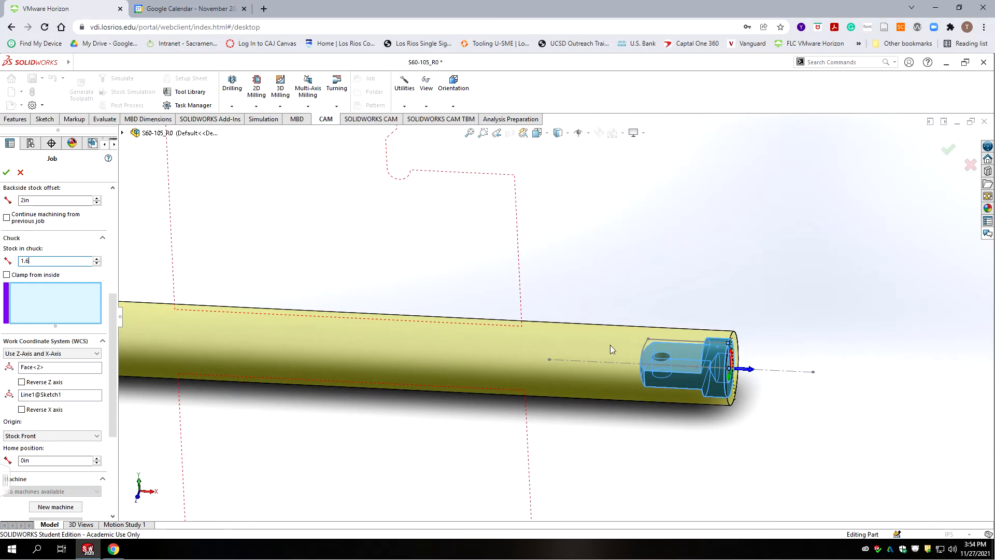
pyautogui.scroll(3, 387, 352)
pyautogui.scroll(-3, 584, 357)
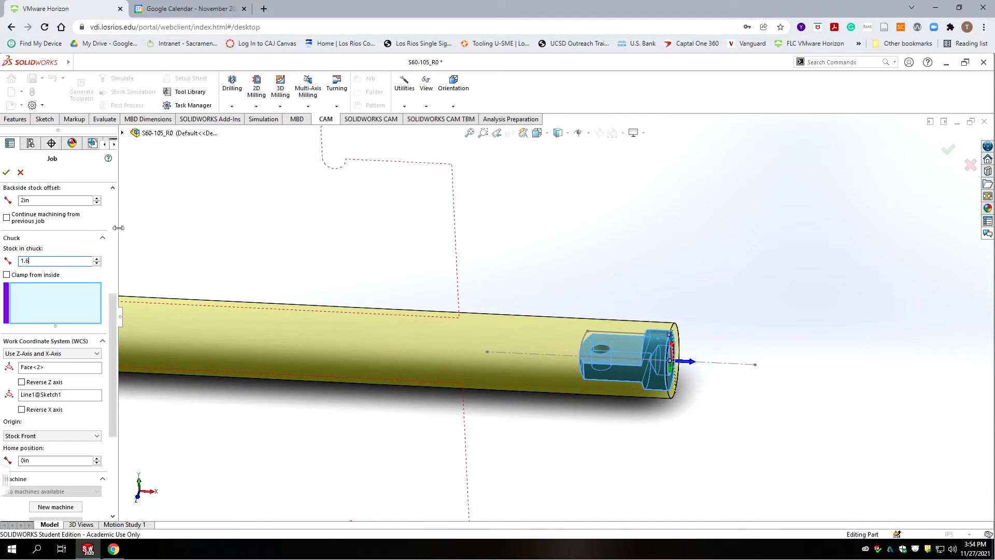
# Step: Set the origin of the work coordinate system to Model Front
pyautogui.moveTo(113, 302); pyautogui.dragTo(115, 320)
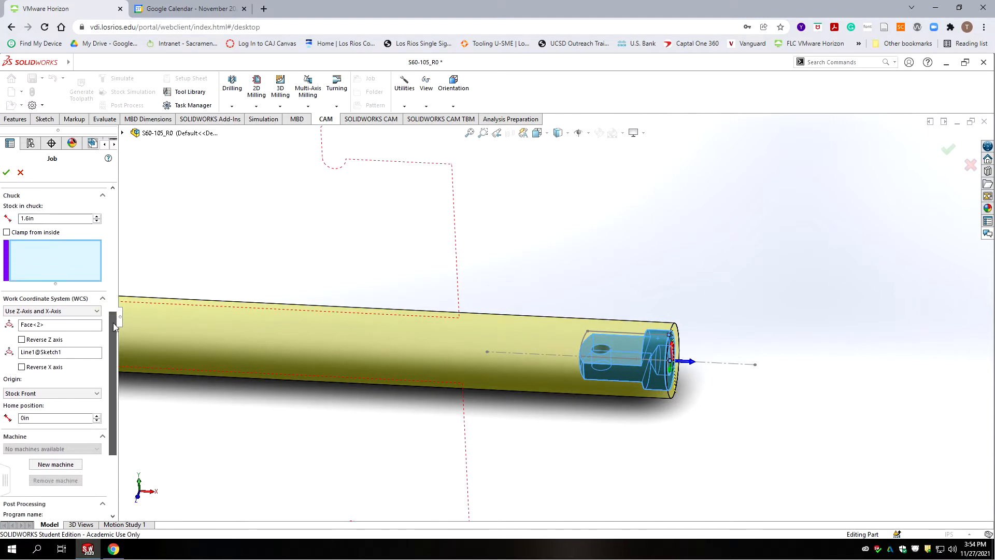
pyautogui.scroll(-3, 81, 317)
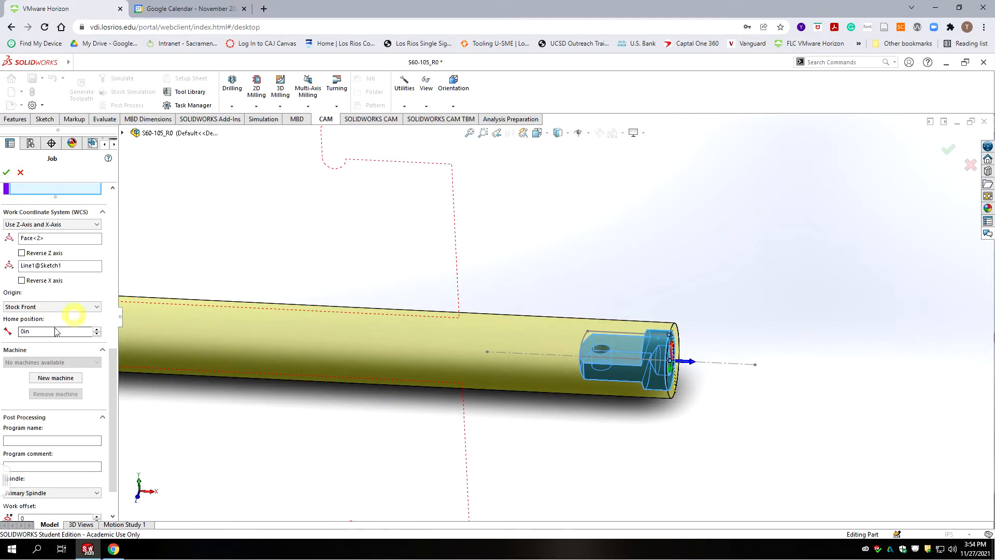
pyautogui.click(83, 306)
pyautogui.click(40, 330)
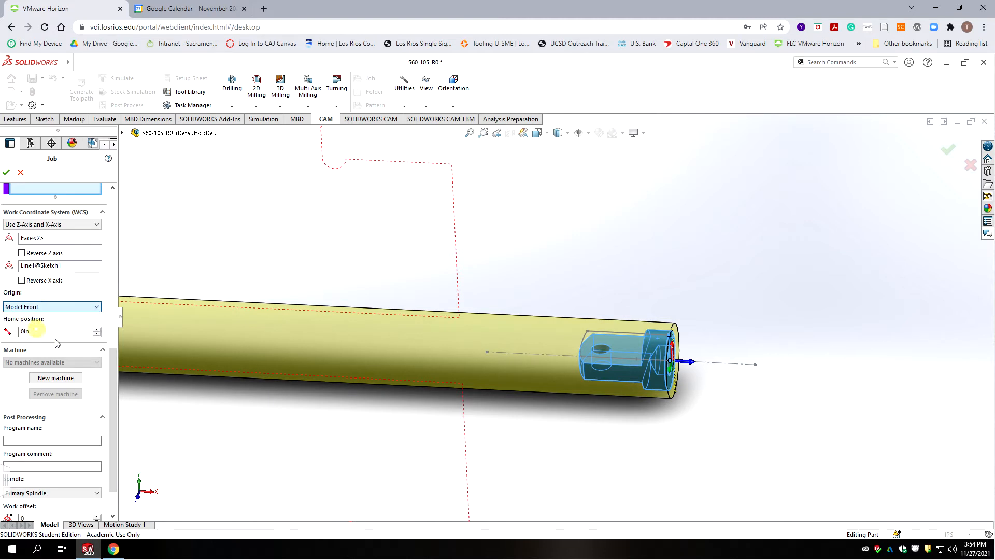
# Step: Enter the program name 1051 and the program comment "S60-105 OP1 Lathe", and accept the job
pyautogui.moveTo(115, 352); pyautogui.dragTo(115, 376)
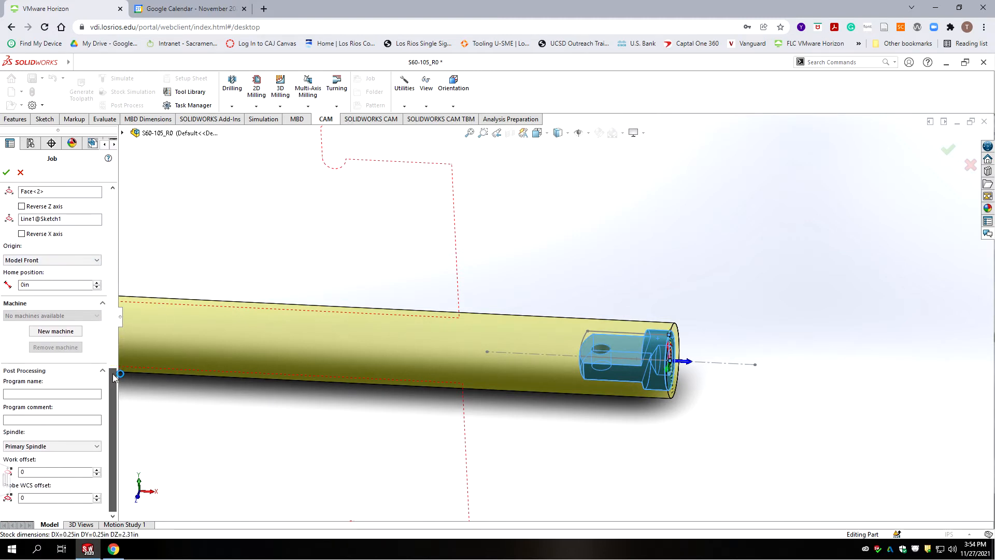
pyautogui.click(95, 395)
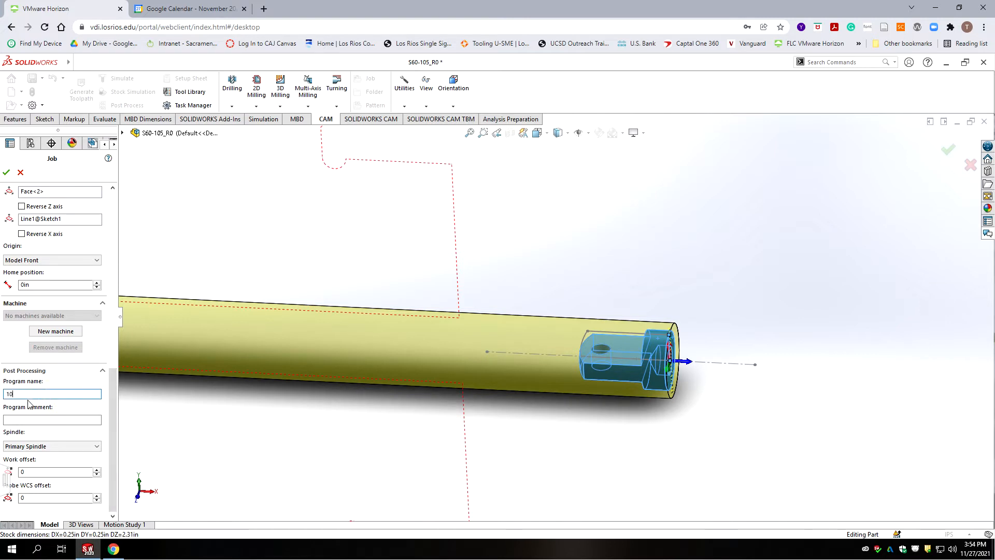
pyautogui.click(33, 420)
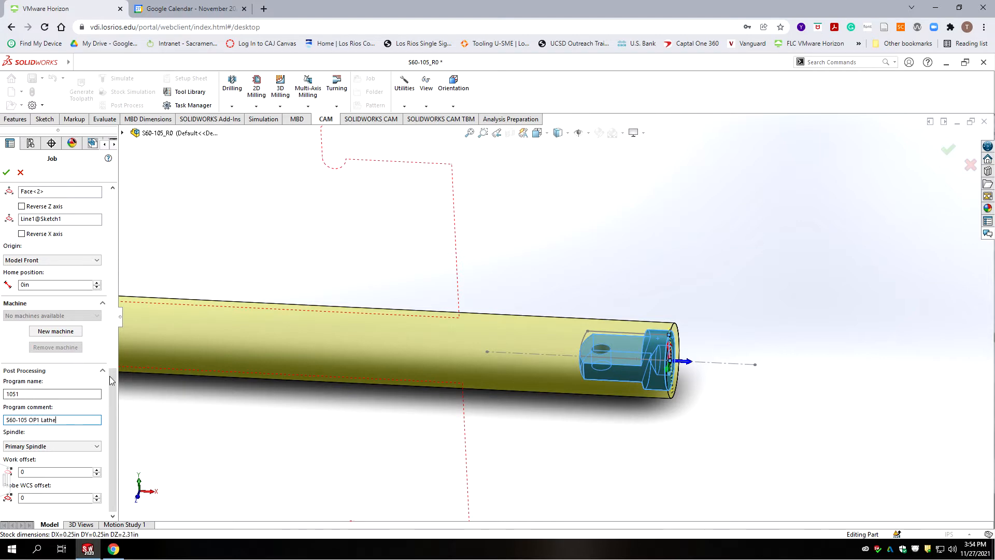
pyautogui.moveTo(112, 387); pyautogui.dragTo(112, 207)
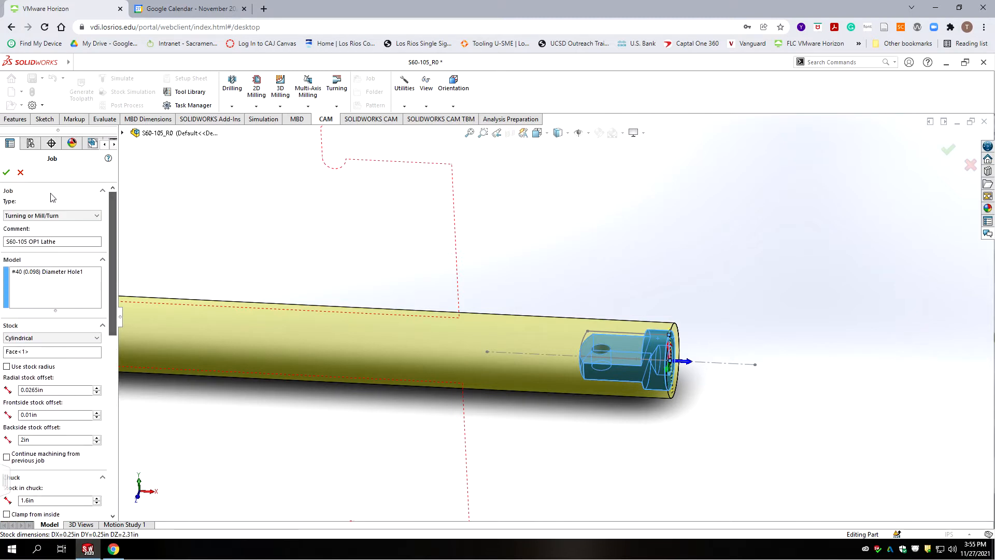
pyautogui.click(7, 173)
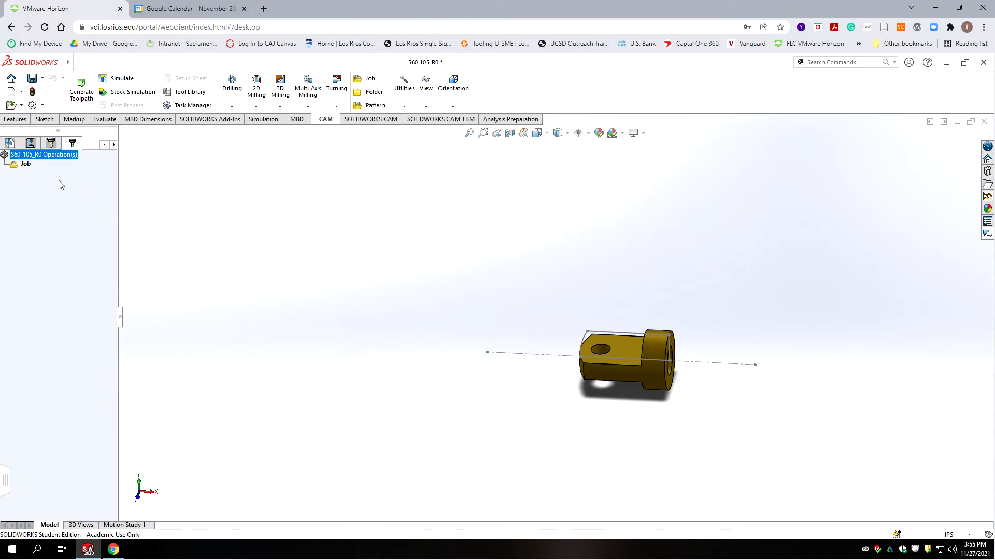
# Step: Rename the new job in the operations tree as "S60-105 OP1 Lathe"
pyautogui.click(28, 165)
pyautogui.click(29, 165)
pyautogui.write('S60-105')
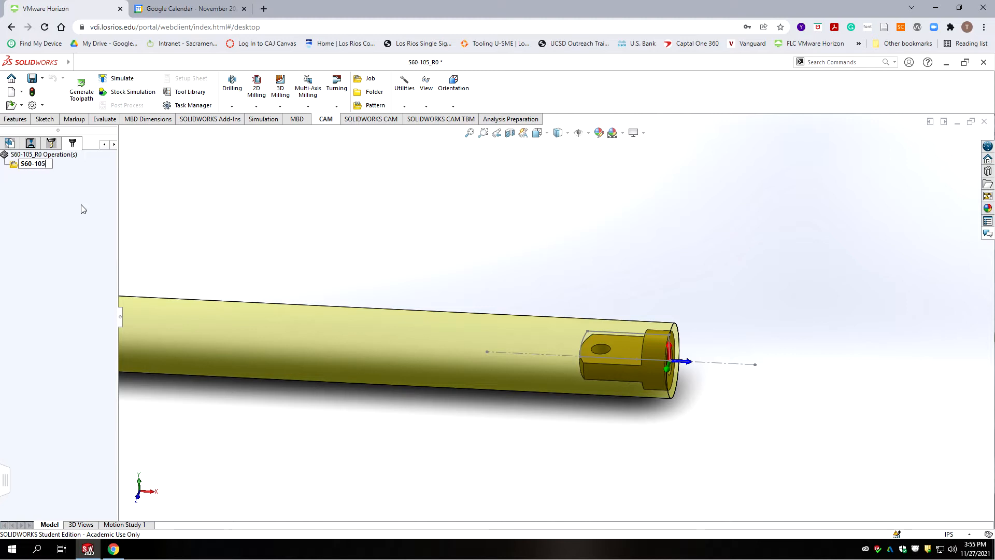
pyautogui.write(' Op1 Lat')
pyautogui.press('BackSpace')
pyautogui.press('BackSpace')
pyautogui.press('BackSpace')
pyautogui.press('BackSpace')
pyautogui.write('Lathe')
pyautogui.click(62, 222)
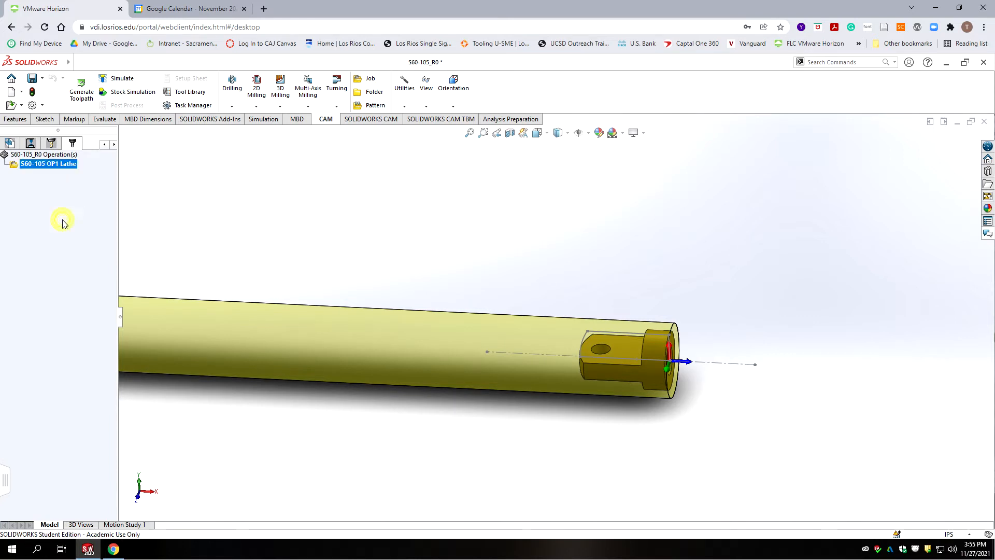
# Step: Add a Turning Face operation to the lathe job using tool #1, the .1575 W DGFH neutral grooving blade
pyautogui.click(33, 163)
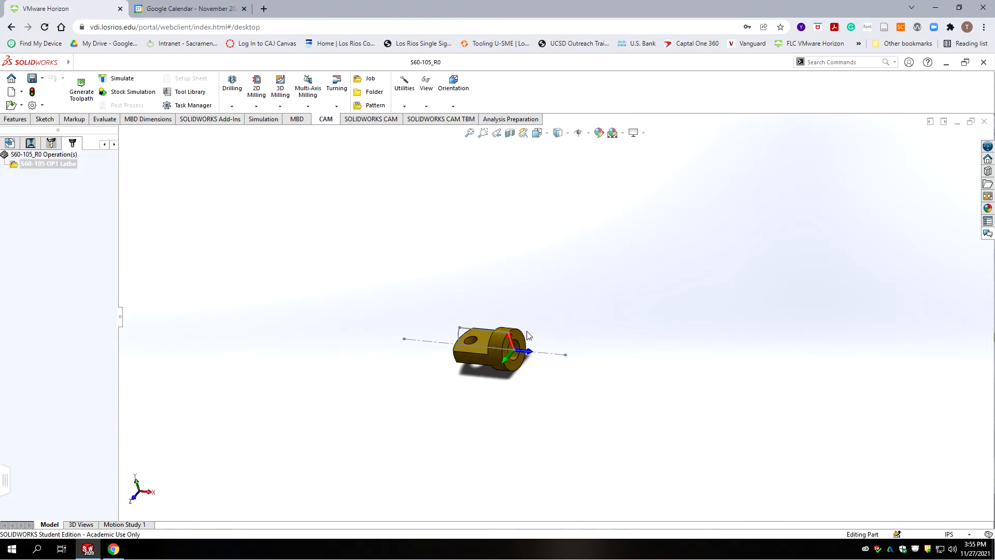
pyautogui.scroll(-6, 527, 331)
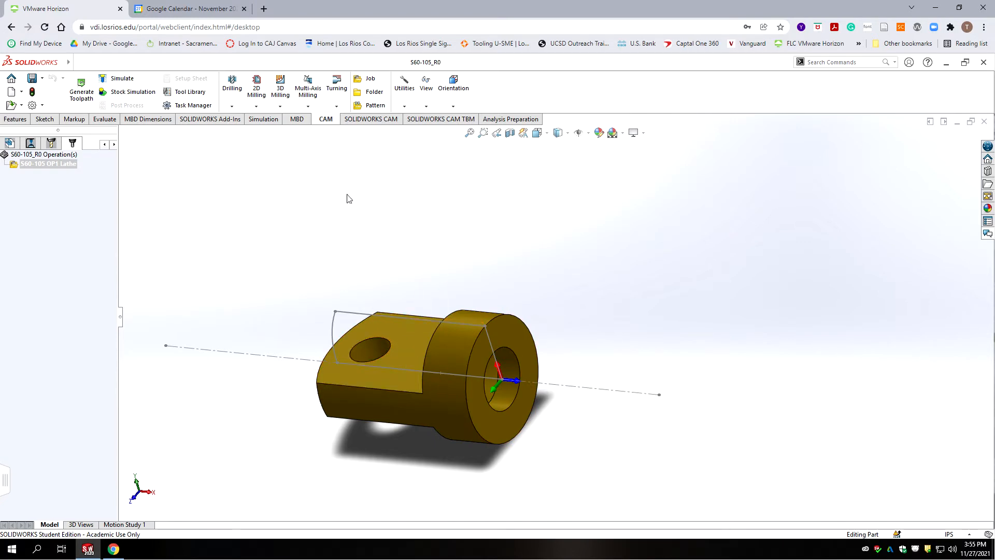
pyautogui.click(337, 102)
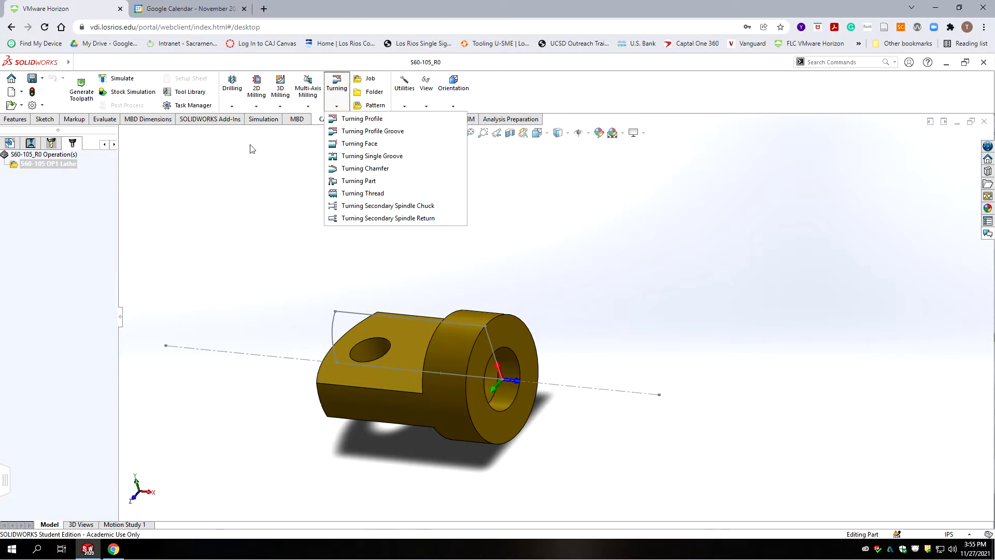
pyautogui.click(366, 144)
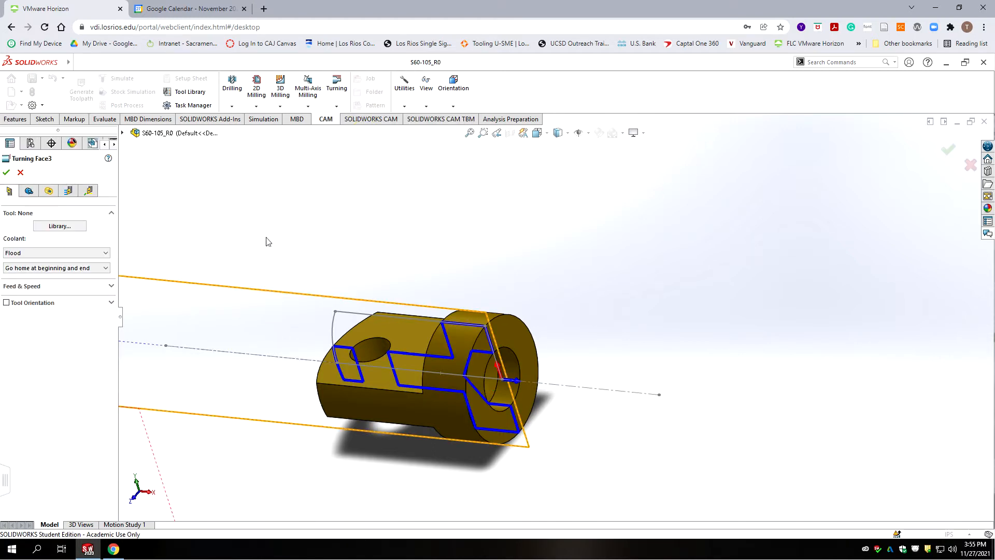
pyautogui.click(70, 227)
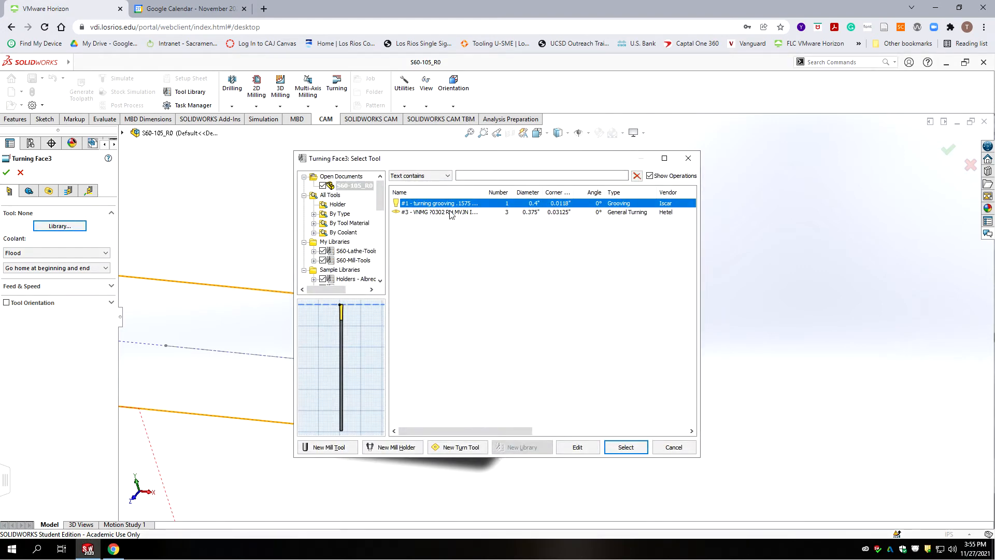
pyautogui.click(626, 448)
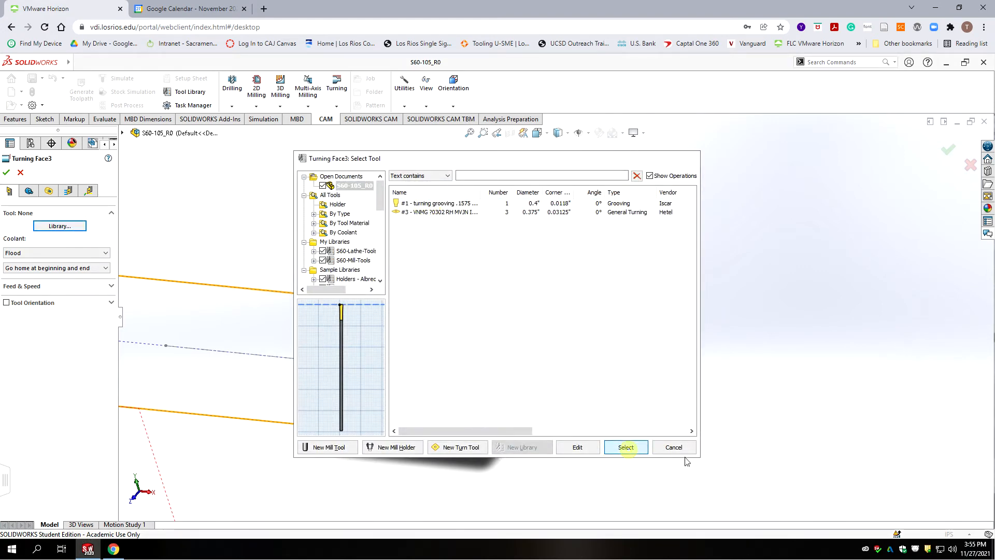
# Step: Examine the position of the grooving tool relative to the part's front face and stock
pyautogui.moveTo(339, 318); pyautogui.dragTo(394, 303, button='middle')
pyautogui.scroll(3, 394, 303)
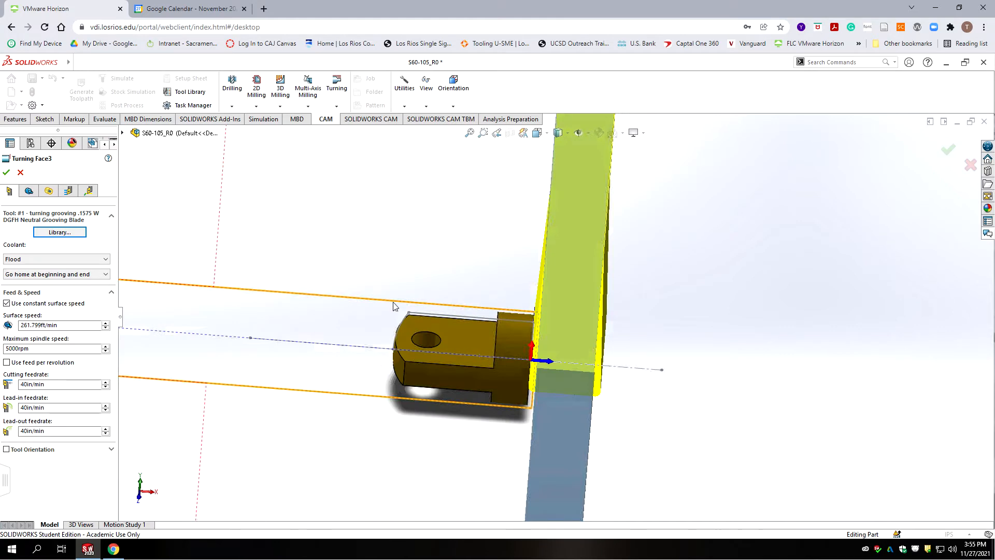
pyautogui.scroll(-5, 523, 319)
pyautogui.scroll(1, 492, 296)
pyautogui.scroll(3, 468, 304)
pyautogui.moveTo(491, 295); pyautogui.dragTo(557, 313, button='middle')
pyautogui.scroll(1, 527, 306)
pyautogui.scroll(-3, 557, 342)
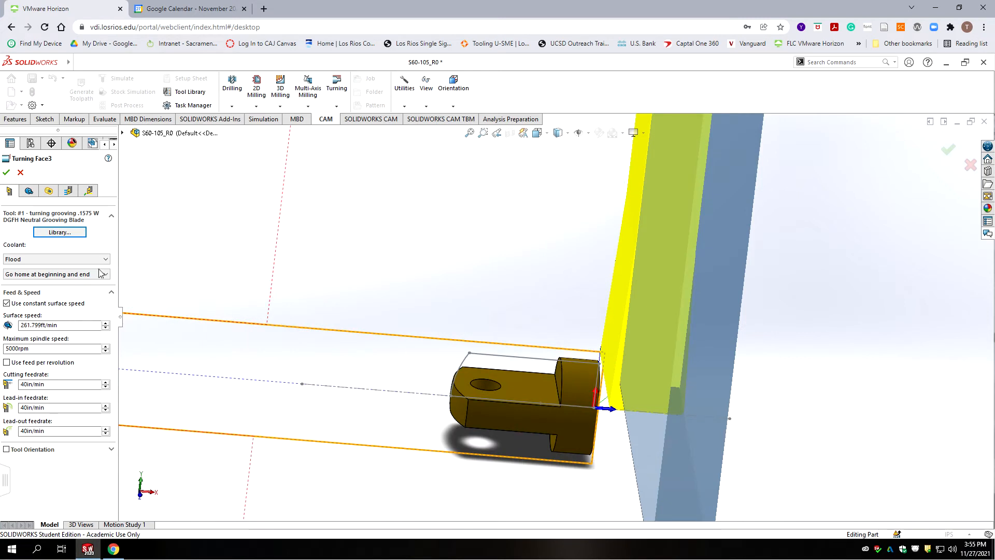
# Step: Set the facing operation's cutting, lead-in and lead-out feedrates to 20 in/min each
pyautogui.click(42, 384)
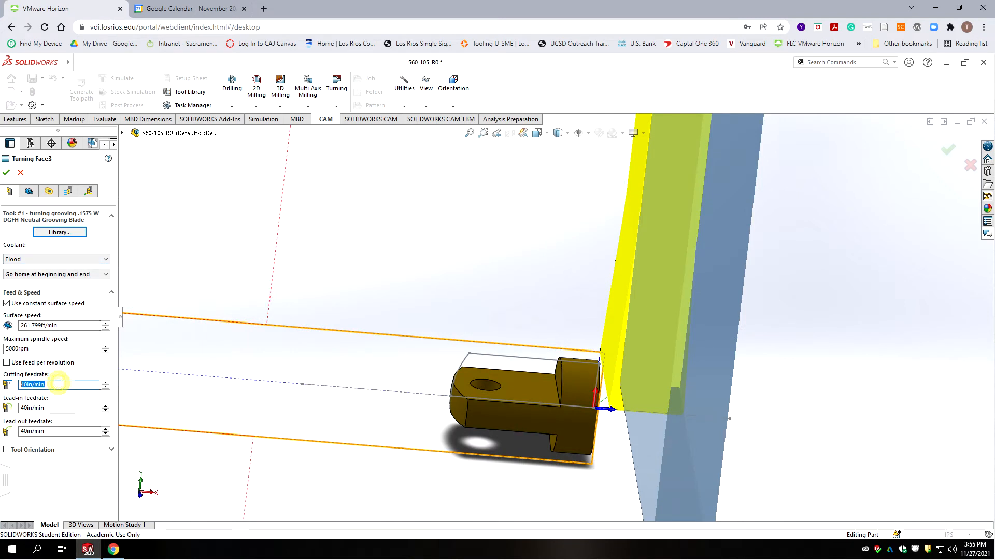
pyautogui.write('20')
pyautogui.press('Tab')
pyautogui.write('20')
pyautogui.press('Tab')
pyautogui.write('02')
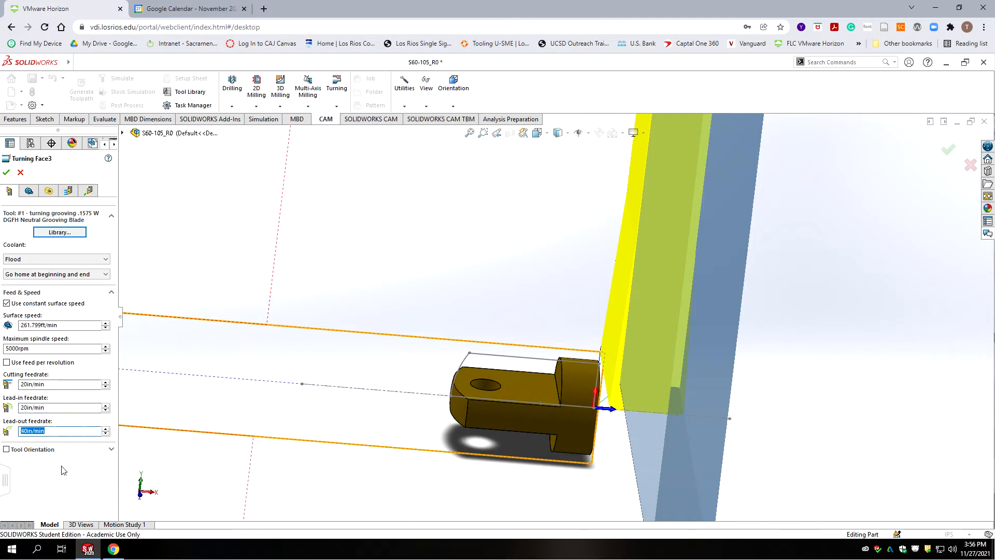
pyautogui.write('20')
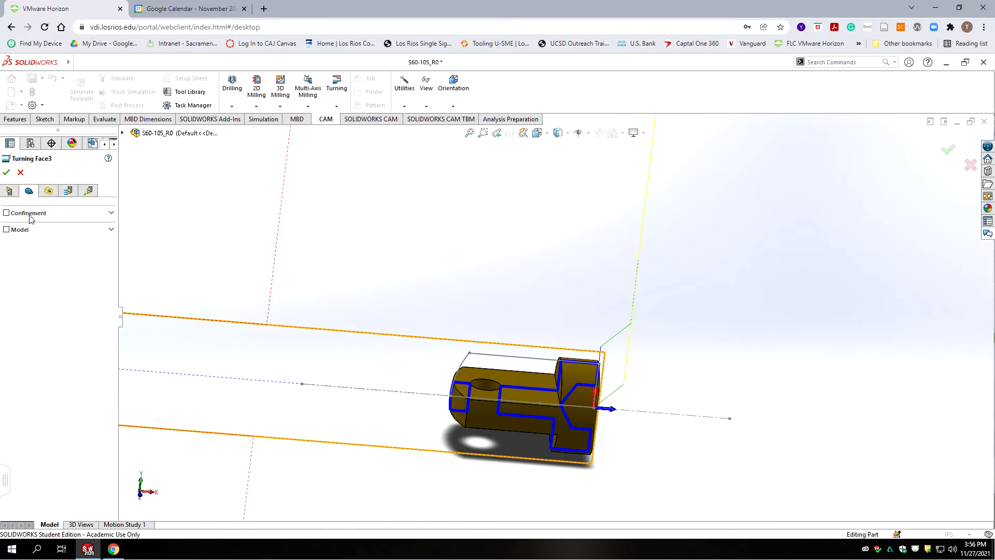
# Step: Set the facing operation's distance to cut below the inner radius to .01 in
pyautogui.click(50, 192)
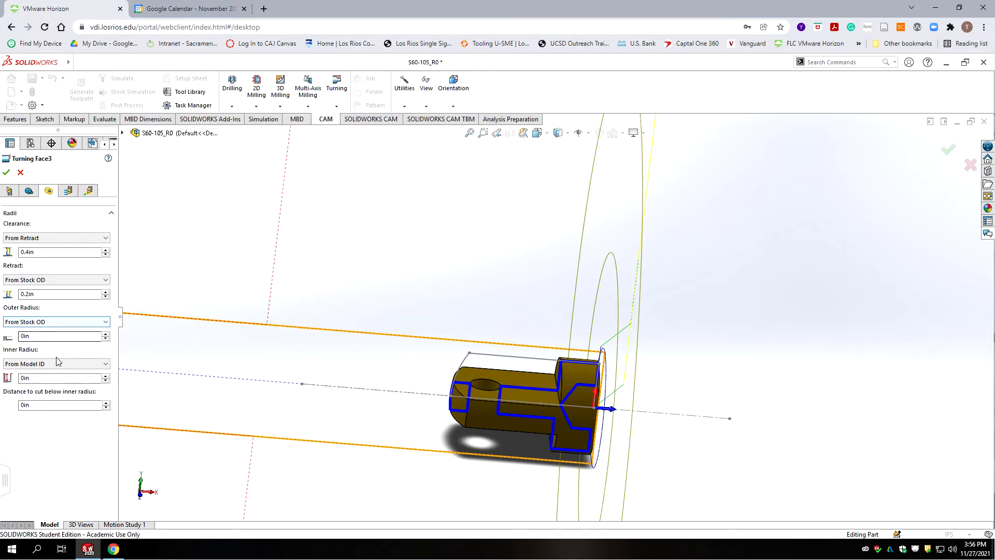
pyautogui.click(35, 405)
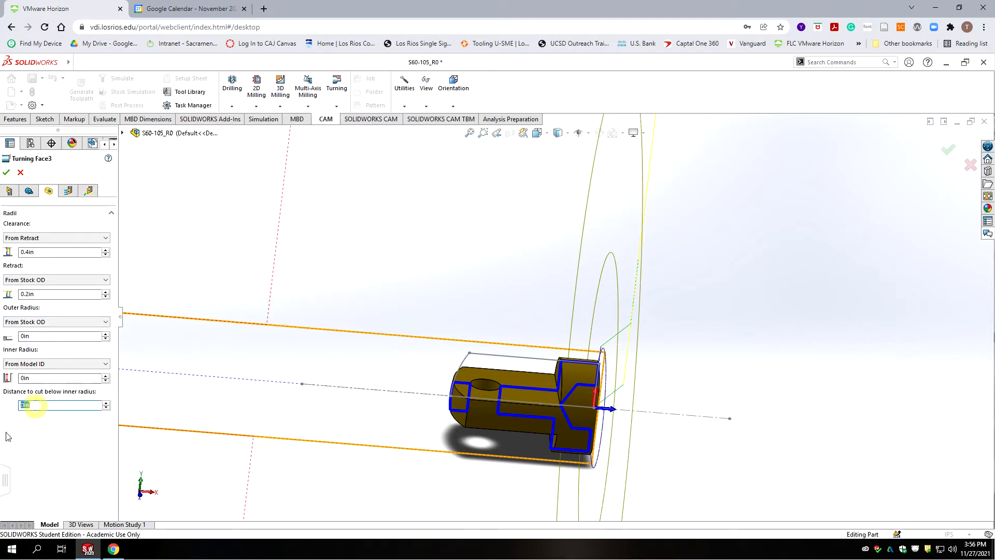
pyautogui.write('.01')
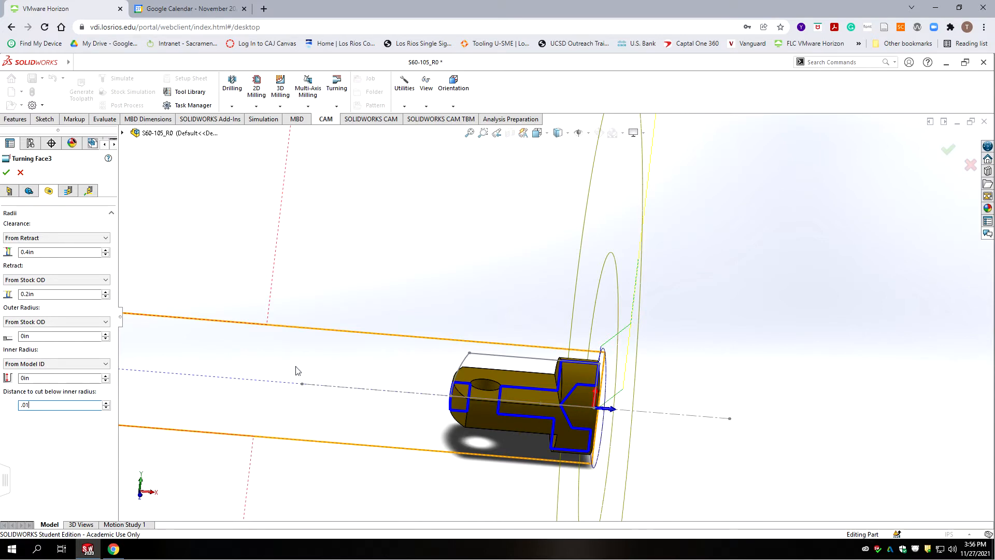
# Step: Set the facing operation's compensation type to Wear, and review its linking and lead-in/lead-out settings
pyautogui.click(68, 190)
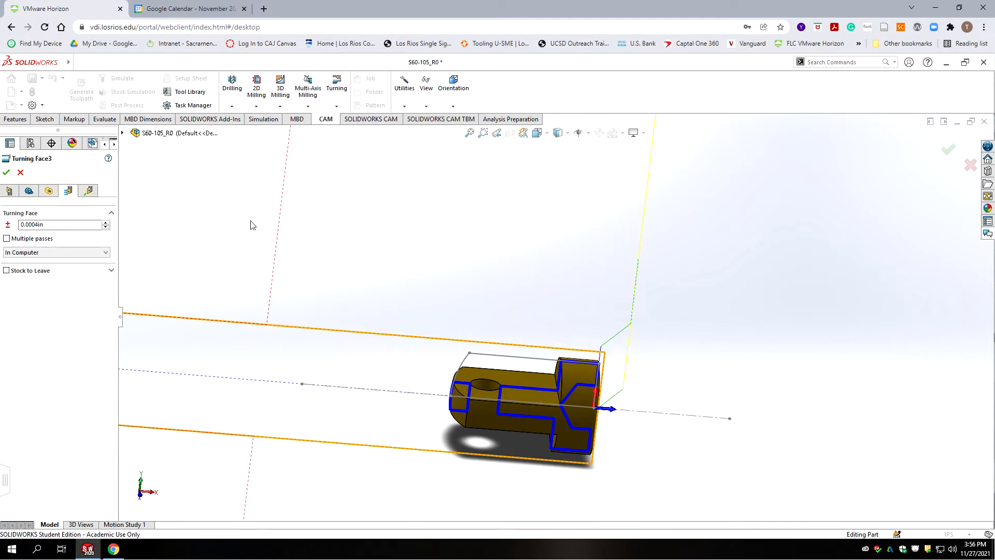
pyautogui.click(38, 254)
pyautogui.click(26, 274)
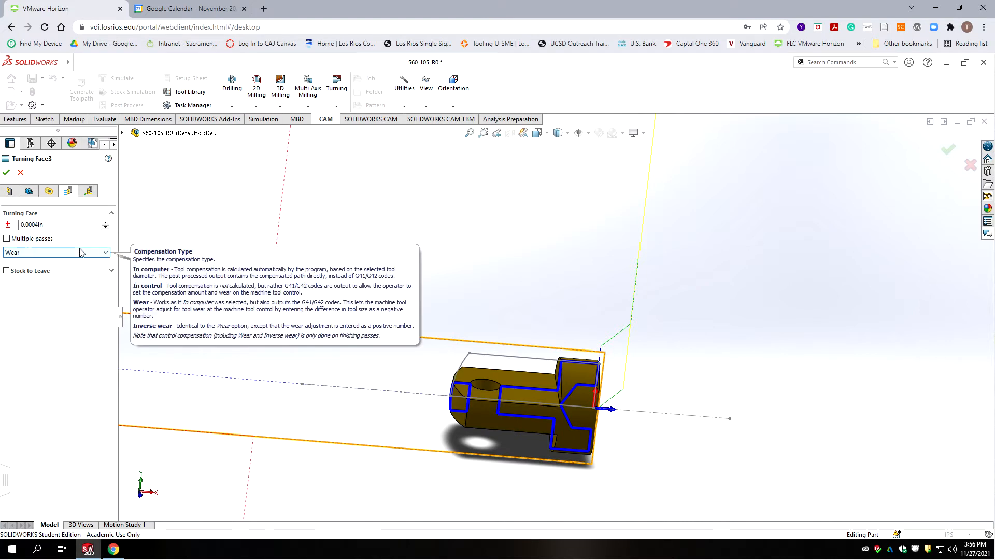
pyautogui.click(88, 191)
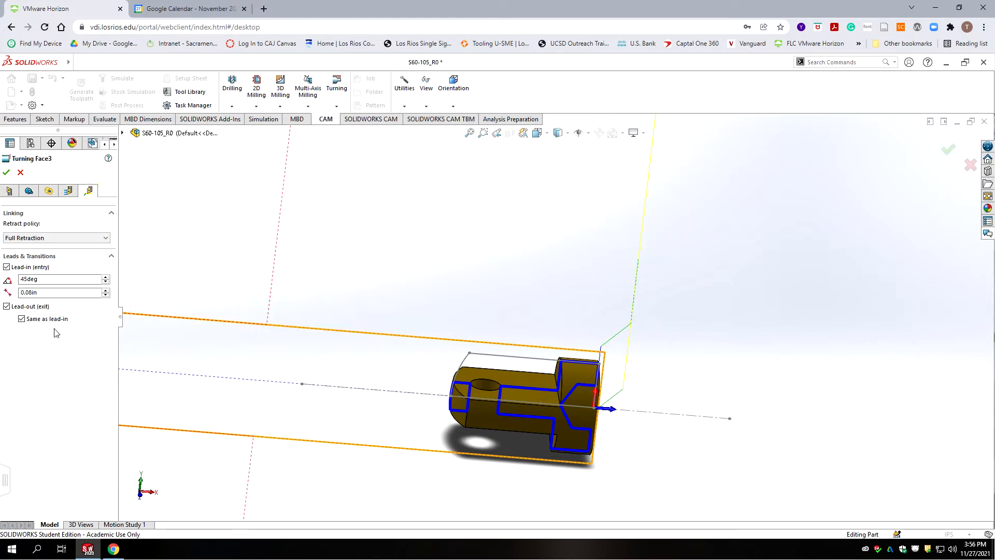
pyautogui.scroll(-2, 651, 382)
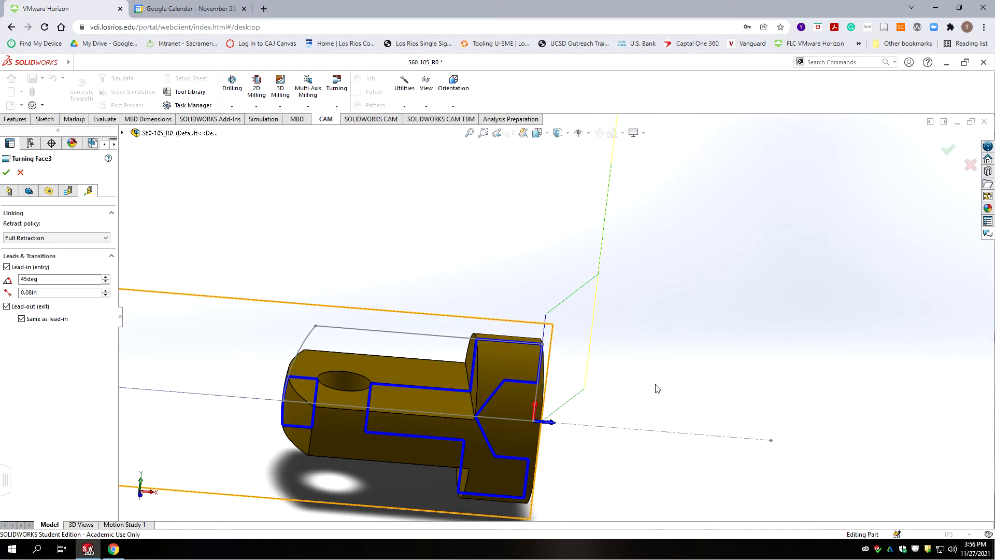
# Step: Make the facing operation's lead-out independent of its lead-in, and set the lead-in angle to 90 degrees
pyautogui.scroll(2, 596, 414)
pyautogui.scroll(-4, 557, 356)
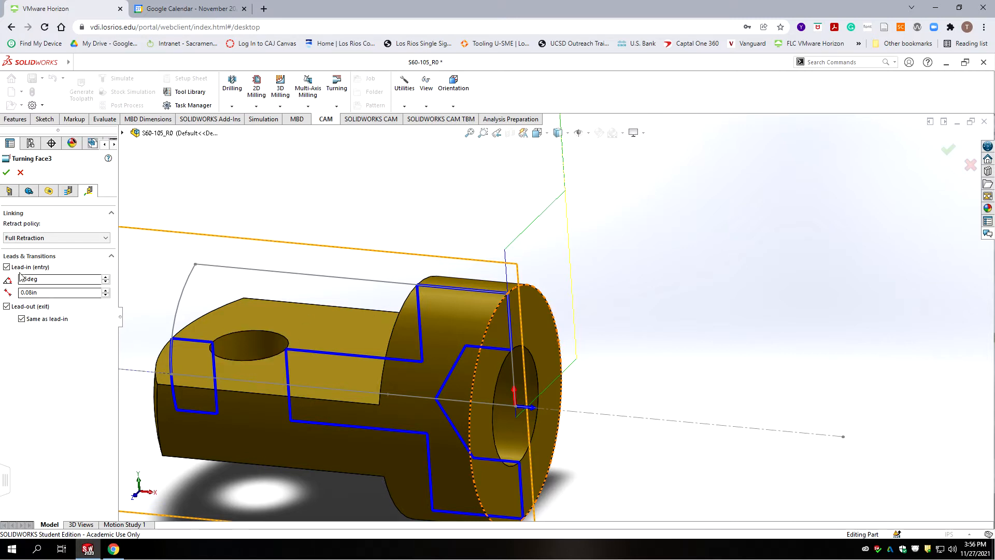
pyautogui.moveTo(41, 268)
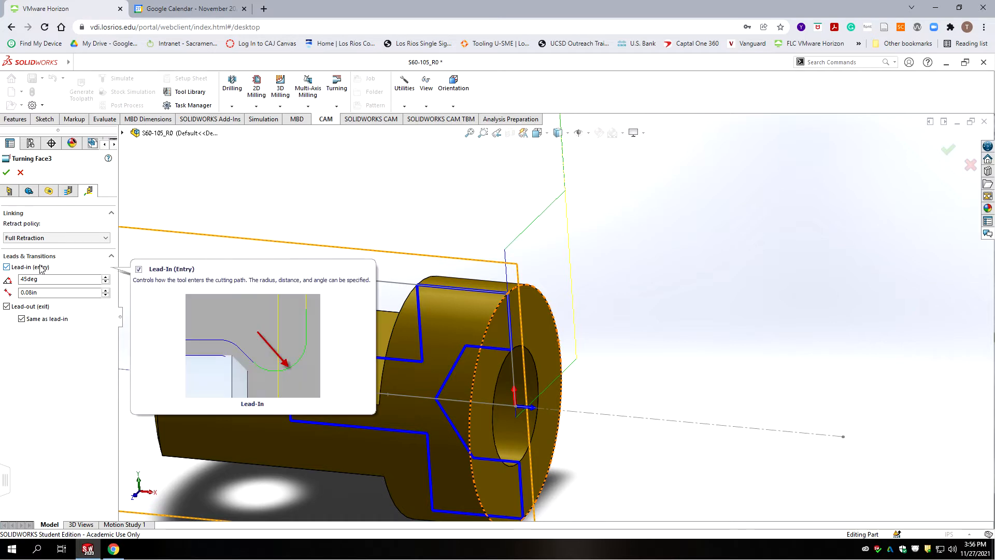
pyautogui.click(21, 318)
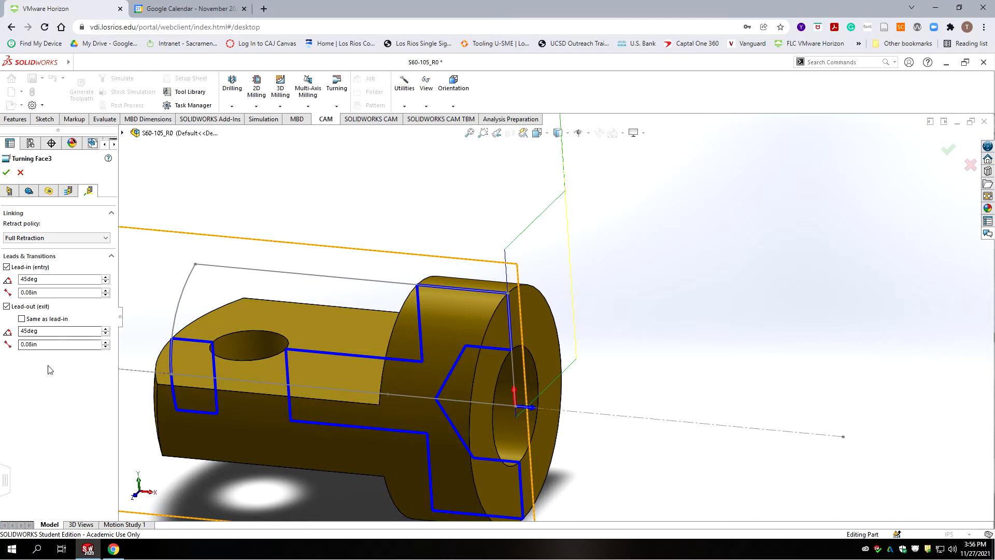
pyautogui.click(46, 279)
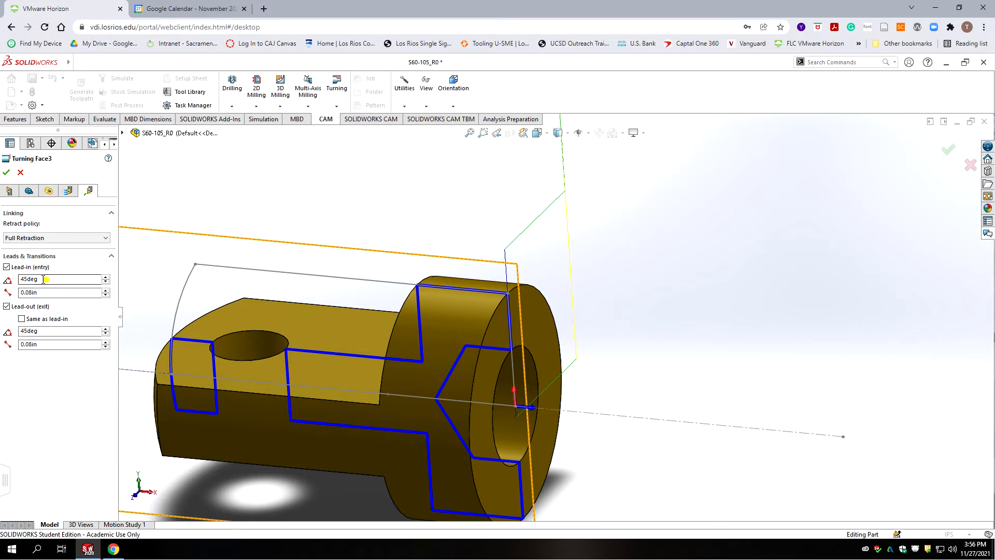
pyautogui.write('90')
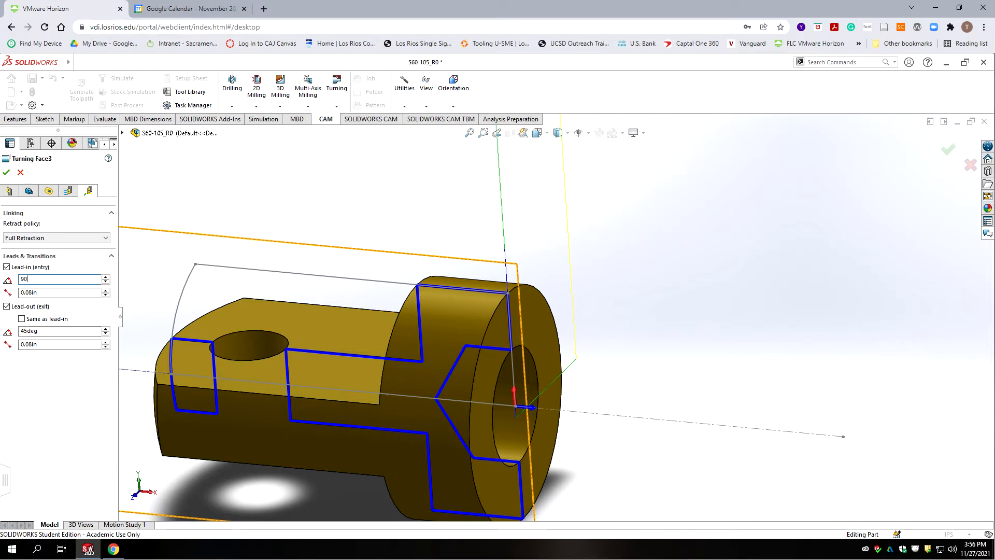
# Step: Set the facing operation's lead-out angle to 0 degrees and accept the operation
pyautogui.click(46, 334)
pyautogui.write('0')
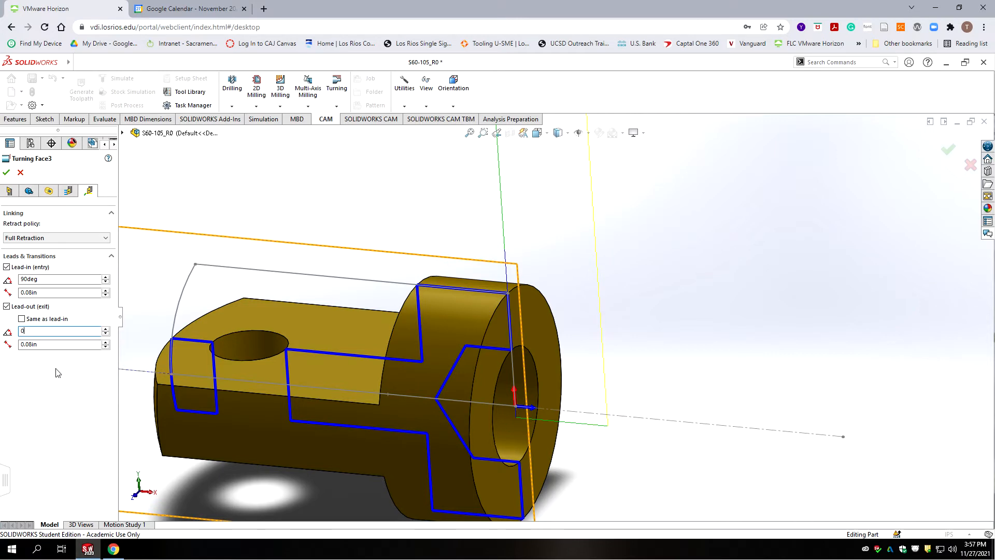
pyautogui.click(7, 172)
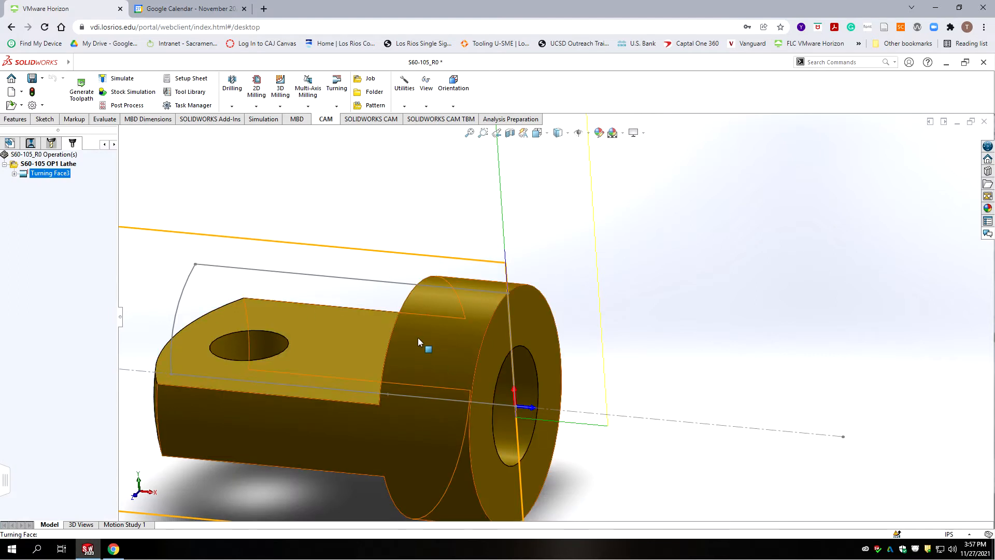
pyautogui.scroll(4, 417, 337)
pyautogui.scroll(2, 518, 265)
pyautogui.scroll(-4, 546, 266)
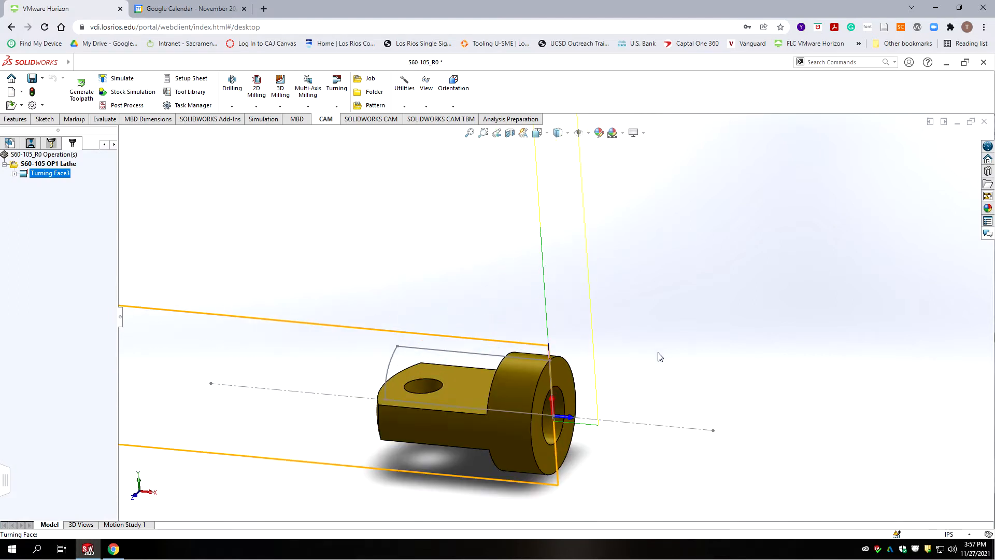
pyautogui.click(61, 242)
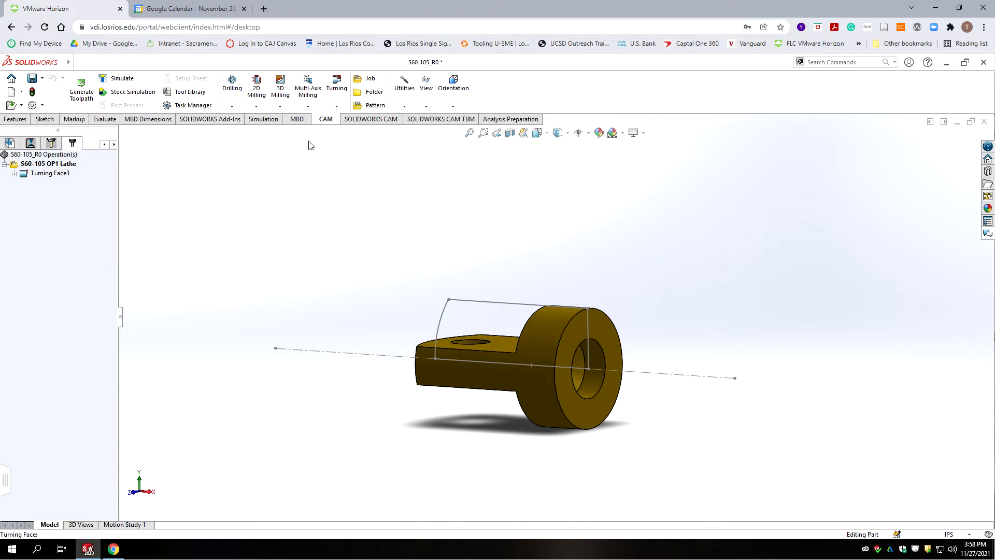
# Step: Add a drill operation using tool #2, the 1/2" 90° spot drill from the S60-Lathe-Tools library
pyautogui.click(232, 87)
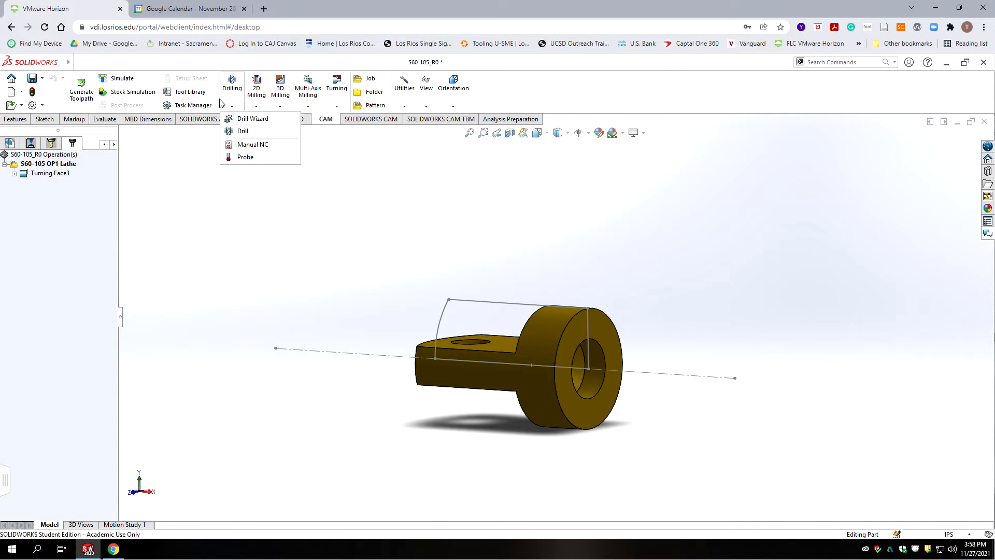
pyautogui.click(242, 131)
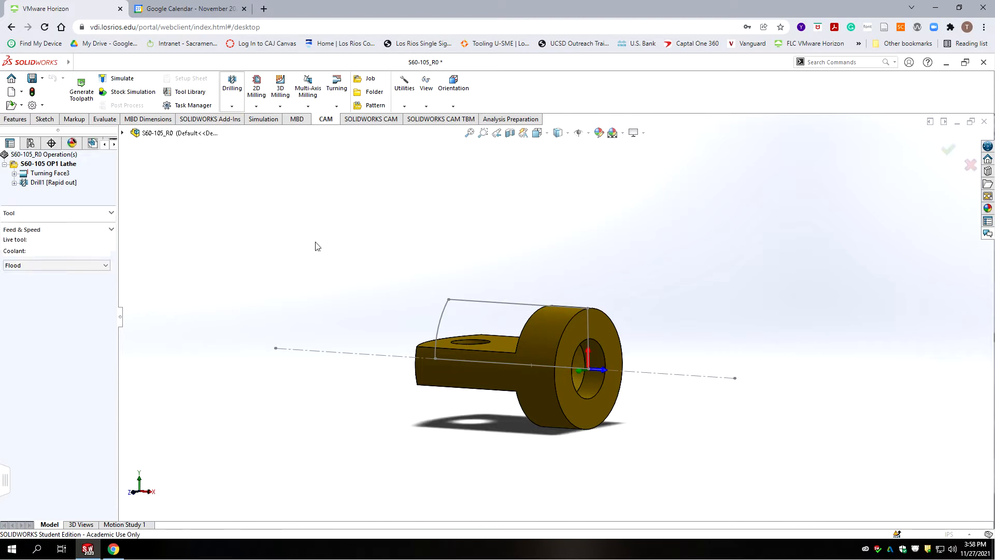
pyautogui.click(62, 226)
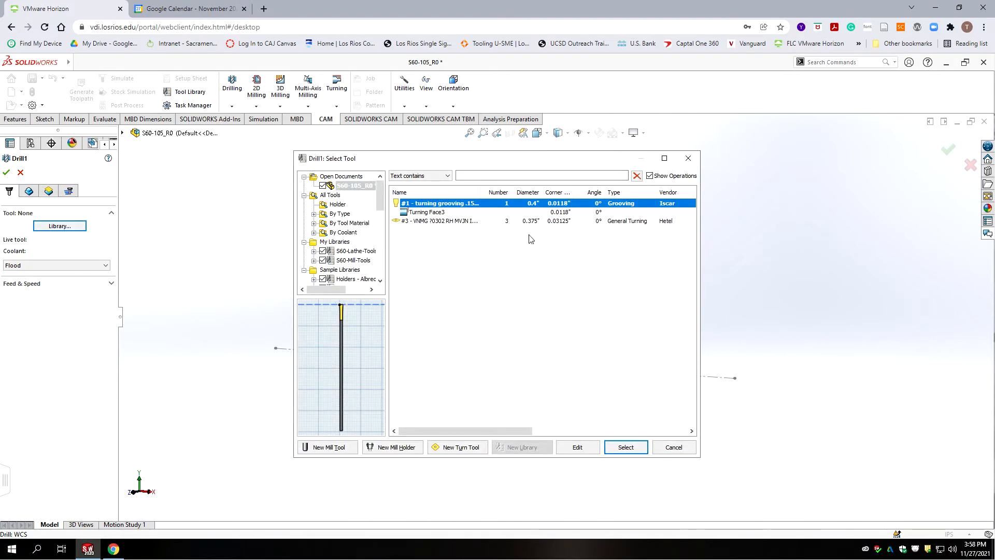
pyautogui.click(345, 252)
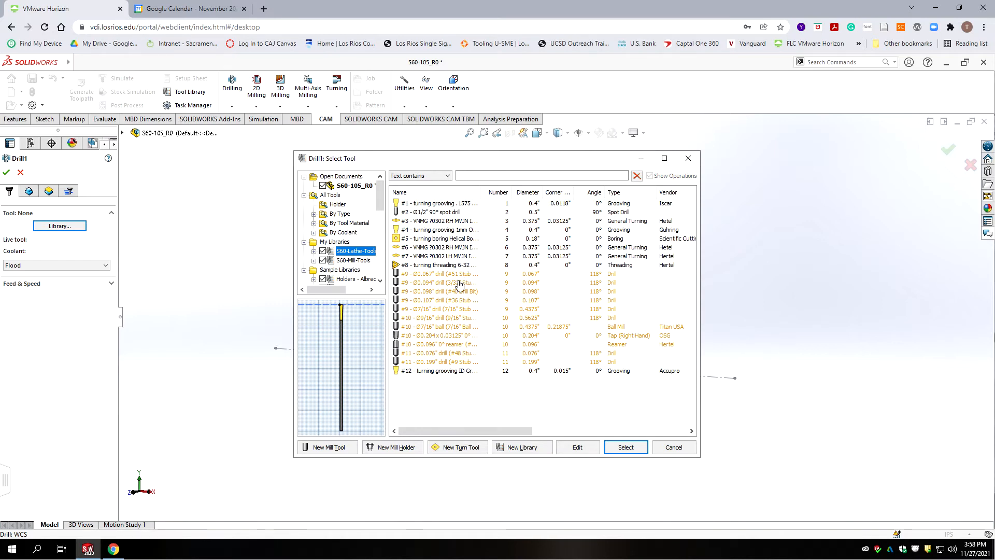
pyautogui.click(446, 213)
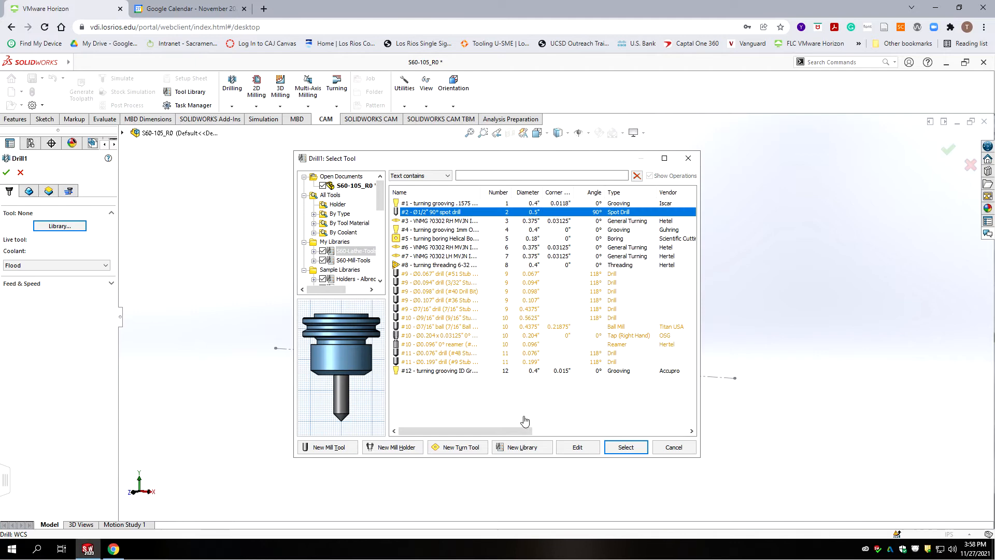
pyautogui.click(626, 447)
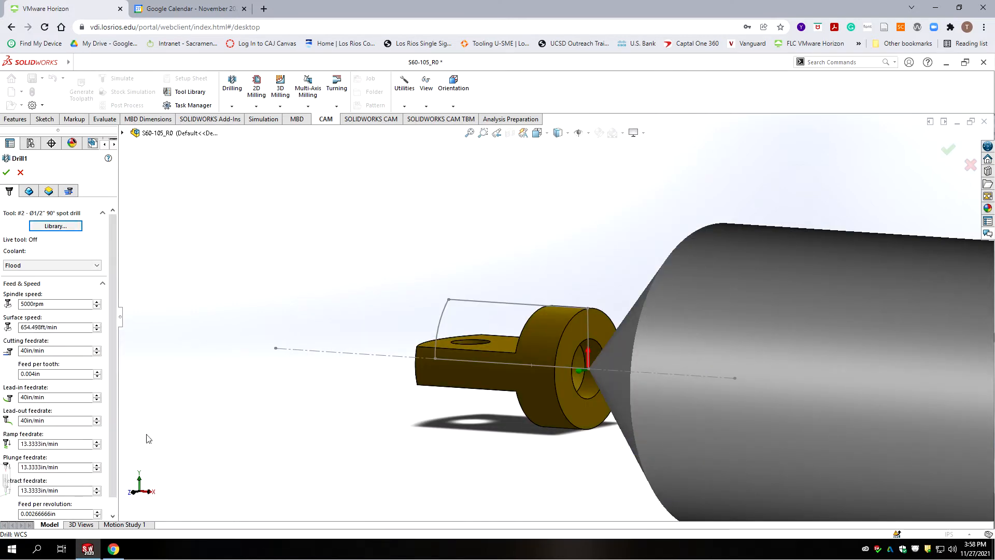
# Step: Set the spot drill's lead-in and lead-out feedrates to 20 in/min each
pyautogui.click(56, 397)
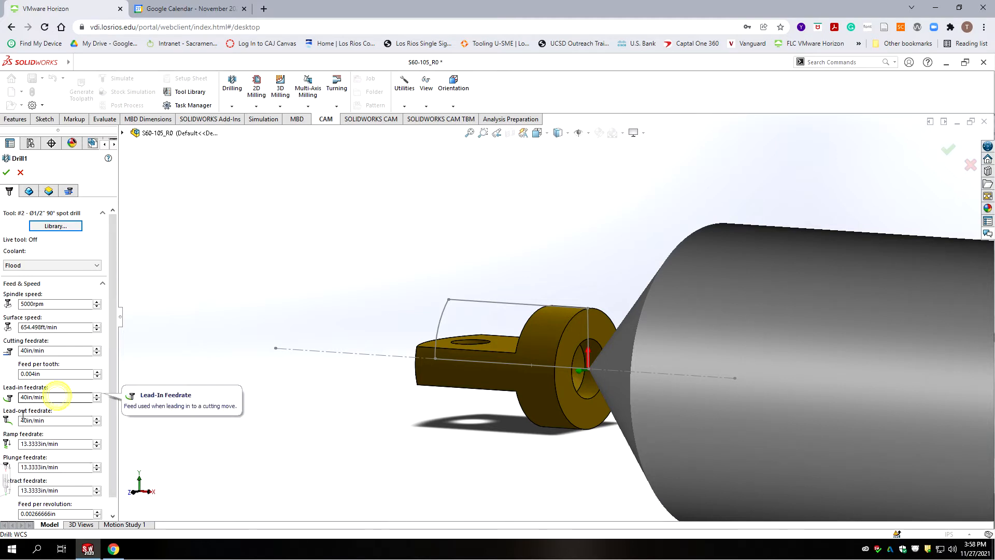
pyautogui.write('20')
pyautogui.click(60, 420)
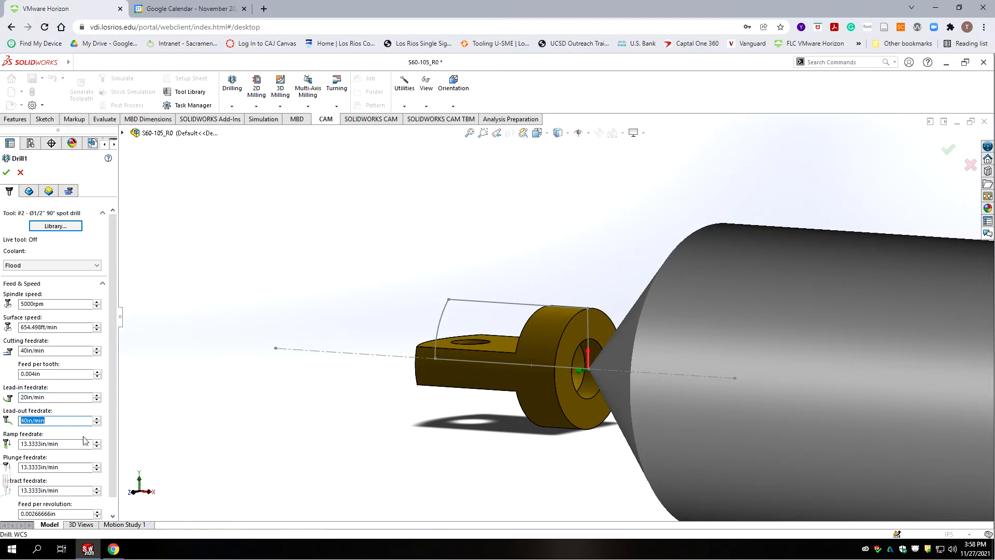
pyautogui.write('20')
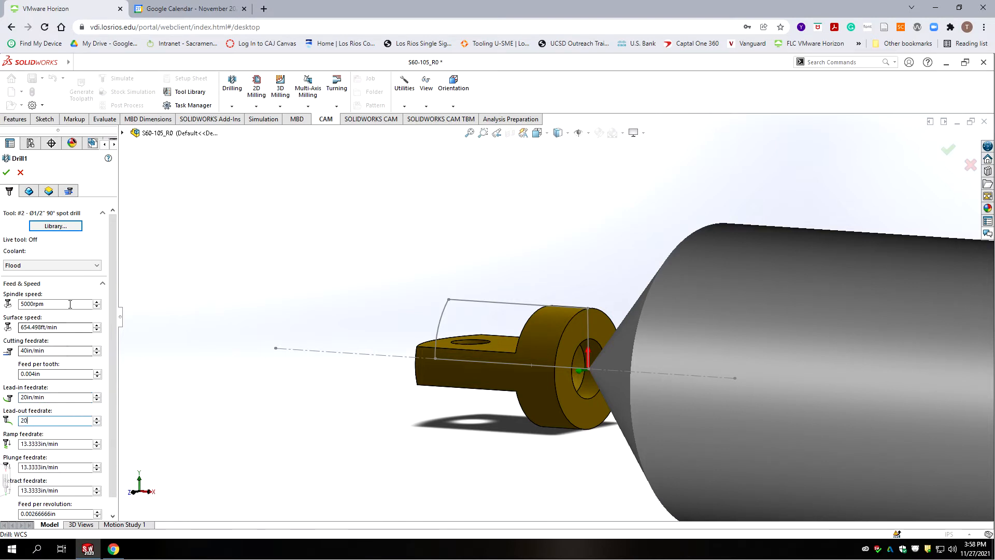
# Step: Select the bore in the part's front face as the hole to drill, and reference the retract height from Model Top
pyautogui.click(28, 192)
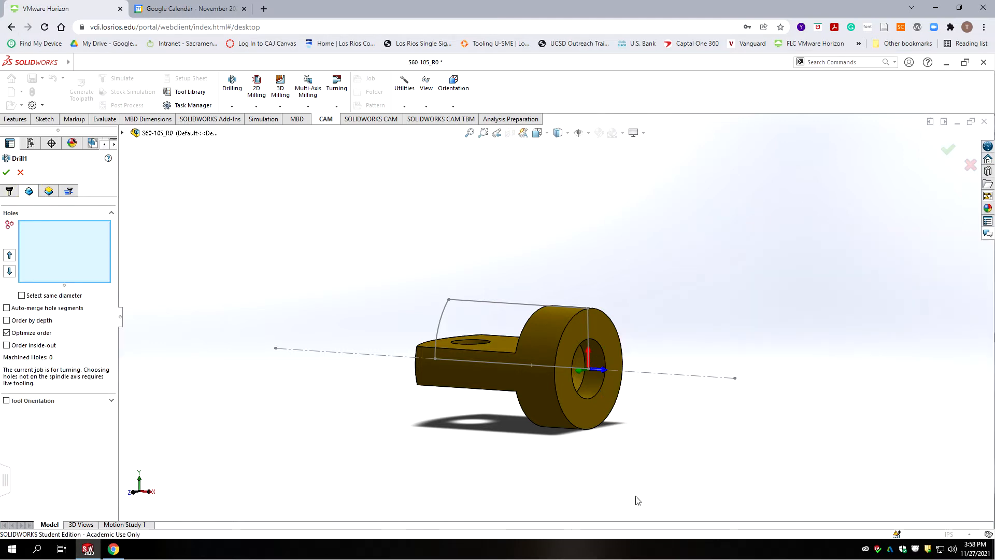
pyautogui.click(597, 355)
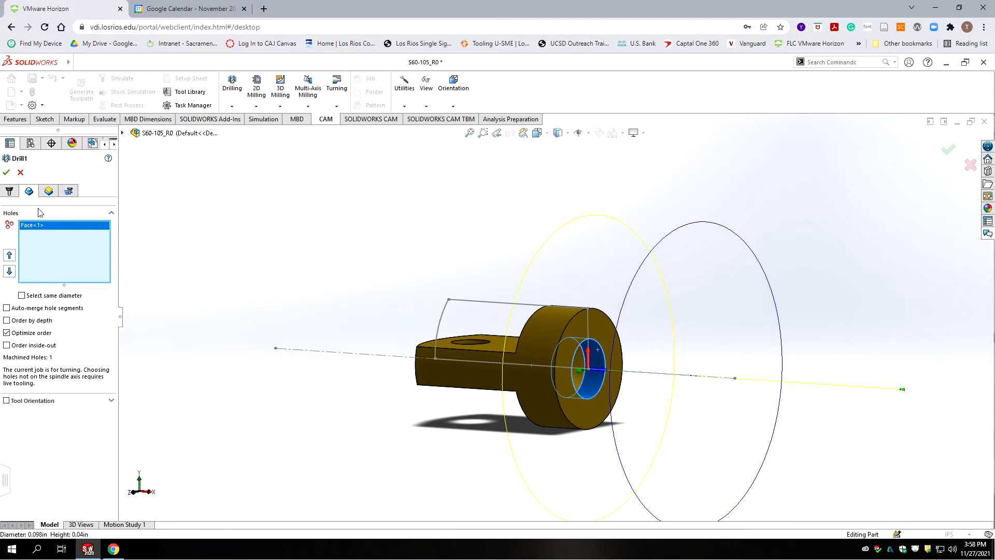
pyautogui.click(49, 190)
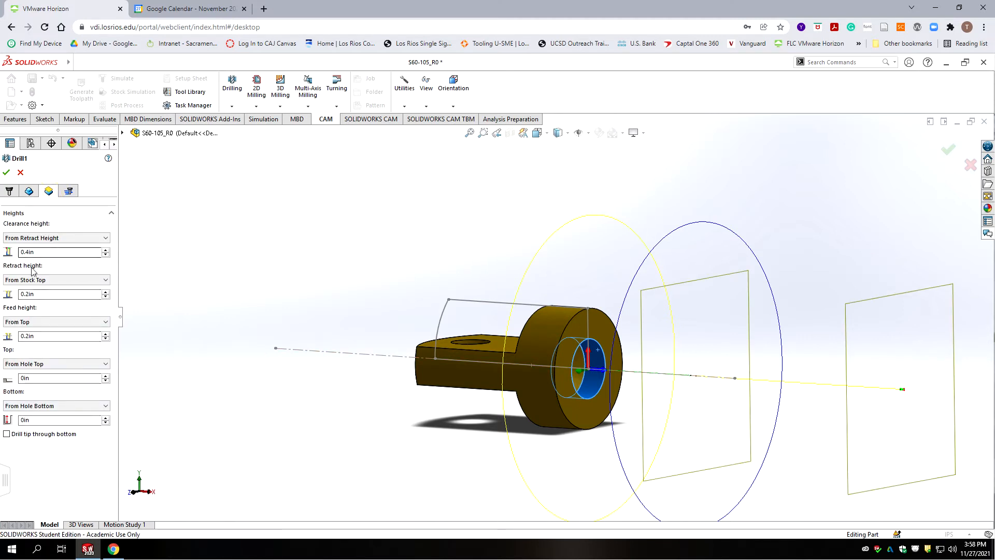
pyautogui.click(58, 280)
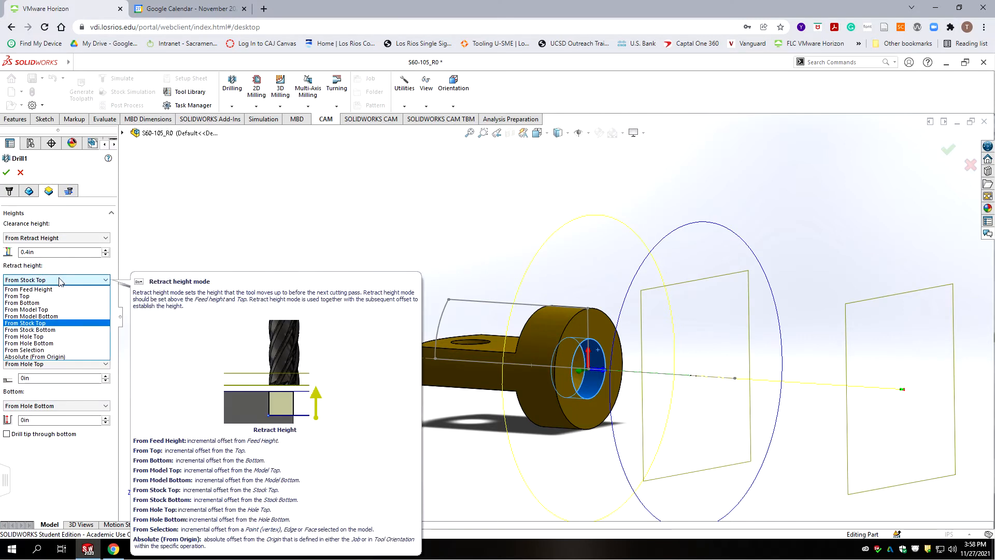
pyautogui.click(40, 309)
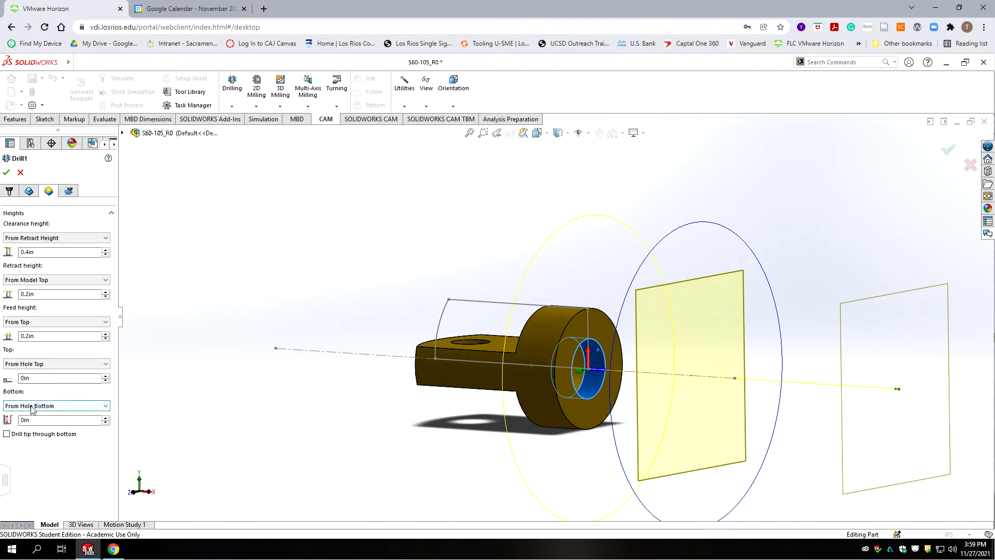
# Step: Reference the spot drill's bottom height from Hole Top with an offset of (.099+.01)/2 in
pyautogui.click(64, 406)
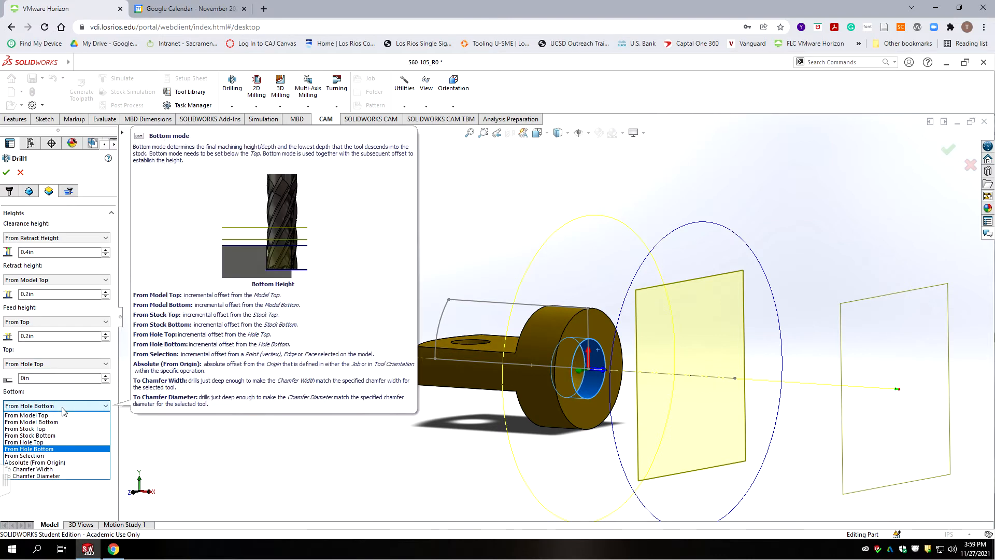
pyautogui.click(37, 443)
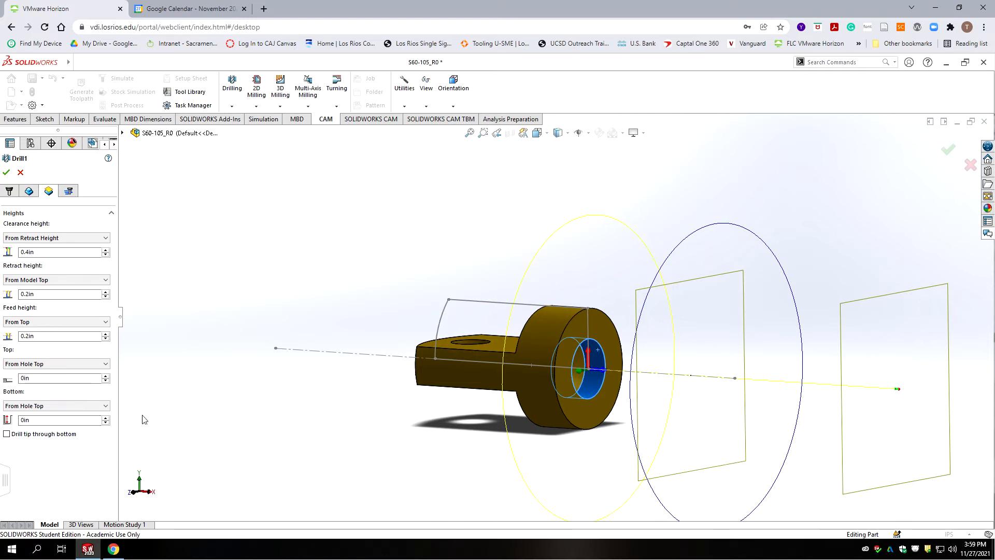
pyautogui.click(57, 419)
pyautogui.press('BackSpace')
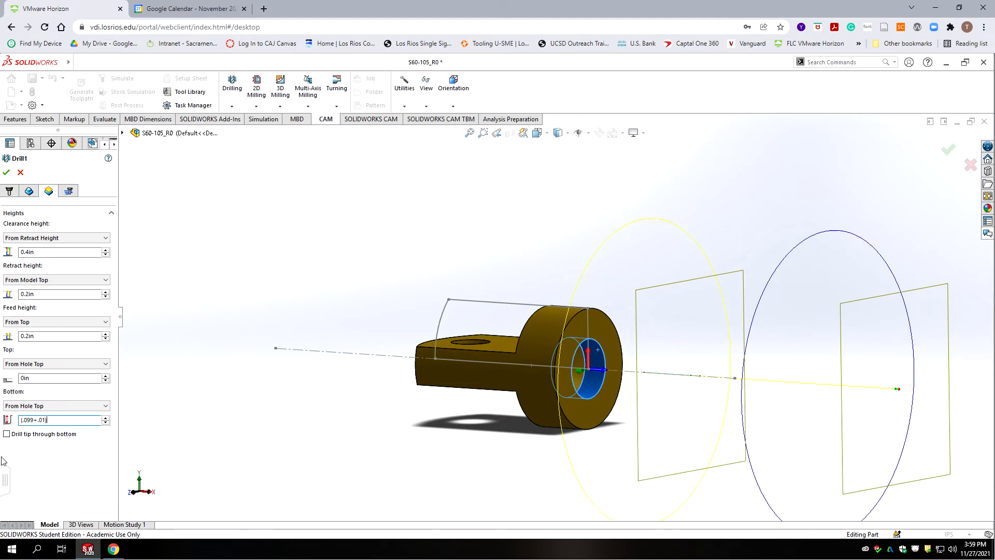
pyautogui.write('2')
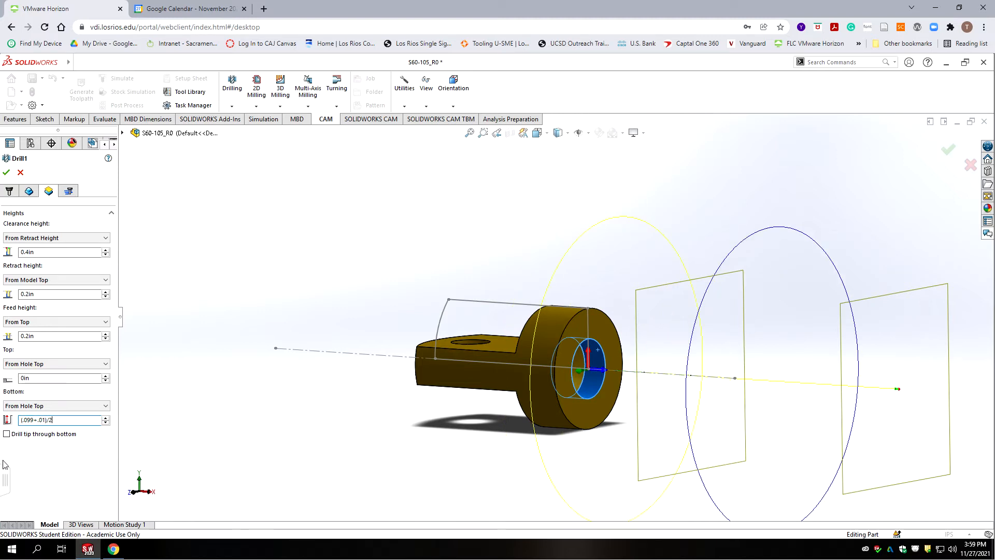
# Step: Make the spot drill's bottom offset negative, -0.0545 in, and accept the drill operation
pyautogui.click(51, 379)
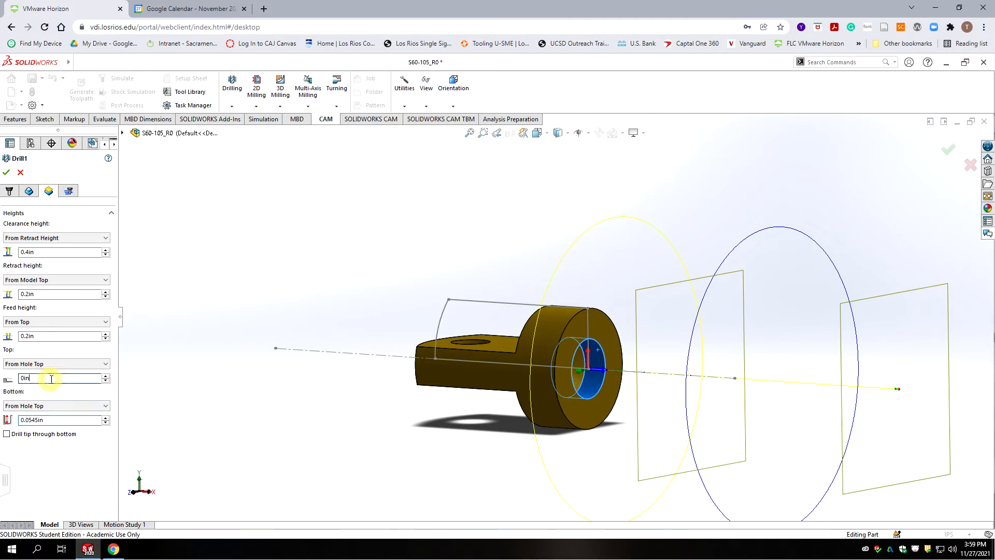
pyautogui.click(22, 420)
pyautogui.write('-')
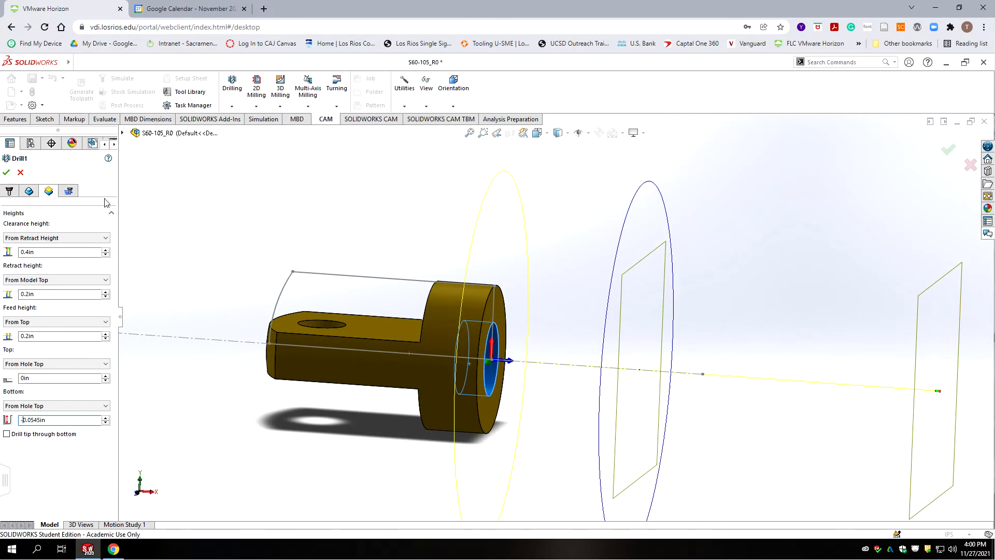
pyautogui.click(6, 172)
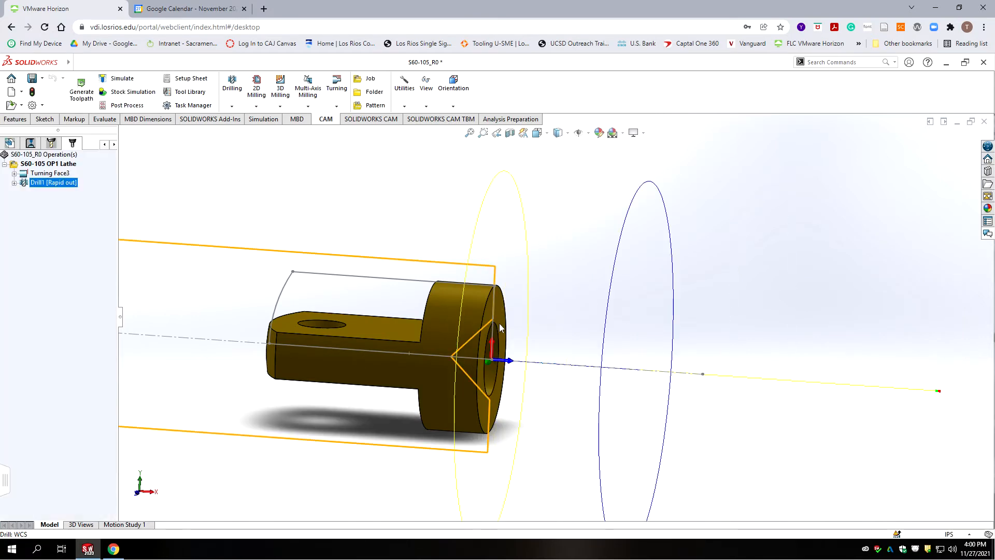
pyautogui.moveTo(489, 387); pyautogui.dragTo(571, 314, button='middle')
pyautogui.scroll(-5, 571, 314)
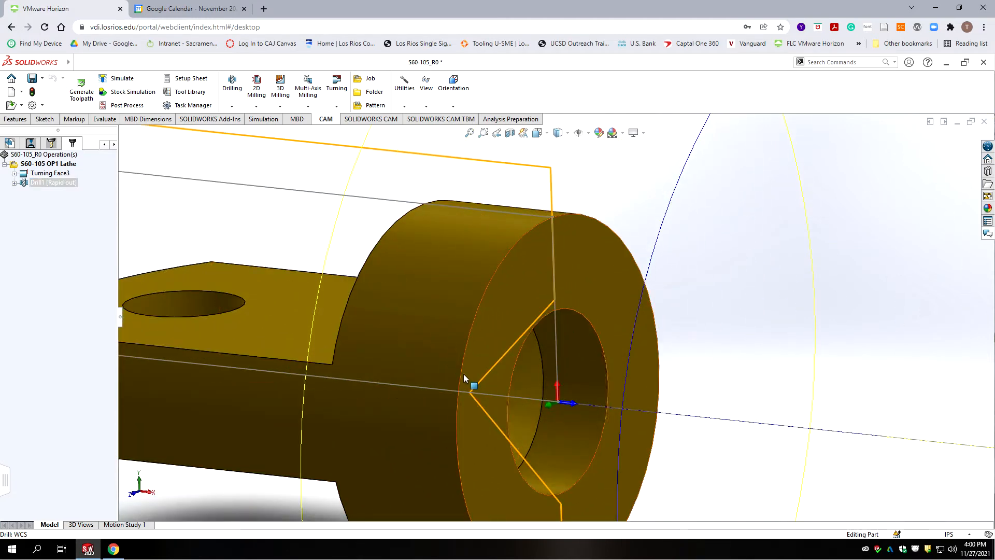
pyautogui.scroll(4, 463, 374)
pyautogui.scroll(4, 306, 381)
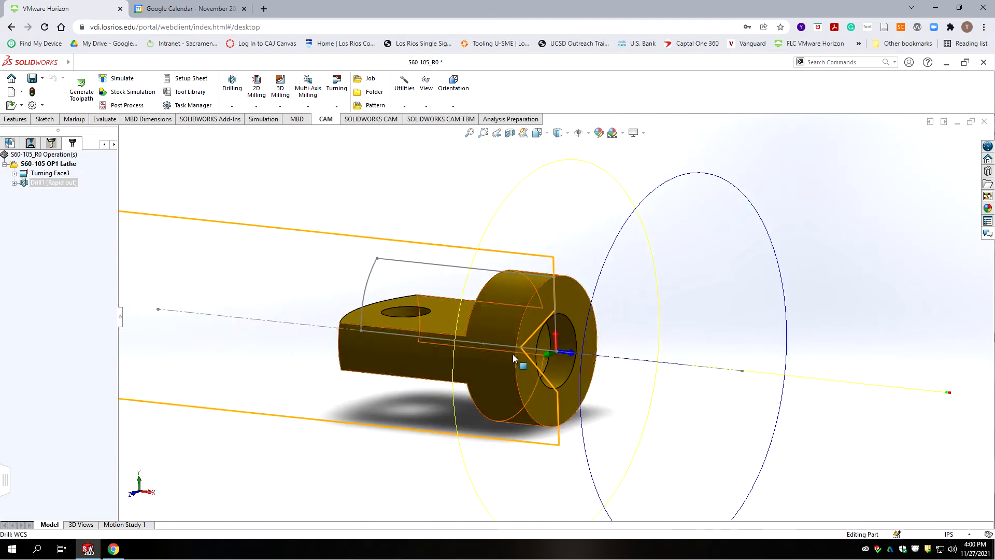
pyautogui.scroll(-4, 668, 386)
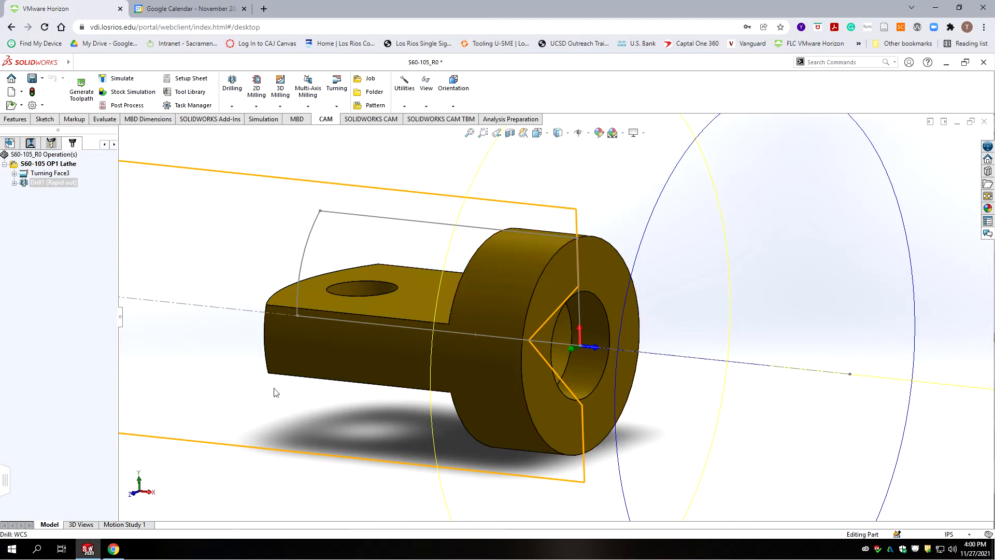
# Step: Add a Drill operation and assign it tool #9, the 0.098" drill (#40 Drill Bit), from the S60-Lathe-Tools library
pyautogui.click(74, 262)
pyautogui.click(232, 107)
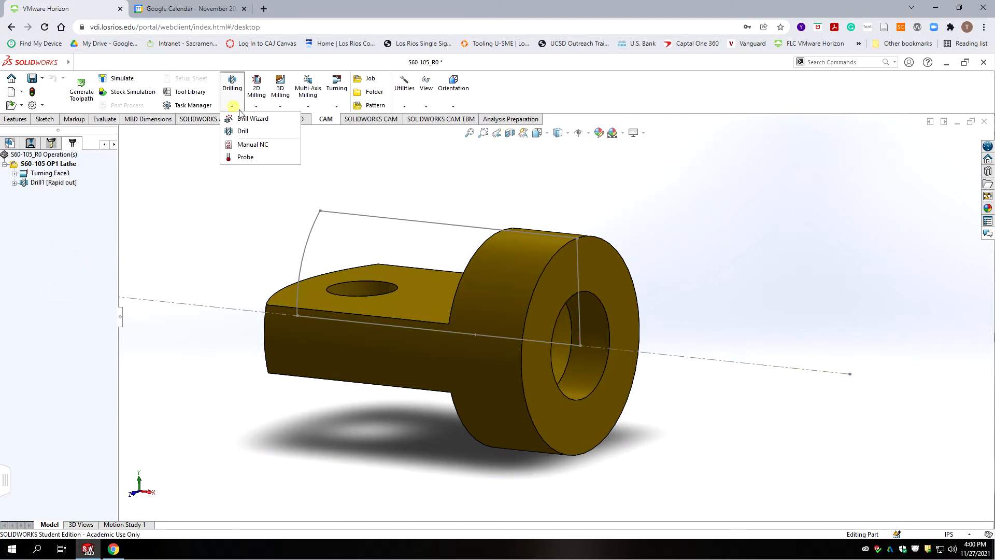
pyautogui.click(242, 131)
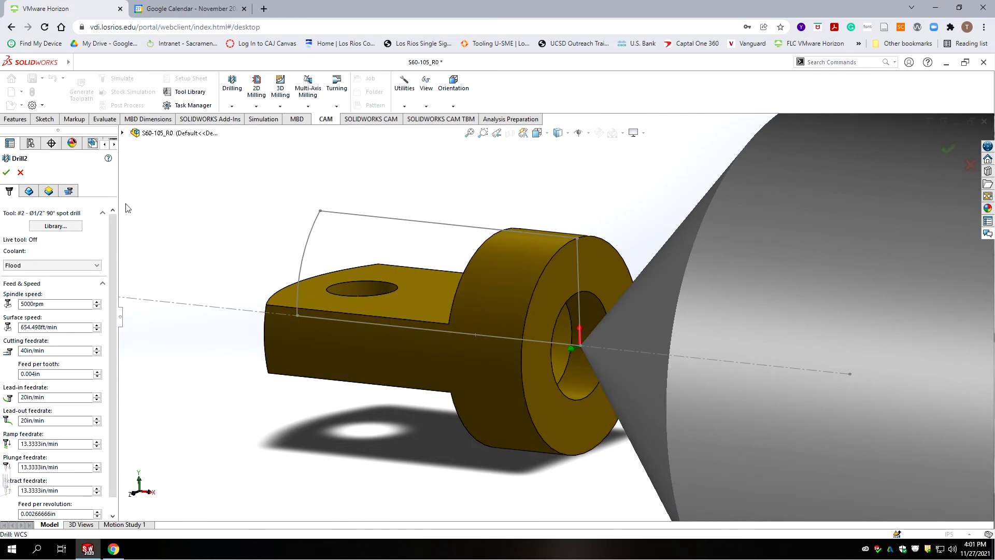
pyautogui.click(55, 225)
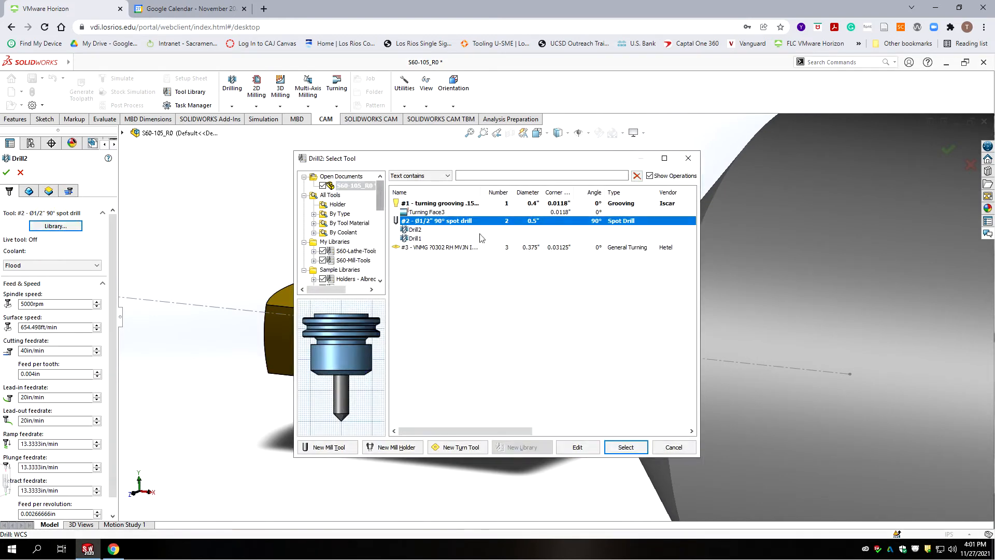
pyautogui.click(354, 251)
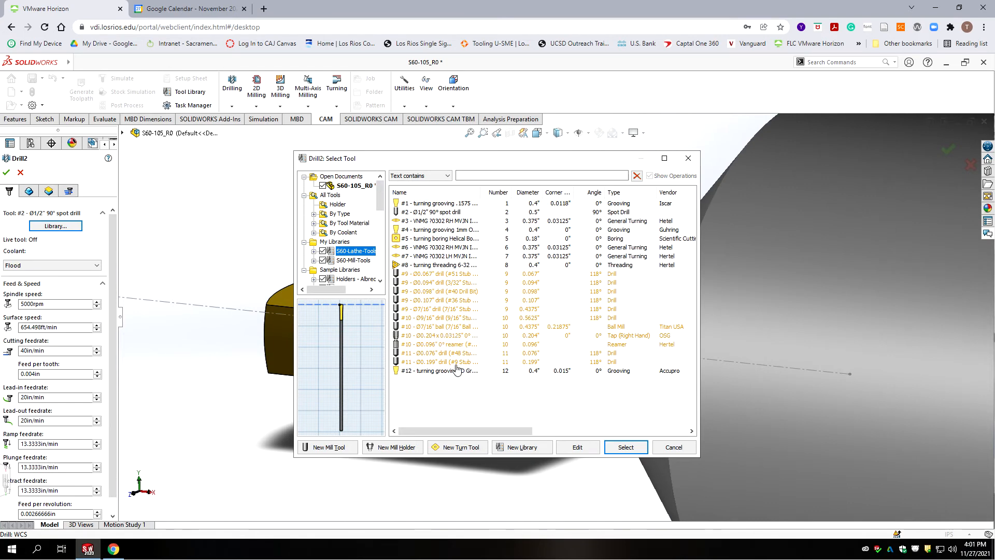
pyautogui.click(411, 293)
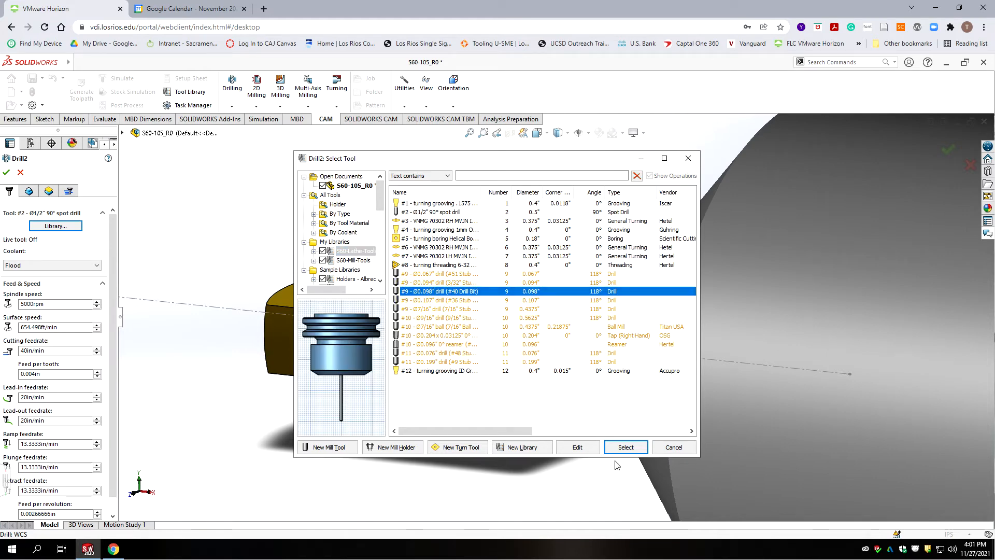
pyautogui.click(625, 446)
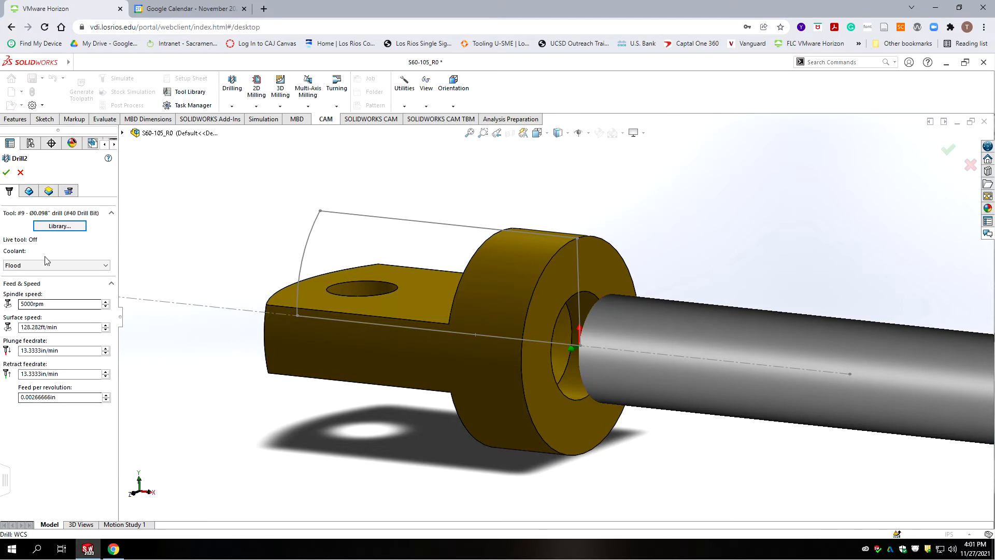
# Step: Select the bore in the part's front face as the hole to drill, with the retract height referenced from Model Top
pyautogui.click(29, 191)
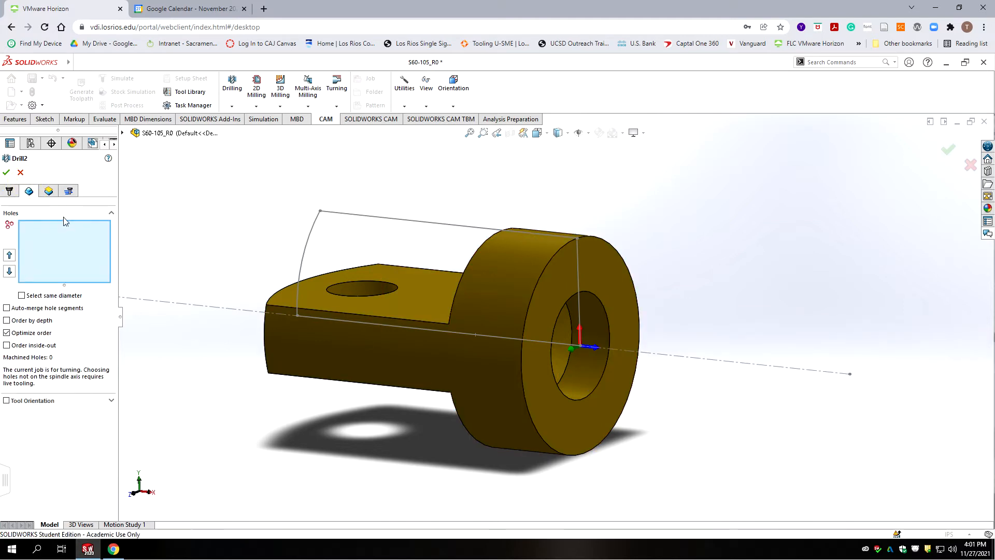
pyautogui.click(592, 325)
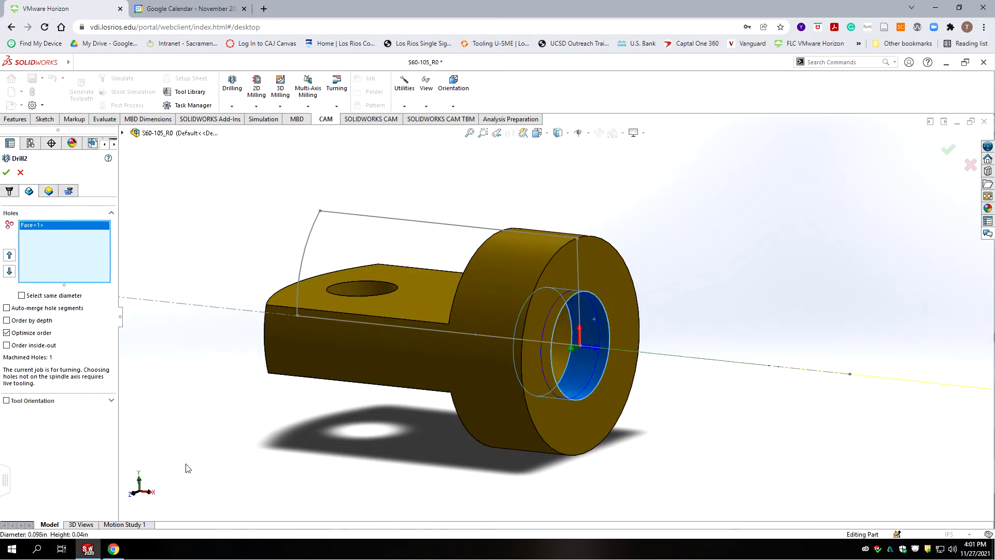
pyautogui.click(49, 190)
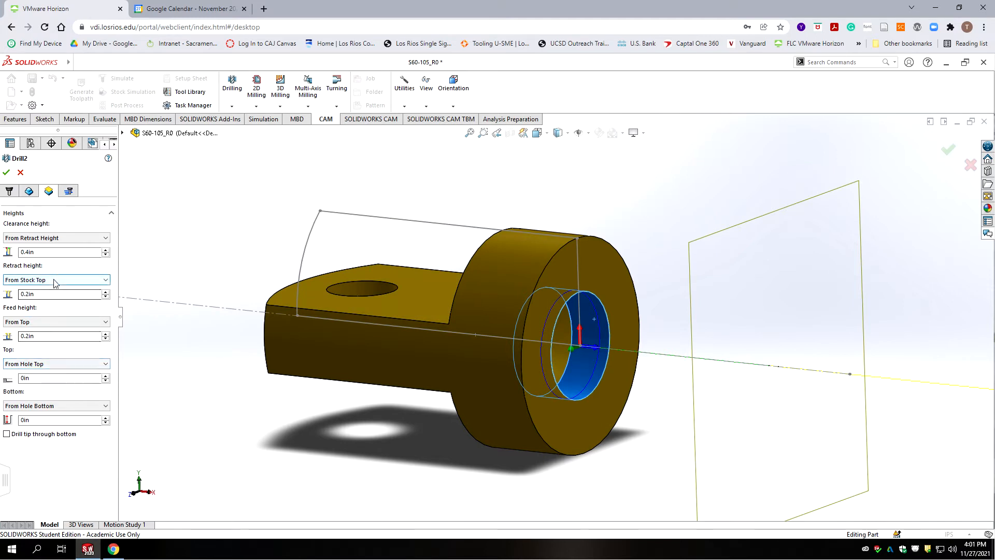
pyautogui.click(65, 280)
pyautogui.click(63, 309)
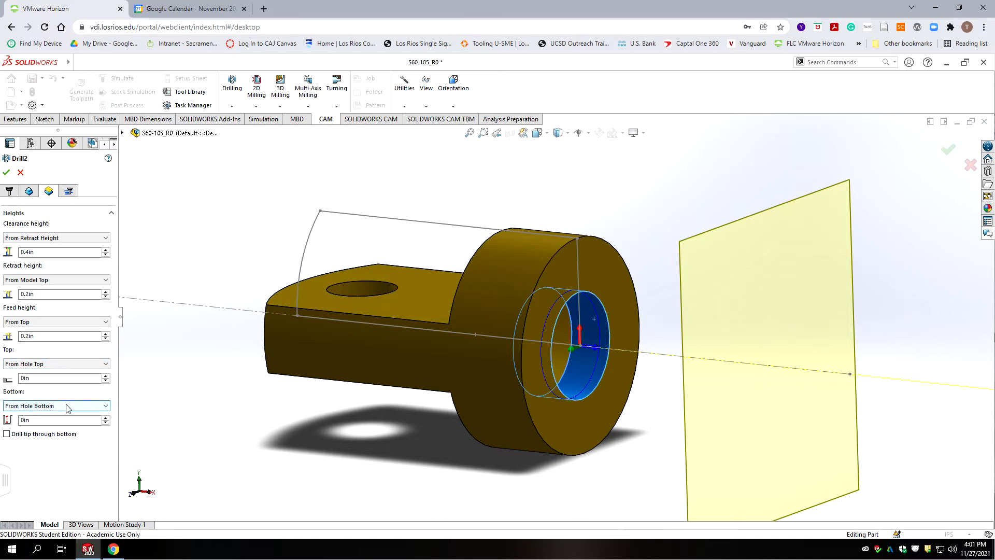
# Step: Make the drill tip go through the bottom of the bore and inspect the hole's depth in the part
pyautogui.click(7, 434)
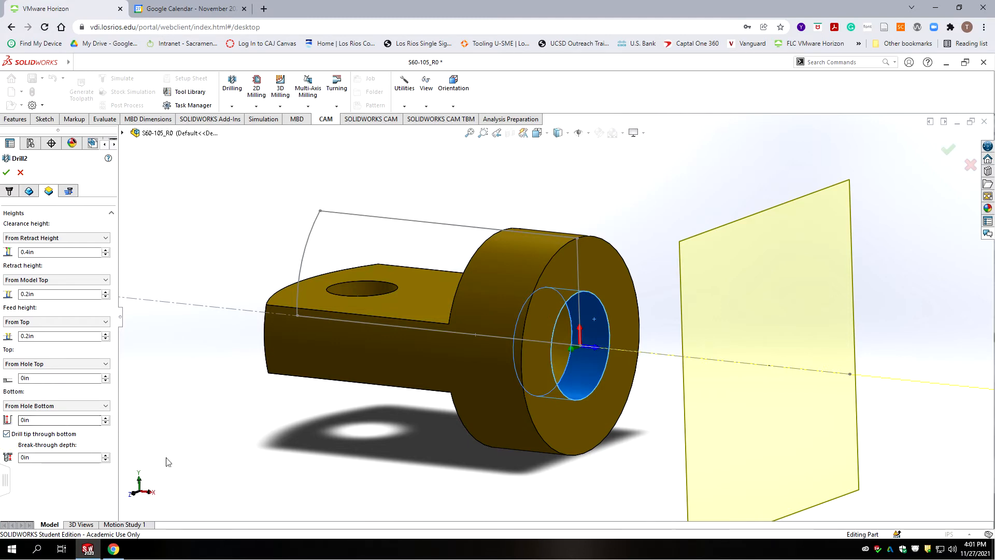
pyautogui.moveTo(331, 341); pyautogui.dragTo(517, 405, button='middle')
pyautogui.scroll(-4, 530, 358)
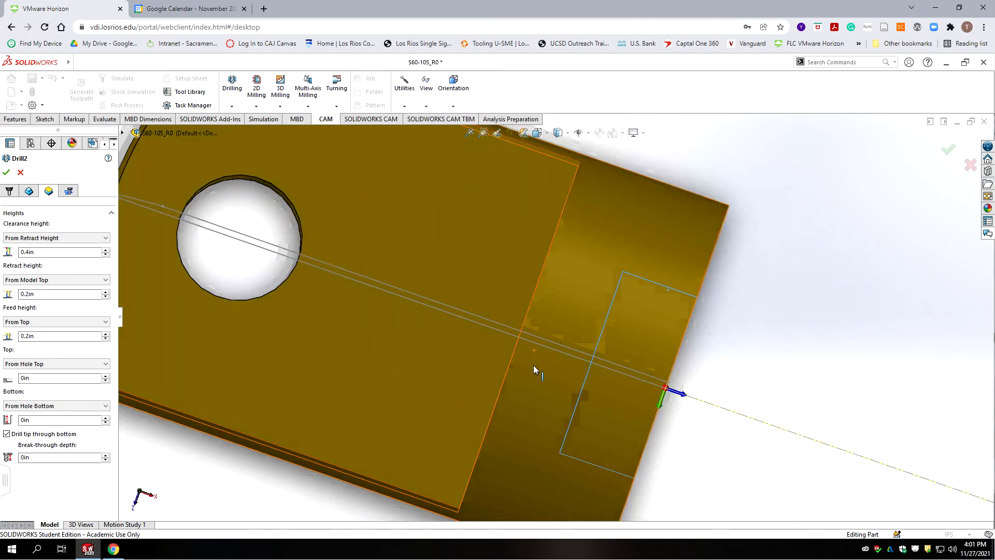
pyautogui.scroll(8, 524, 337)
pyautogui.scroll(-6, 569, 339)
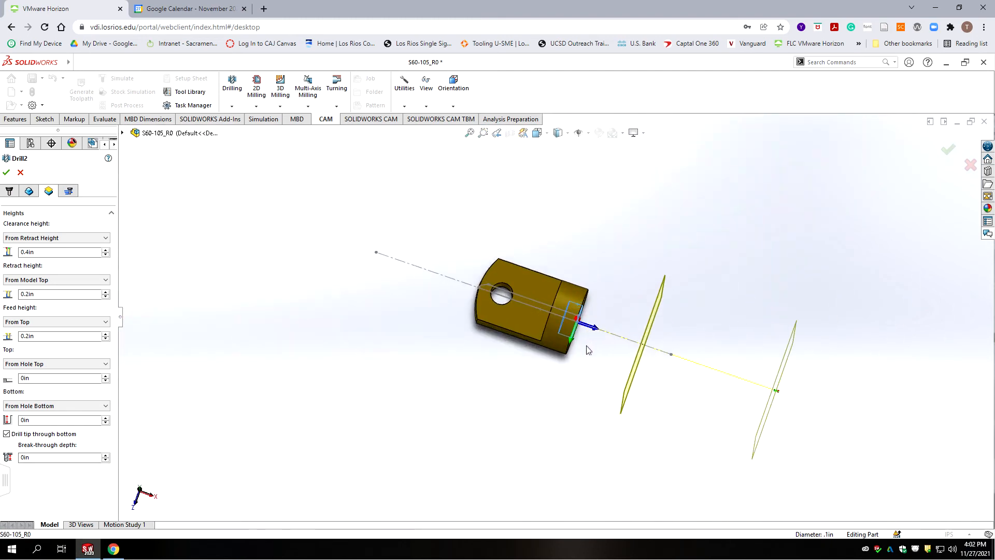
pyautogui.scroll(3, 575, 316)
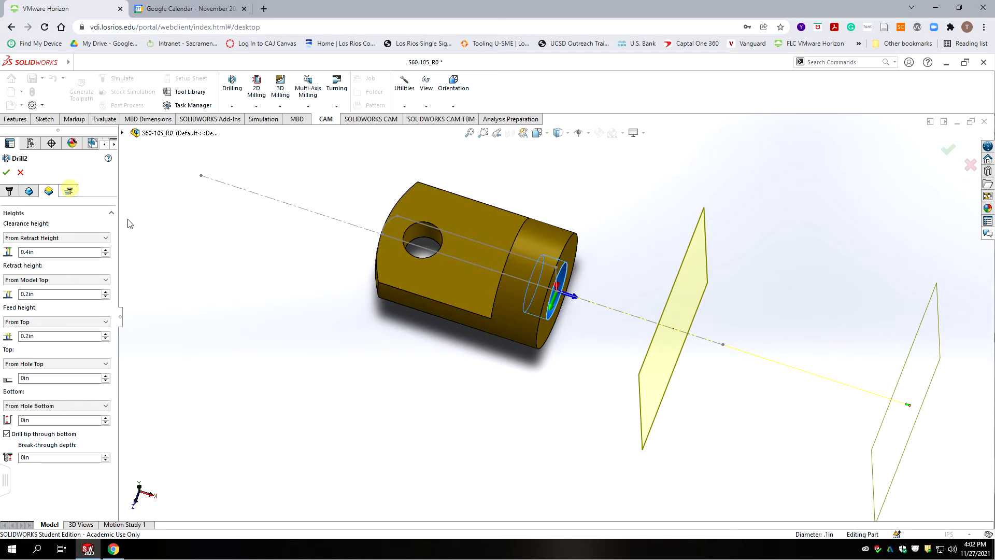
# Step: Set the cycle to Deep drilling - full retract with a pecking depth of 0.049 in, and accept the drill operation
pyautogui.click(68, 191)
pyautogui.click(44, 226)
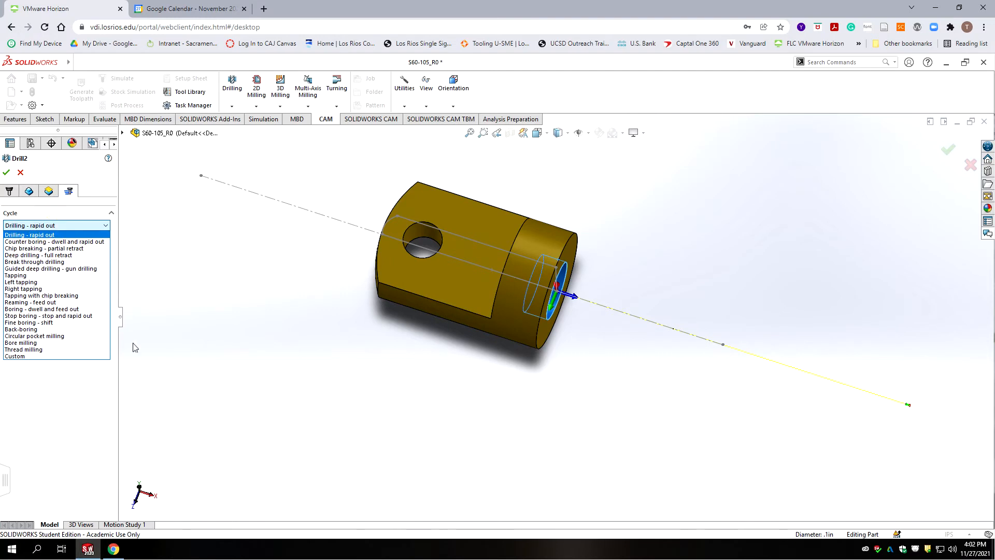
pyautogui.click(21, 255)
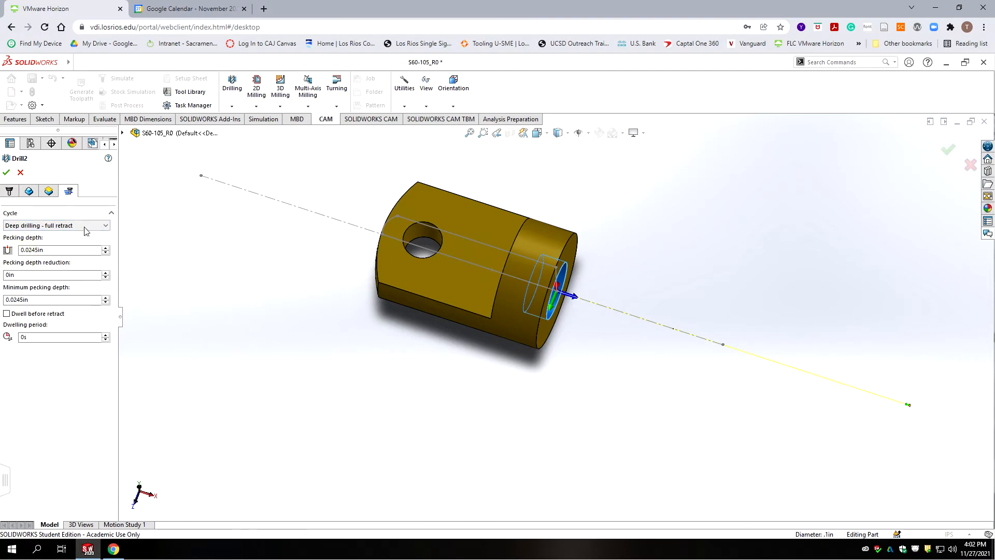
pyautogui.doubleClick(52, 250)
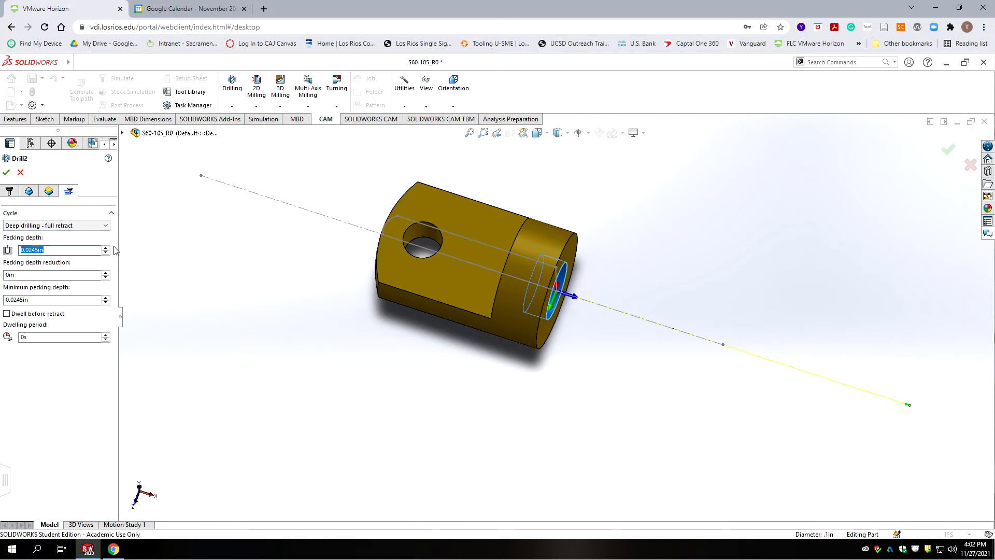
pyautogui.write('.099')
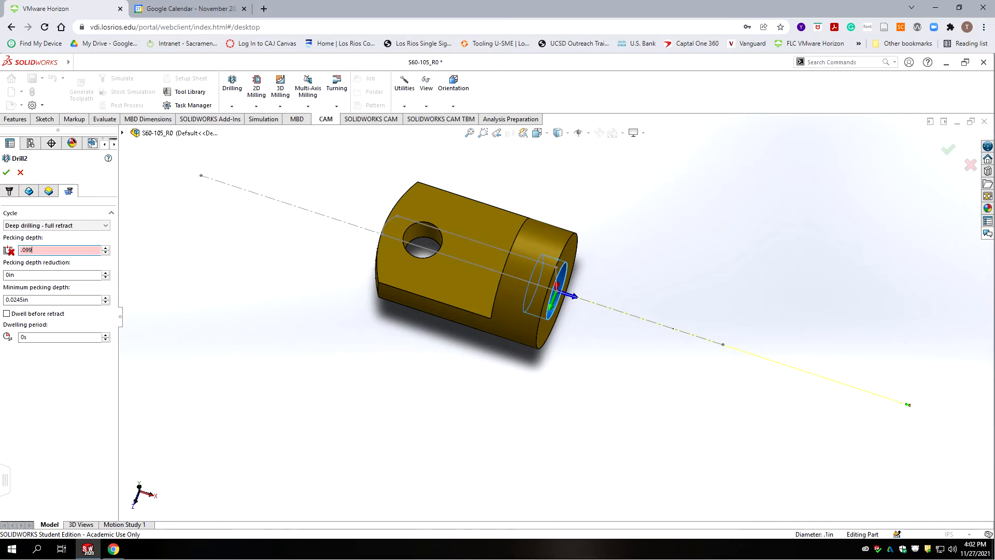
pyautogui.write('/2')
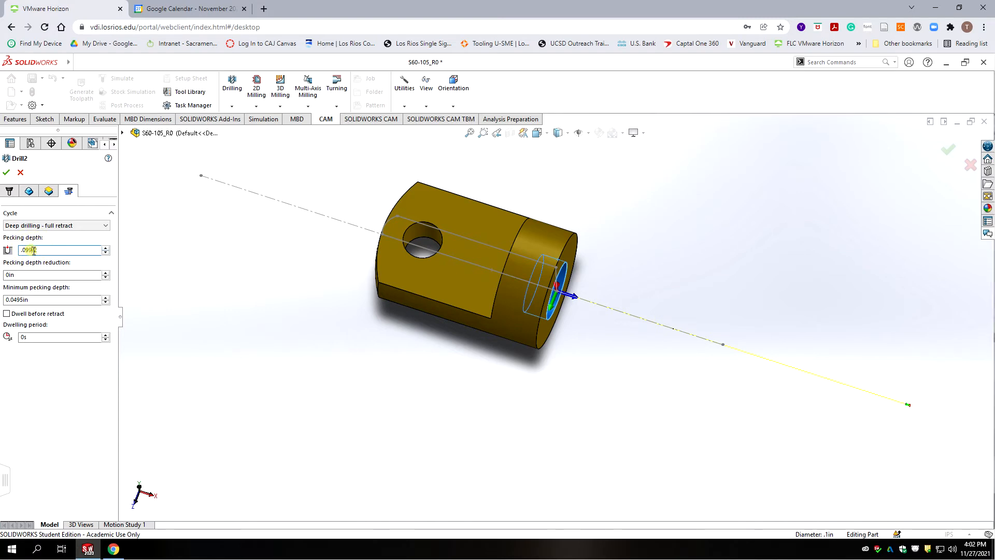
pyautogui.press('BackSpace')
pyautogui.write('8')
pyautogui.click(29, 274)
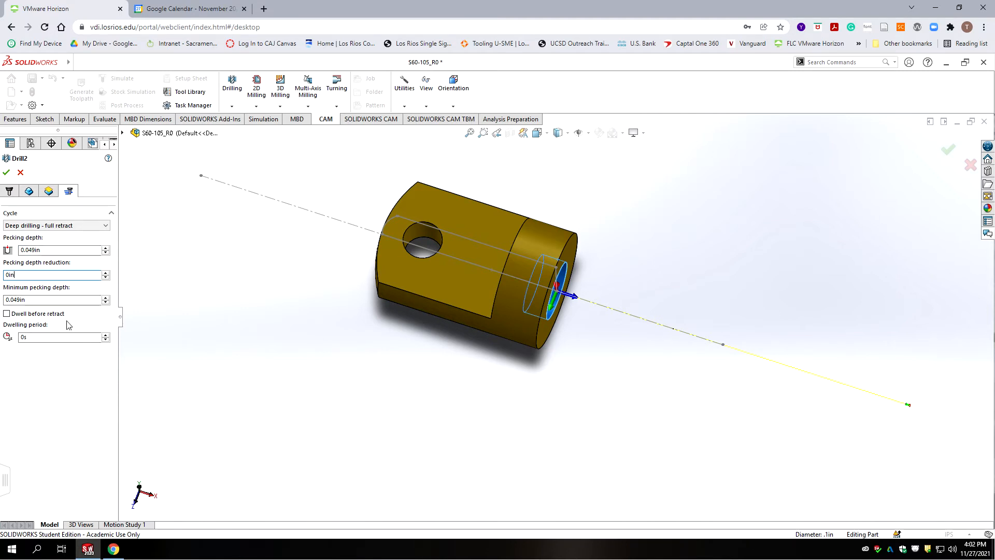
pyautogui.click(6, 173)
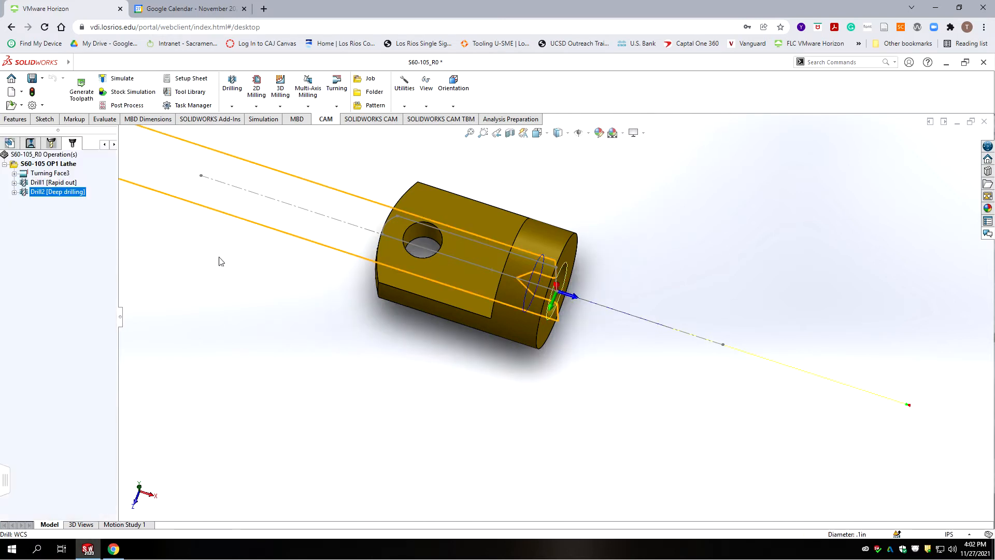
# Step: Add a Turning Profile operation and assign it tool #3, the VNMG RH MVJN OD turning tool, from the S60-Lathe-Tools library
pyautogui.moveTo(431, 251); pyautogui.dragTo(604, 291, button='middle')
pyautogui.scroll(3, 604, 292)
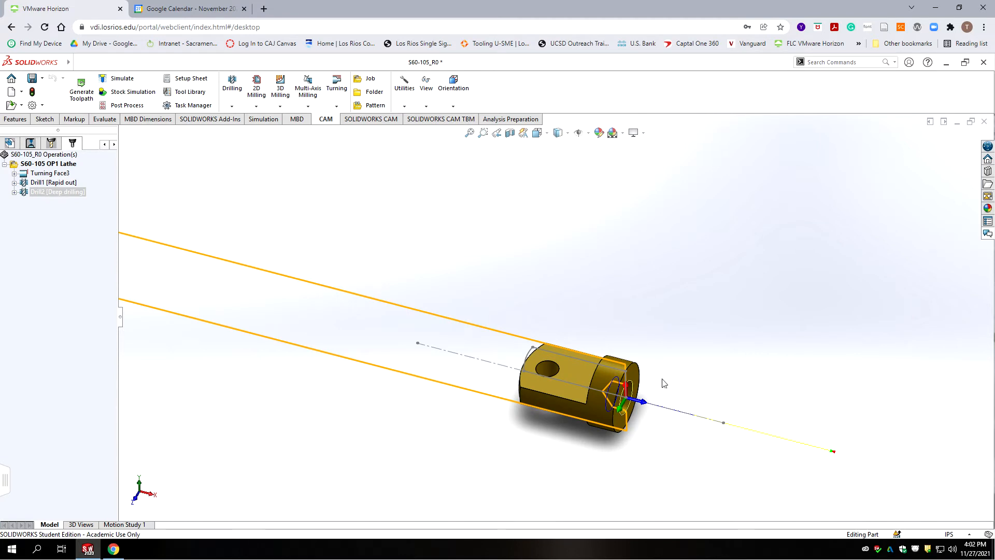
pyautogui.scroll(-3, 662, 384)
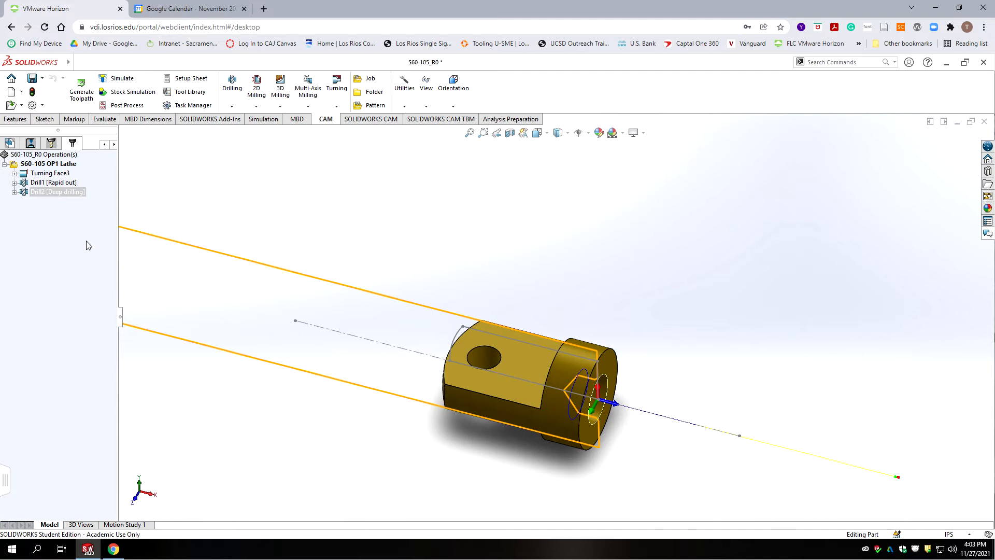
pyautogui.click(307, 106)
pyautogui.click(336, 106)
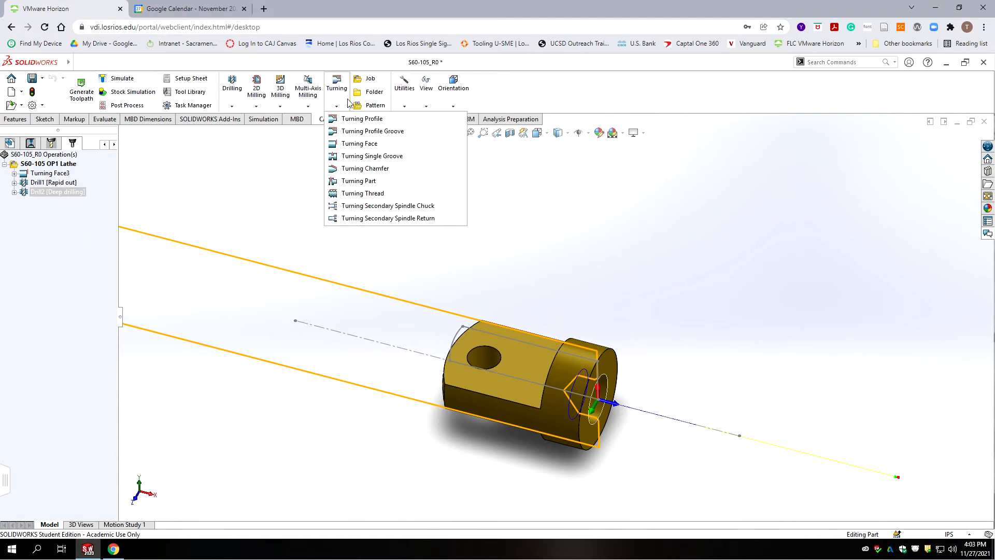
pyautogui.click(360, 119)
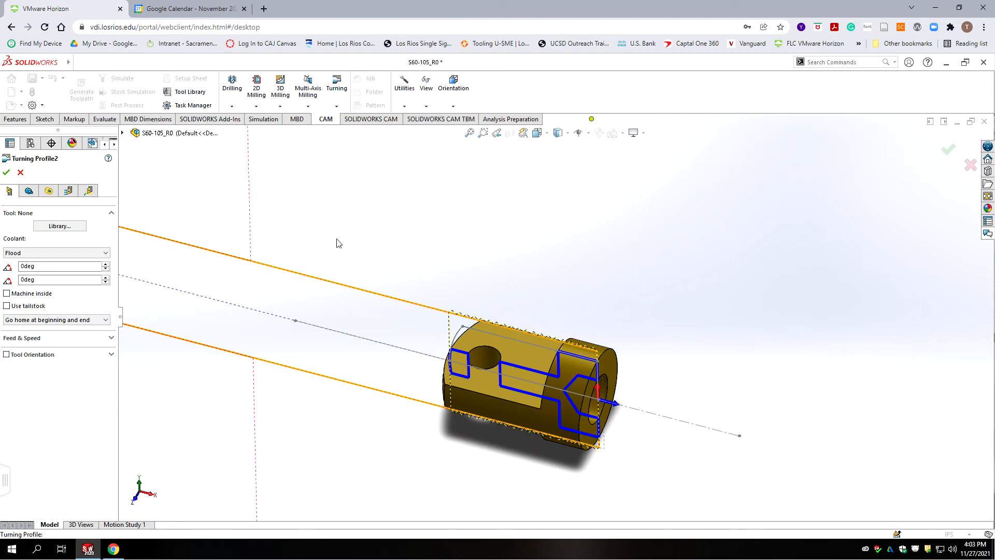
pyautogui.click(61, 226)
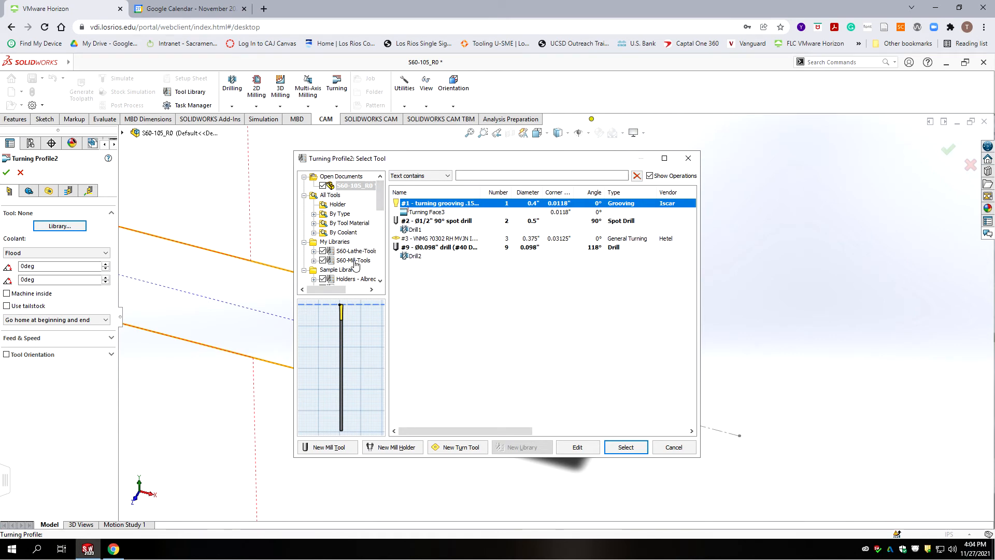
pyautogui.click(340, 252)
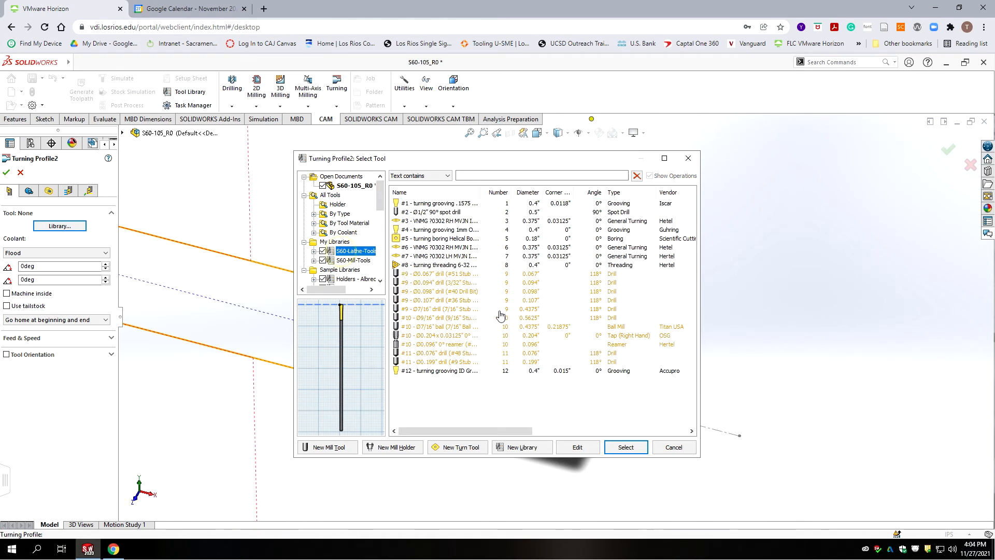
pyautogui.click(435, 221)
pyautogui.click(626, 447)
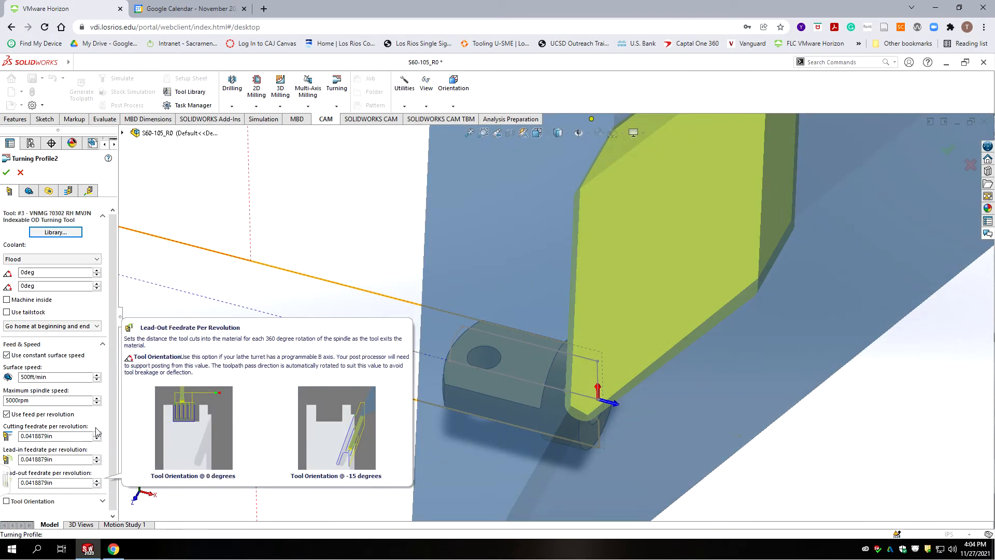
# Step: Enable Model geometry for the turning profile and pick Sketch1's long outer line and end arc as the geometry
pyautogui.click(29, 191)
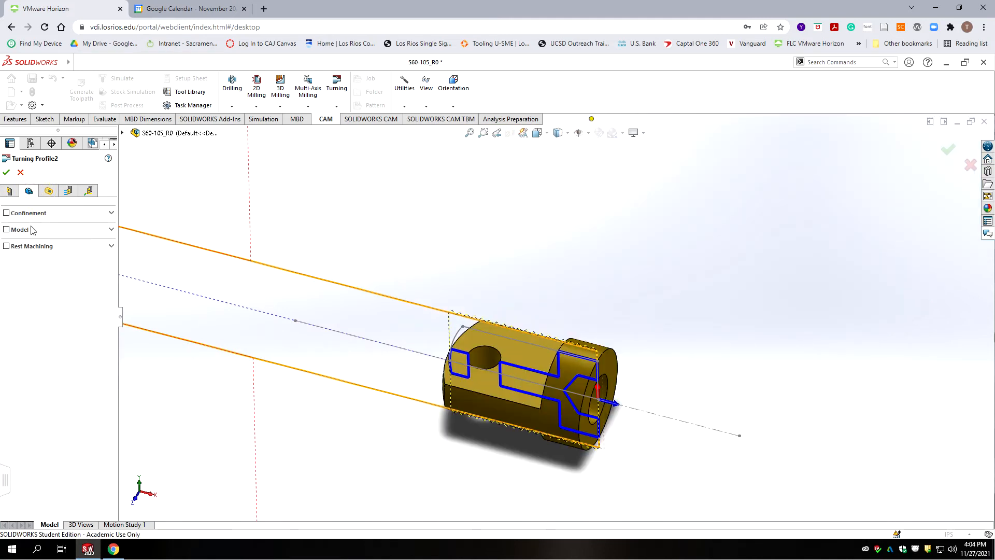
pyautogui.click(111, 230)
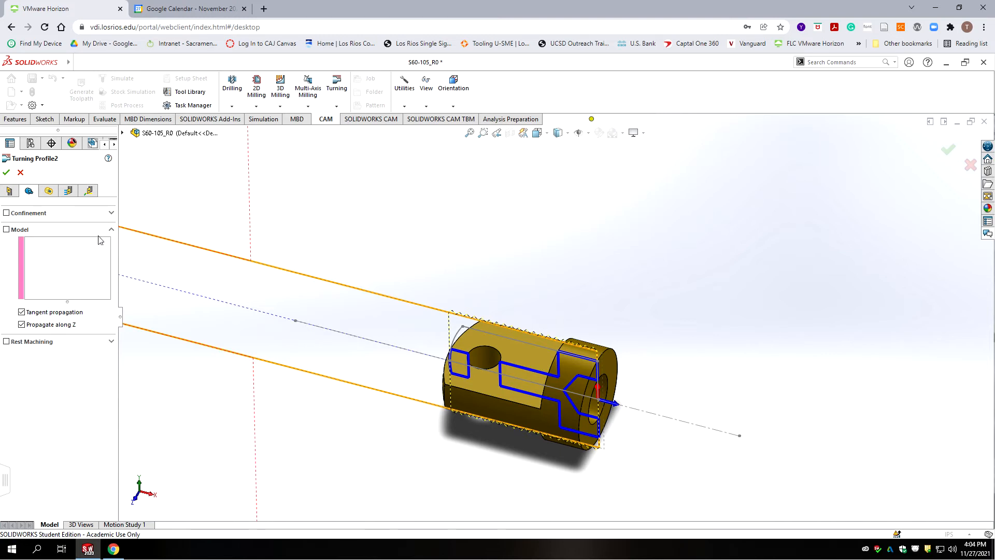
pyautogui.click(7, 230)
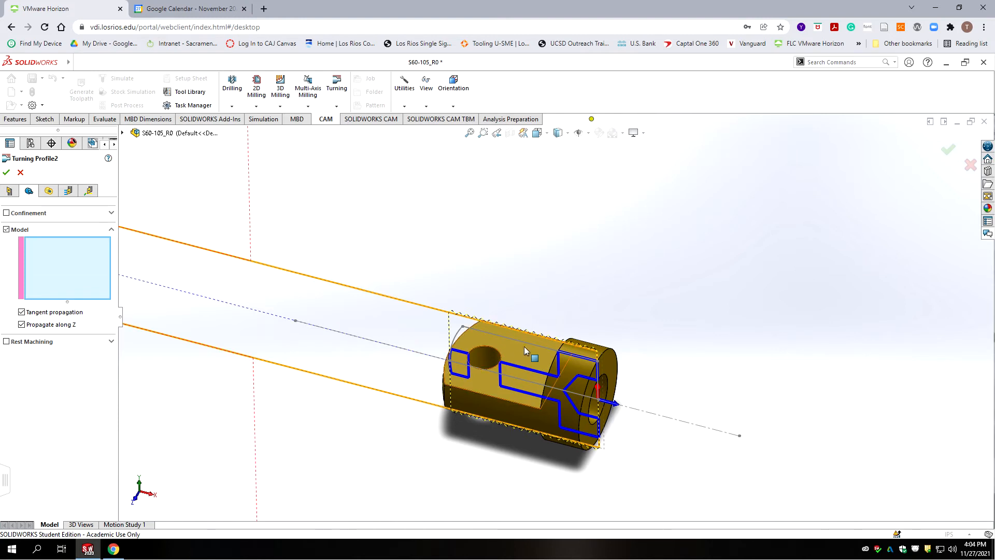
pyautogui.click(556, 352)
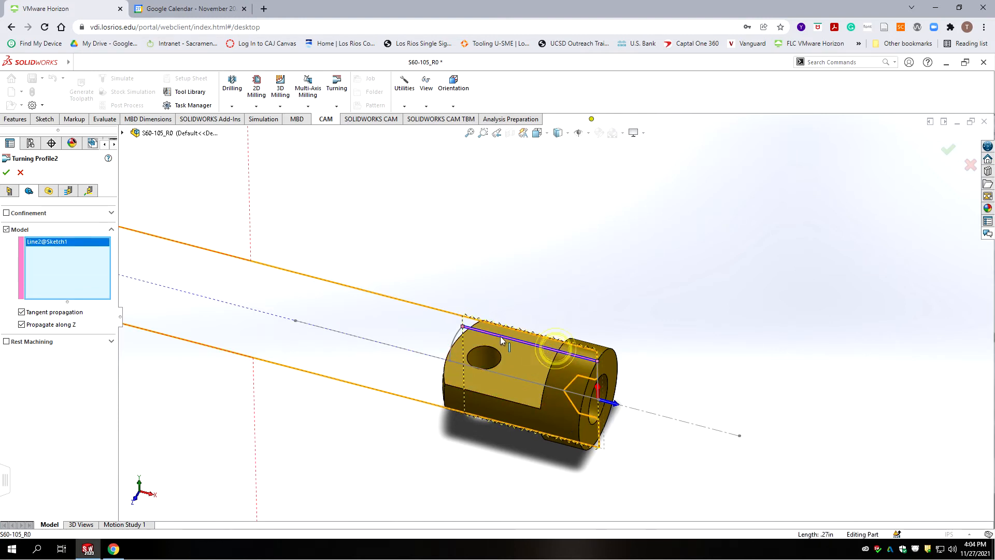
pyautogui.click(459, 332)
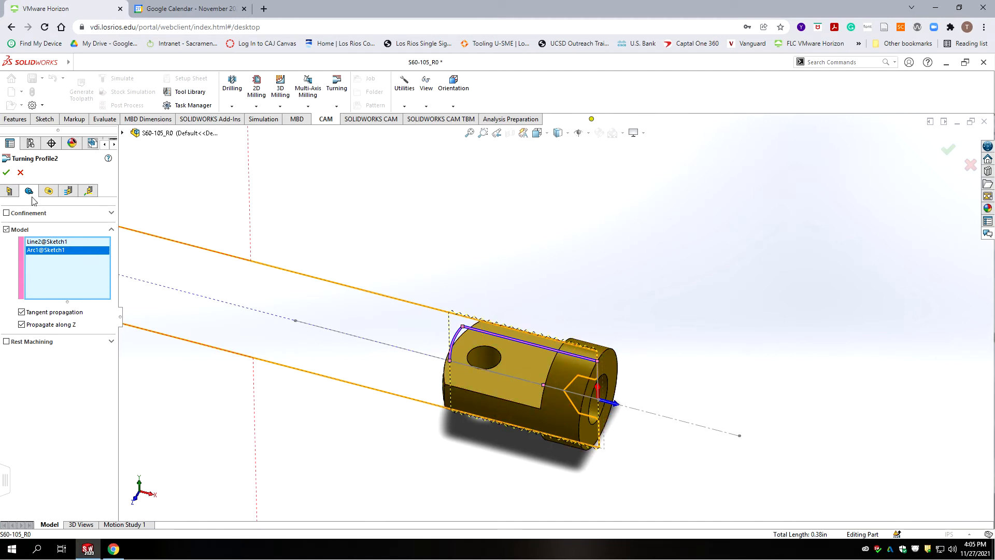
# Step: Enable confinement for the turning profile and set the back confinement offset to 0.2 in
pyautogui.click(7, 213)
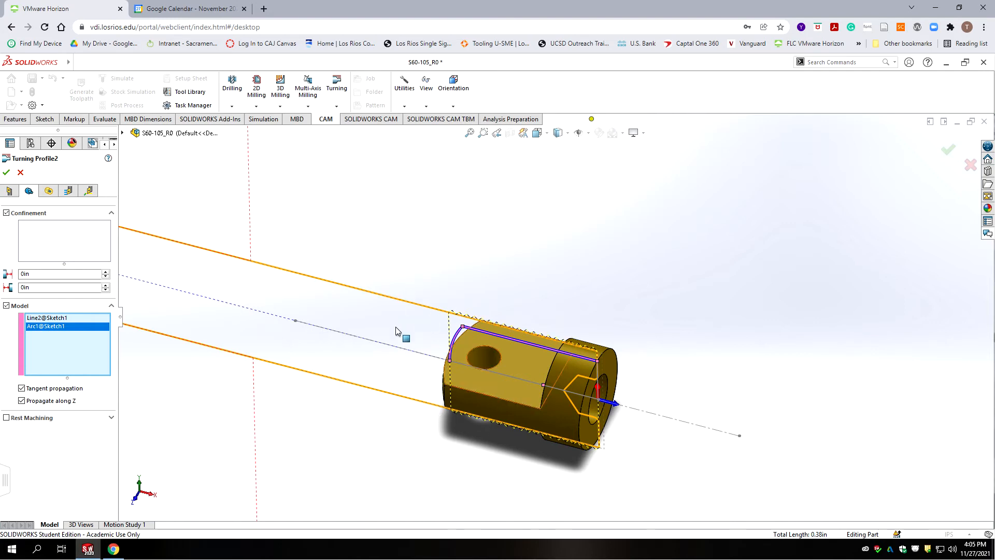
pyautogui.doubleClick(36, 274)
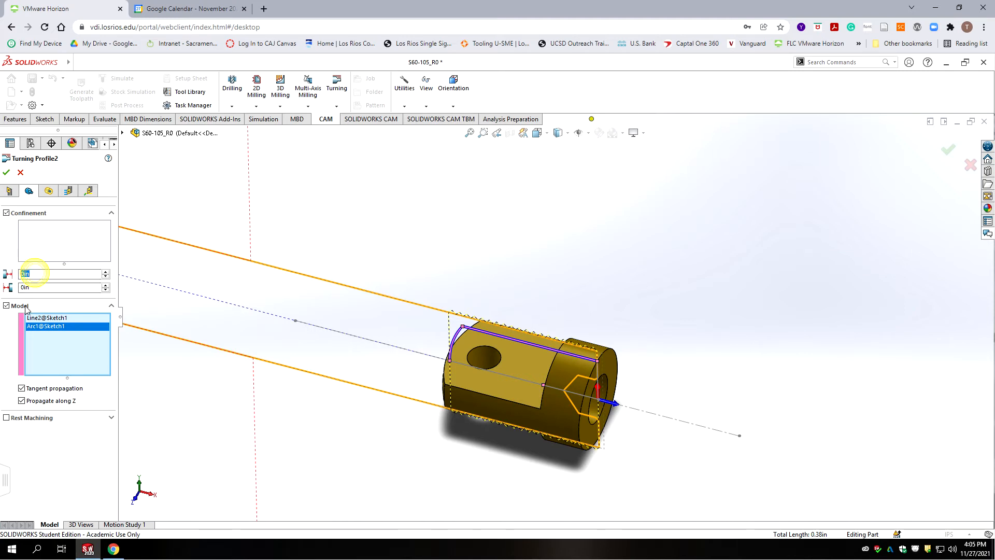
pyautogui.doubleClick(30, 287)
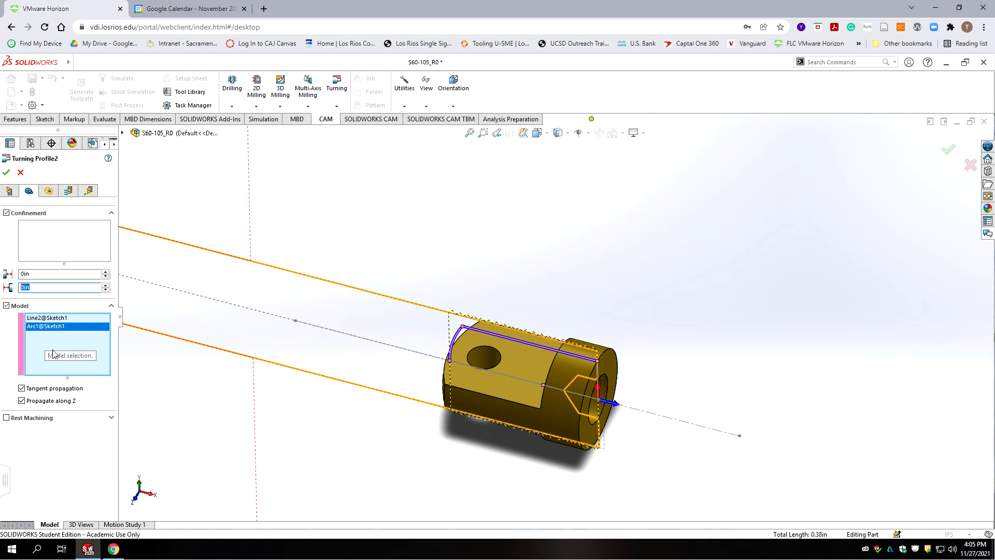
pyautogui.write('.2')
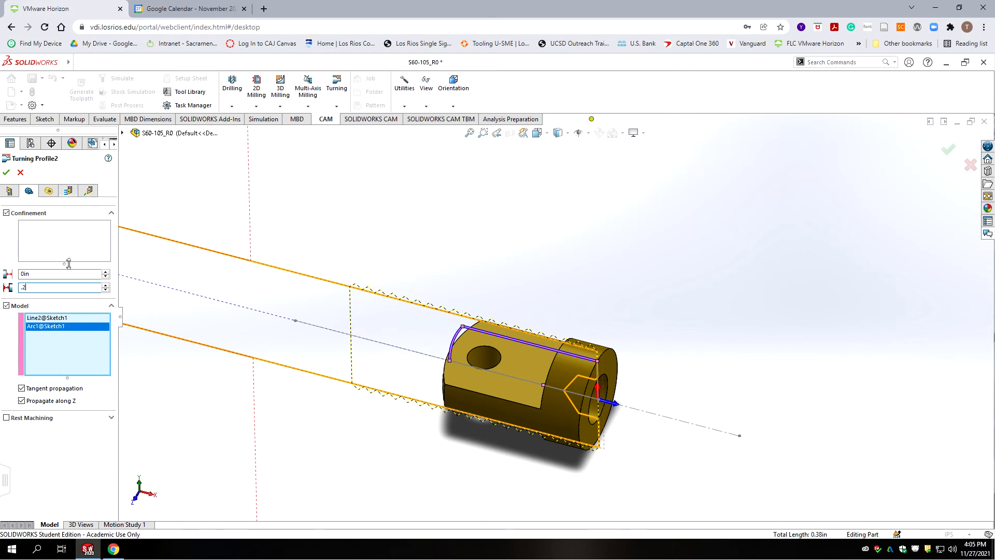
# Step: Set the turning profile's inner radius reference to From Model OD
pyautogui.click(49, 191)
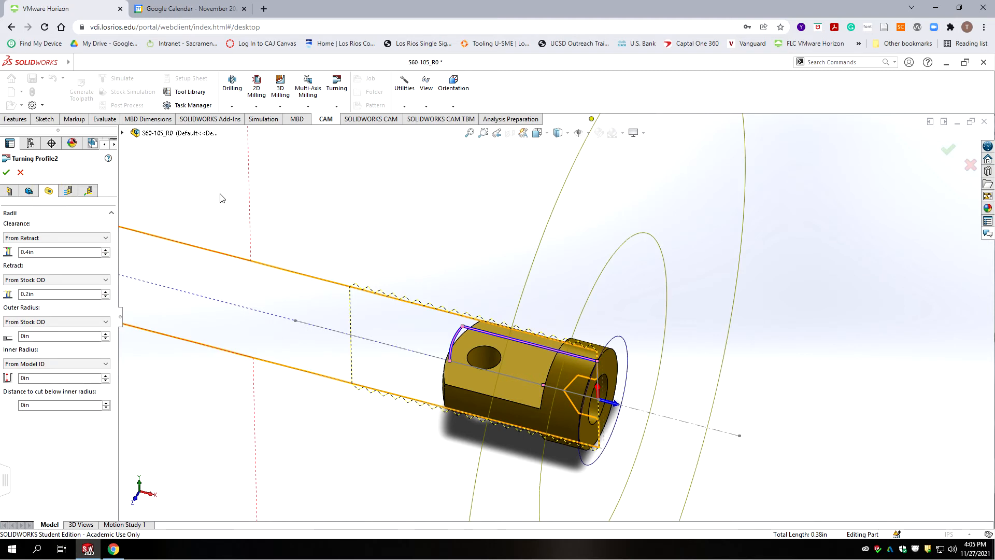
pyautogui.click(61, 279)
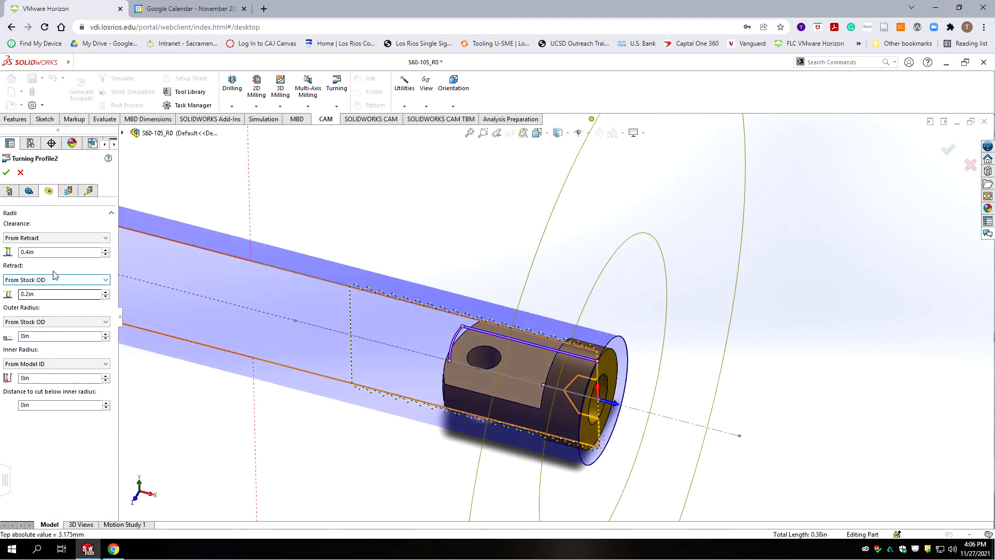
pyautogui.click(57, 364)
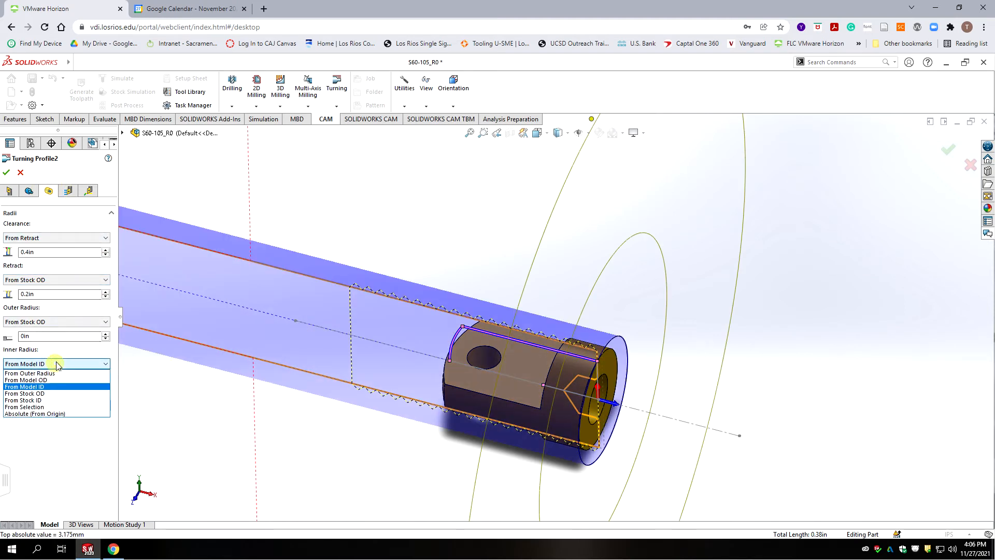
pyautogui.click(30, 380)
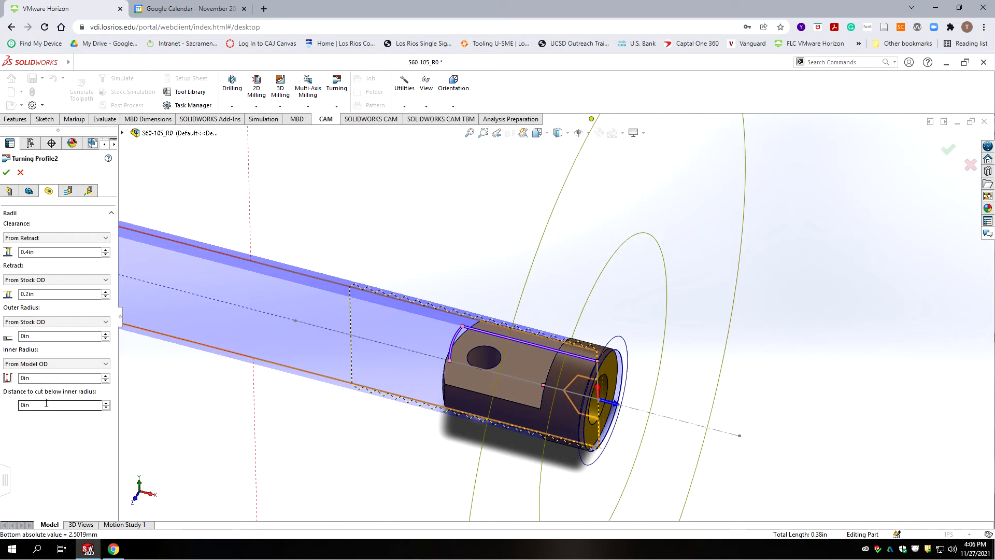
# Step: Set the turning profile's grooving option to Don't allow grooving
pyautogui.click(68, 191)
pyautogui.click(75, 253)
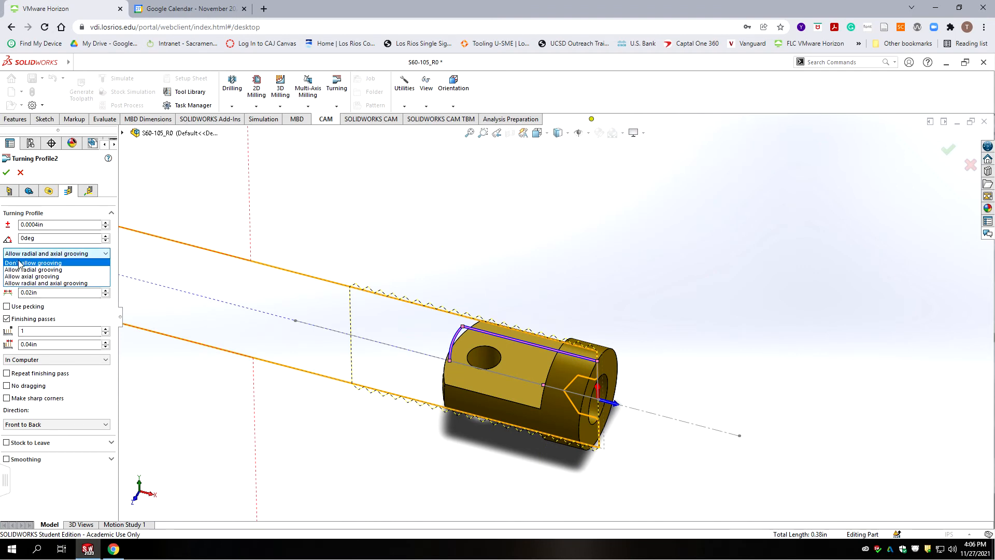
pyautogui.click(19, 263)
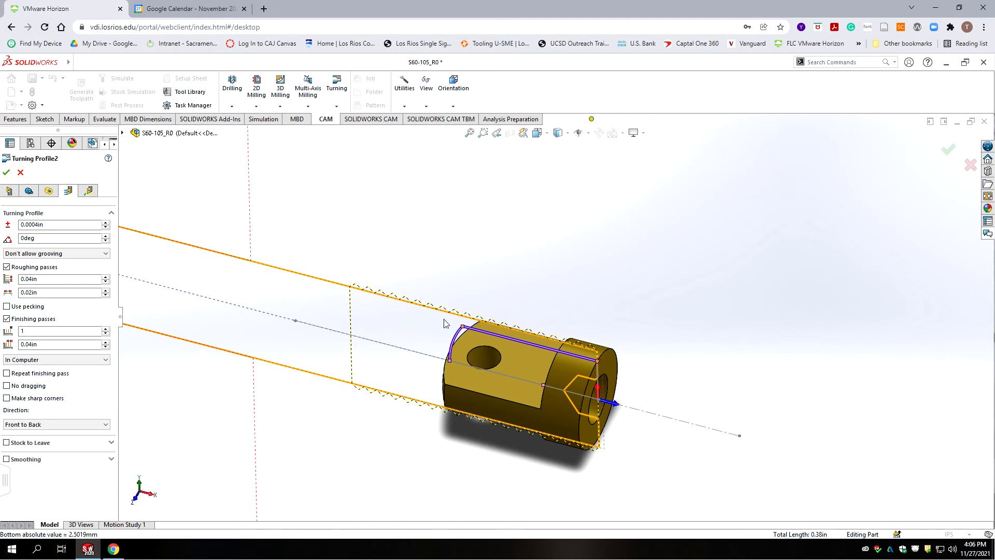
# Step: Set the finishing pass stepover to 0.01 in and the compensation type to Wear
pyautogui.click(51, 279)
pyautogui.doubleClick(52, 279)
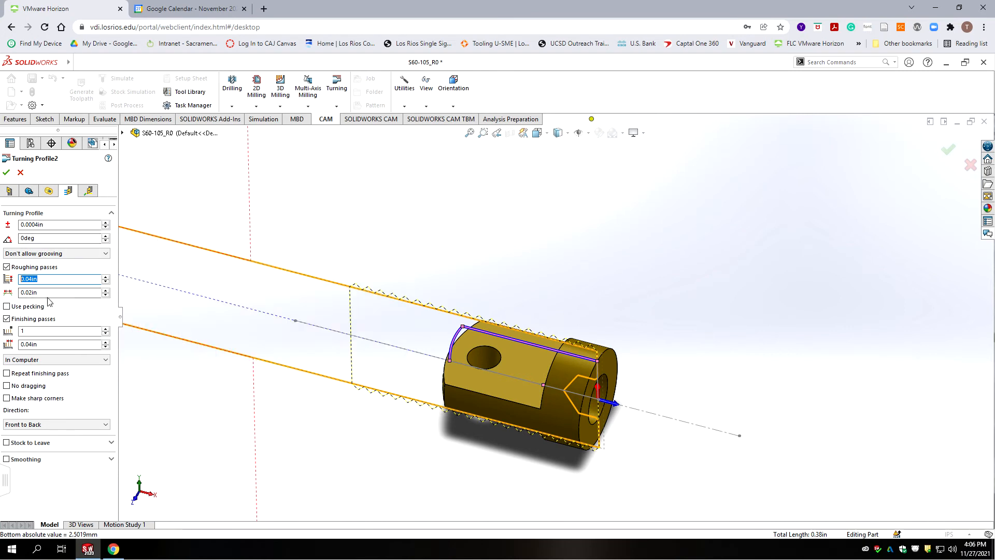
pyautogui.doubleClick(57, 344)
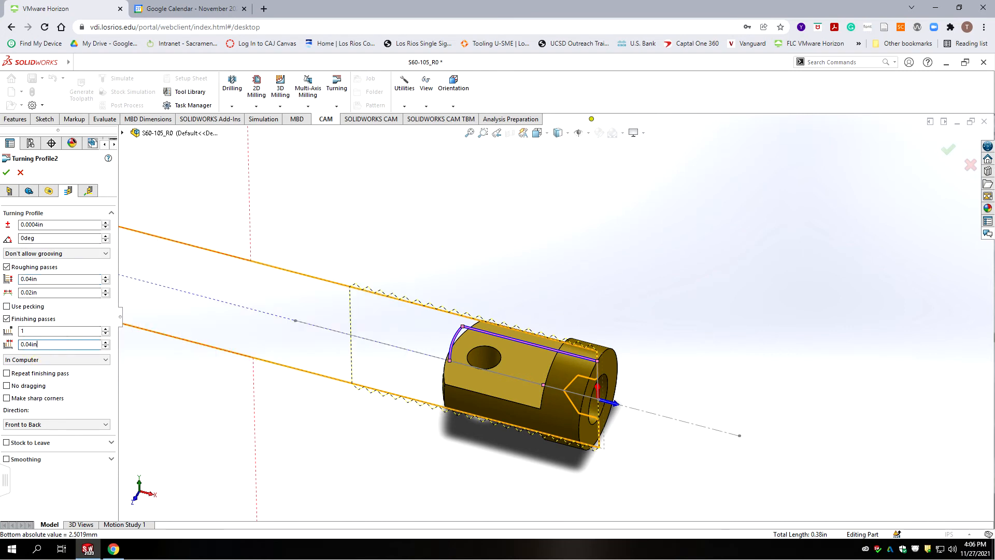
pyautogui.write('.01')
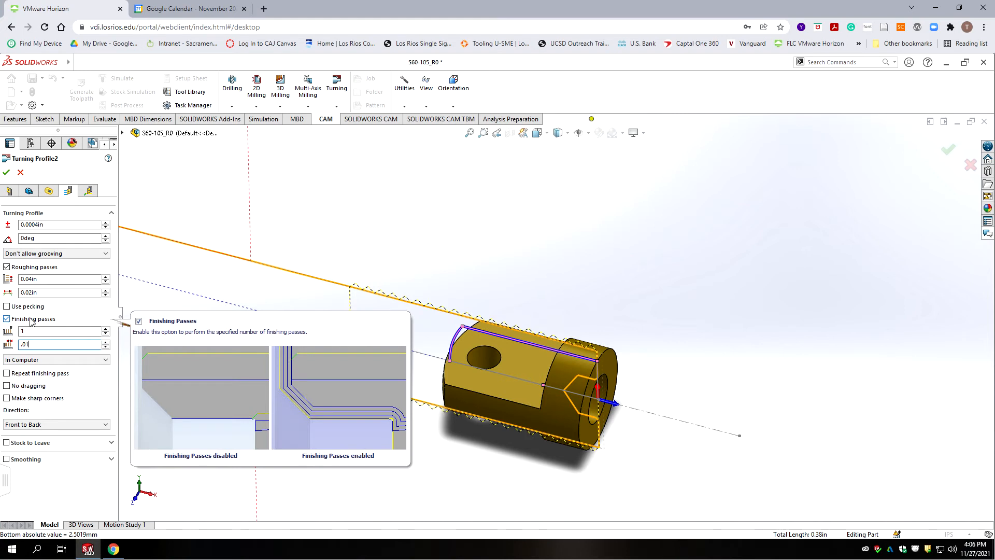
pyautogui.click(61, 359)
pyautogui.click(39, 382)
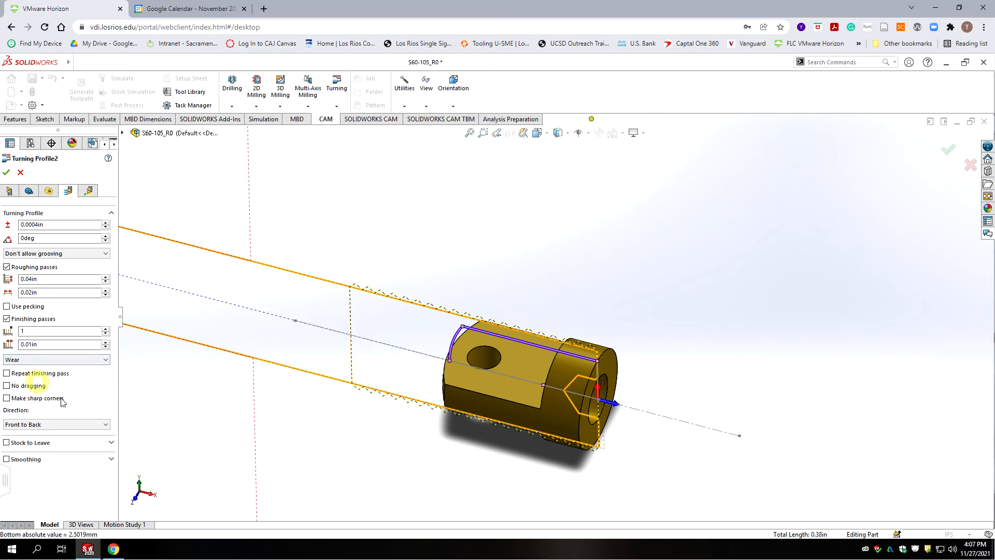
# Step: Make the lead-out independent of the lead-in, set the lead-in angle to 0° and lead-out angle to 90°, and accept the operation
pyautogui.click(89, 191)
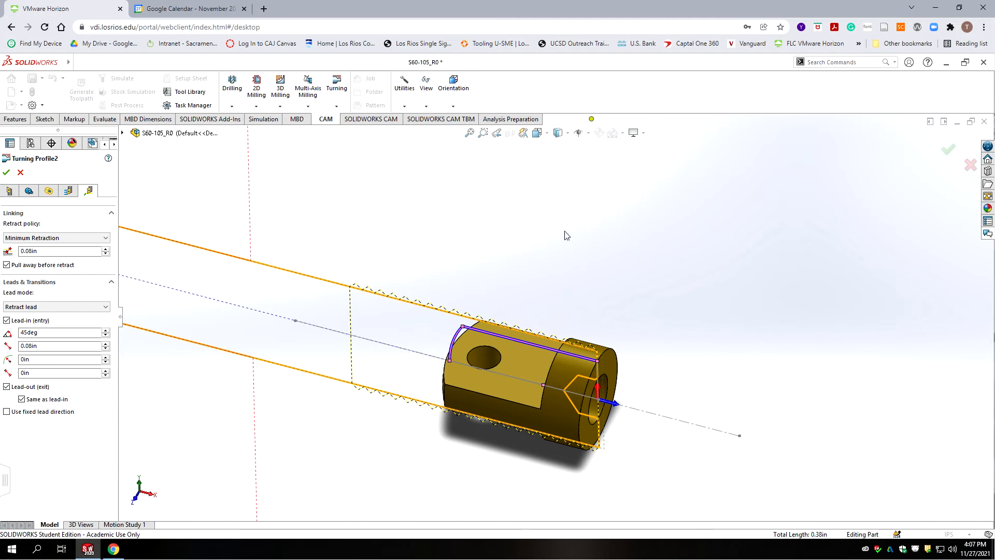
pyautogui.click(22, 398)
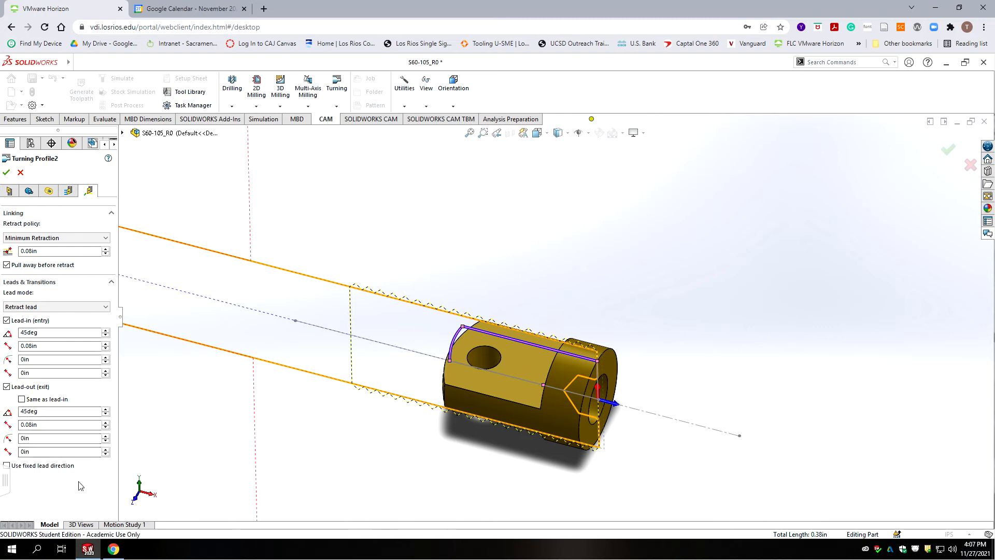
pyautogui.doubleClick(50, 333)
pyautogui.write('0')
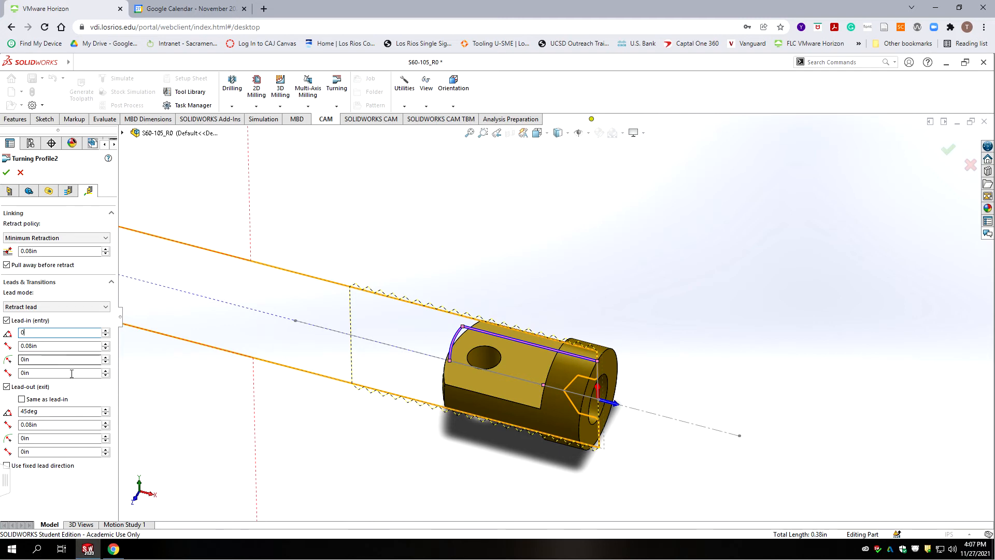
pyautogui.click(50, 411)
pyautogui.doubleClick(49, 412)
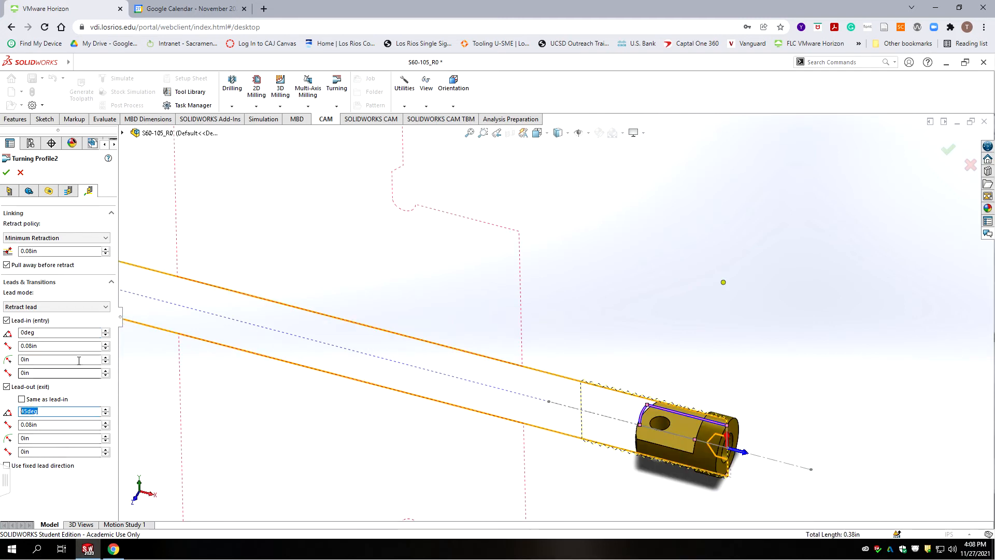
pyautogui.write('90')
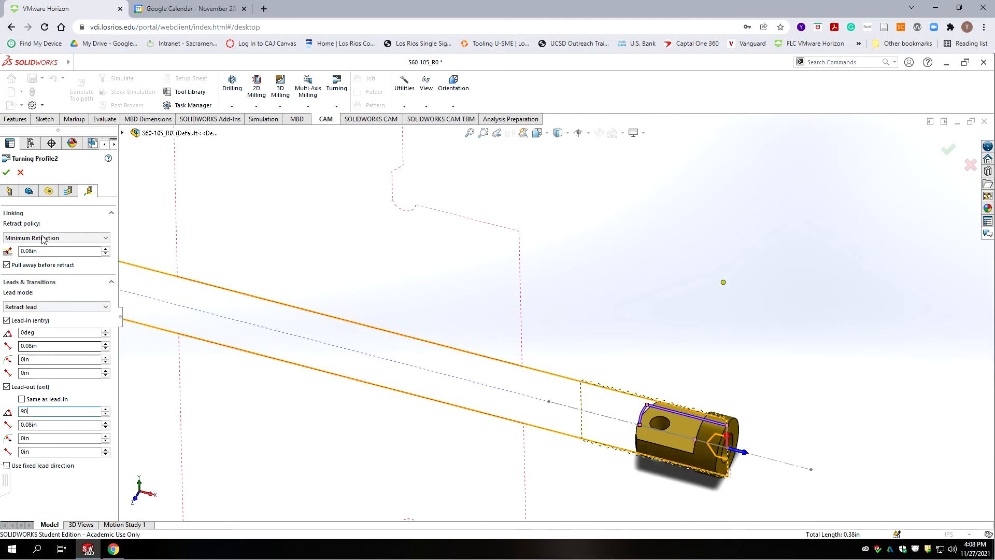
pyautogui.click(7, 172)
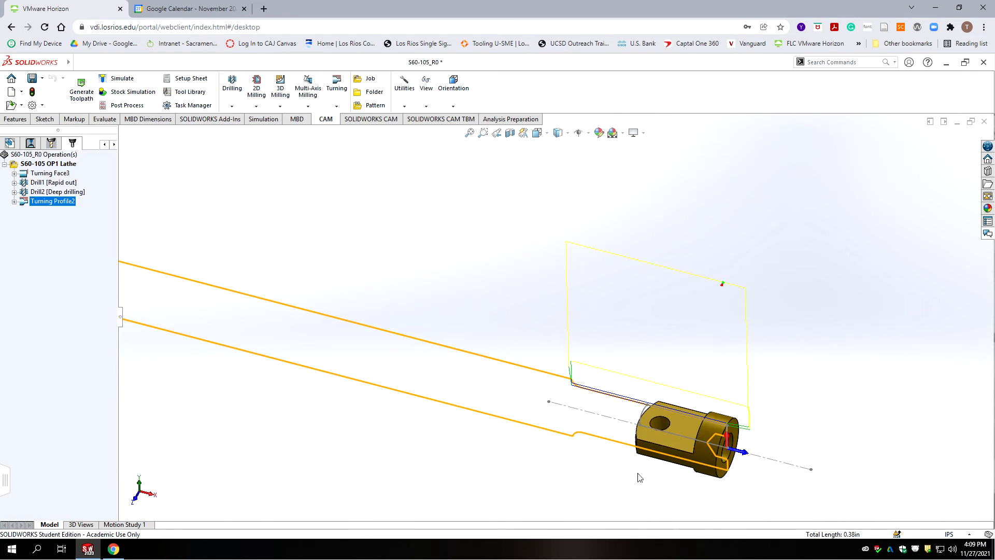
# Step: Add a Turning Part operation and assign it tool #1, the turning grooving .1575 W DGFH Neutral Grooving Blade
pyautogui.scroll(2, 749, 453)
pyautogui.scroll(-3, 749, 452)
pyautogui.scroll(-1, 646, 362)
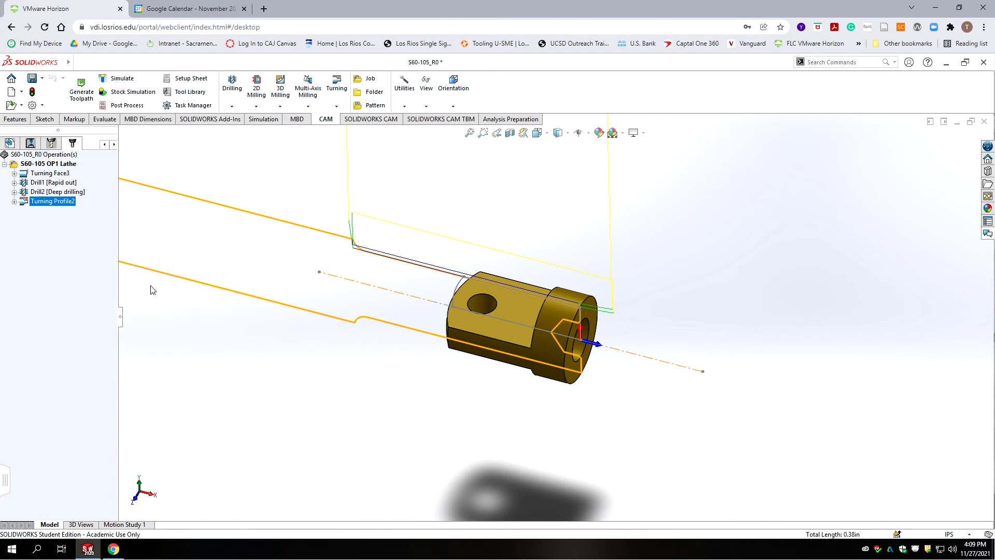
pyautogui.click(47, 283)
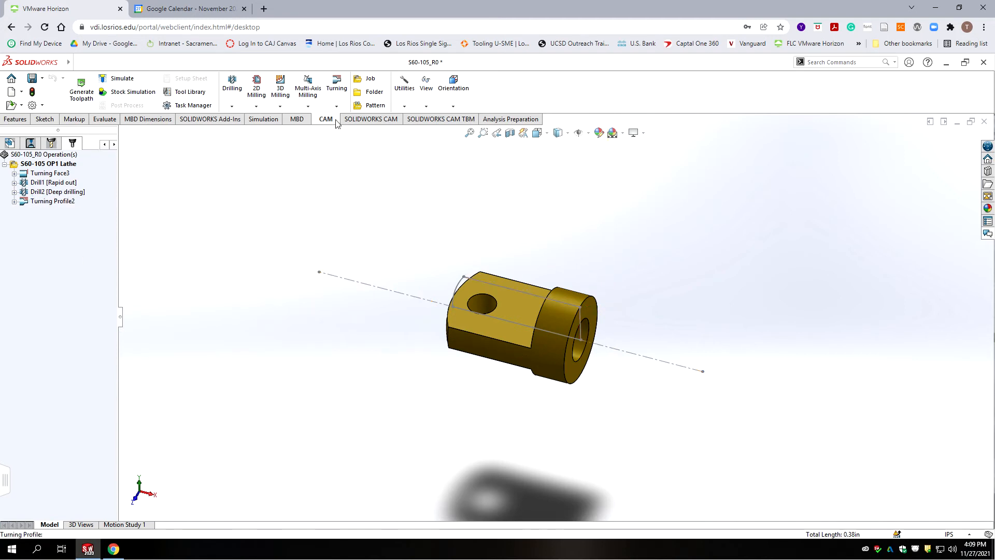
pyautogui.click(337, 95)
pyautogui.click(336, 94)
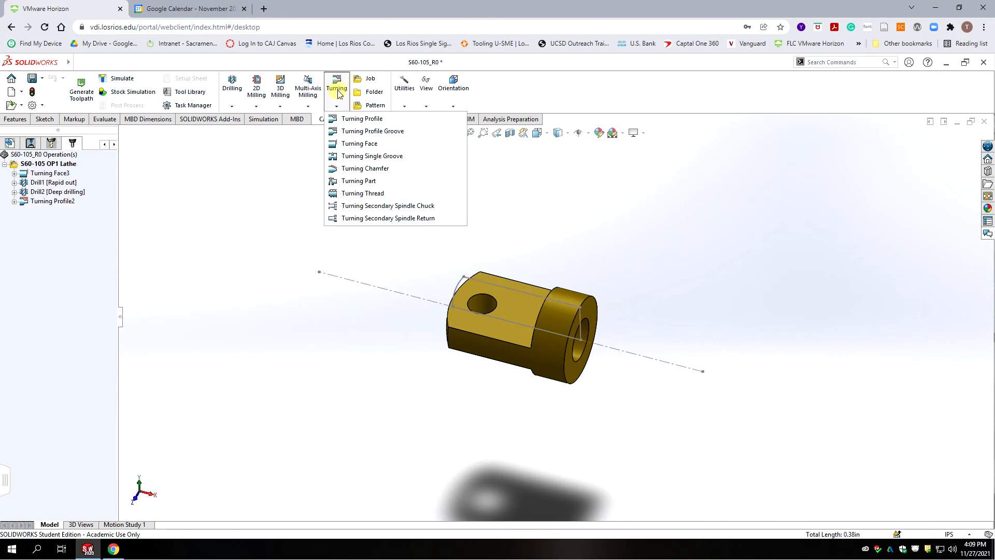
pyautogui.click(358, 180)
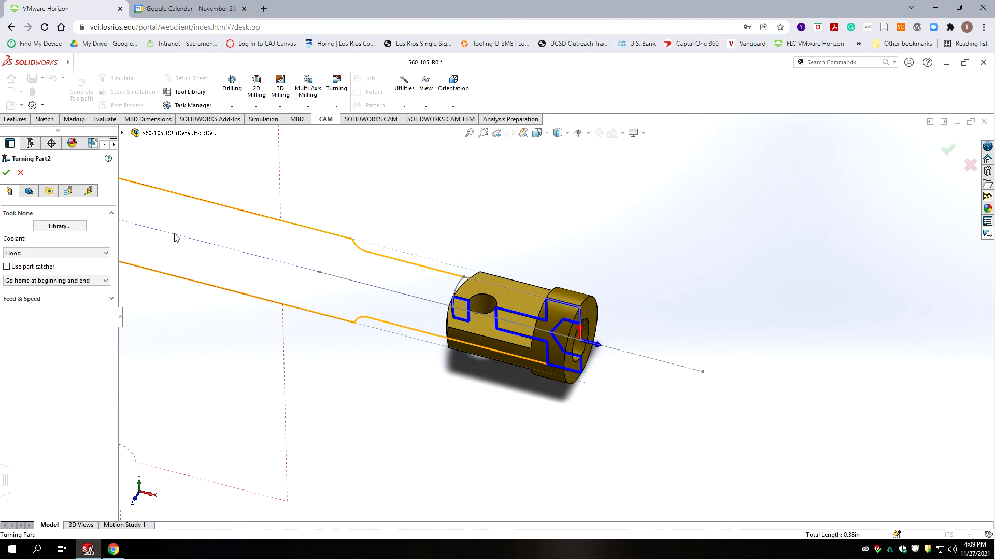
pyautogui.click(59, 226)
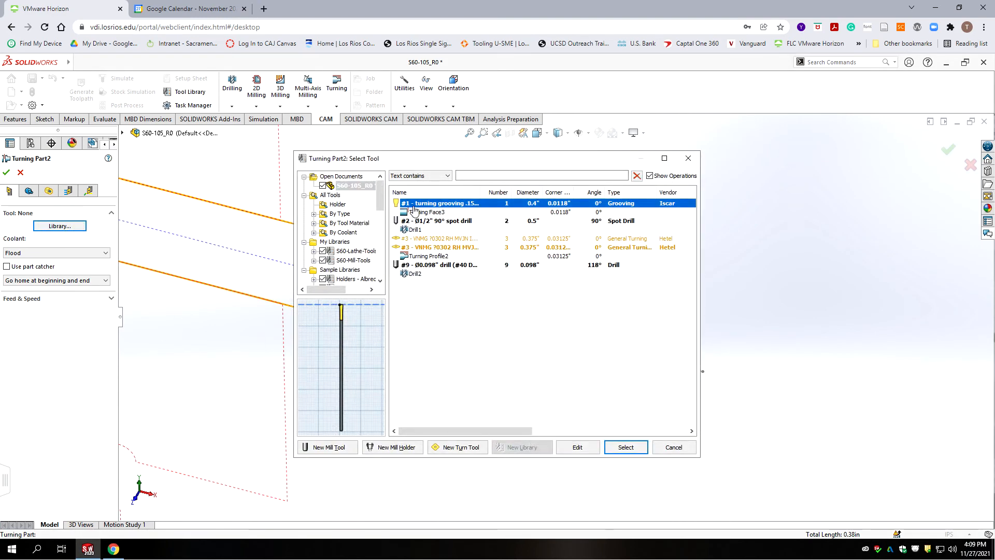
pyautogui.click(625, 447)
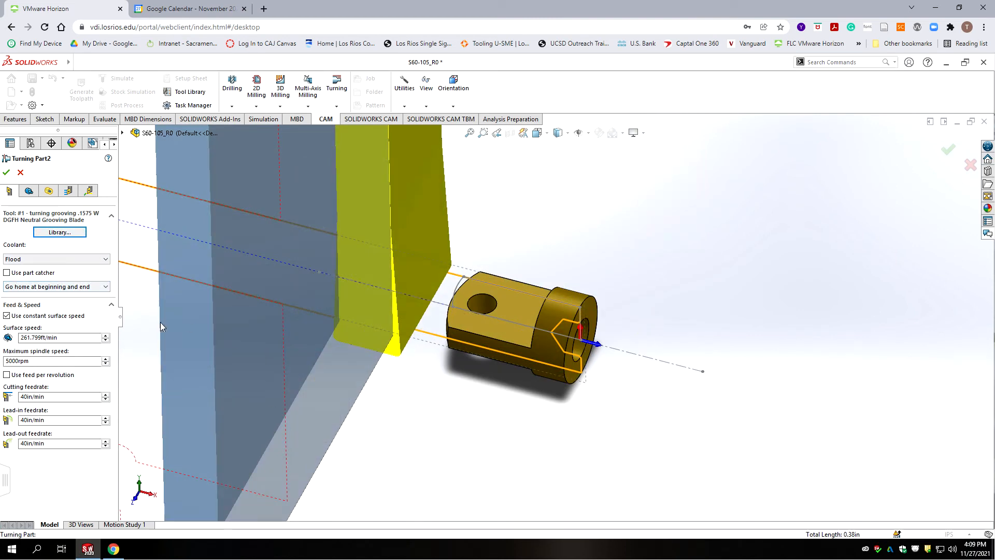
# Step: Set the parting operation's cutting, lead-in and lead-out feedrates to 20 in/min
pyautogui.click(27, 397)
pyautogui.write('20')
pyautogui.press('Tab')
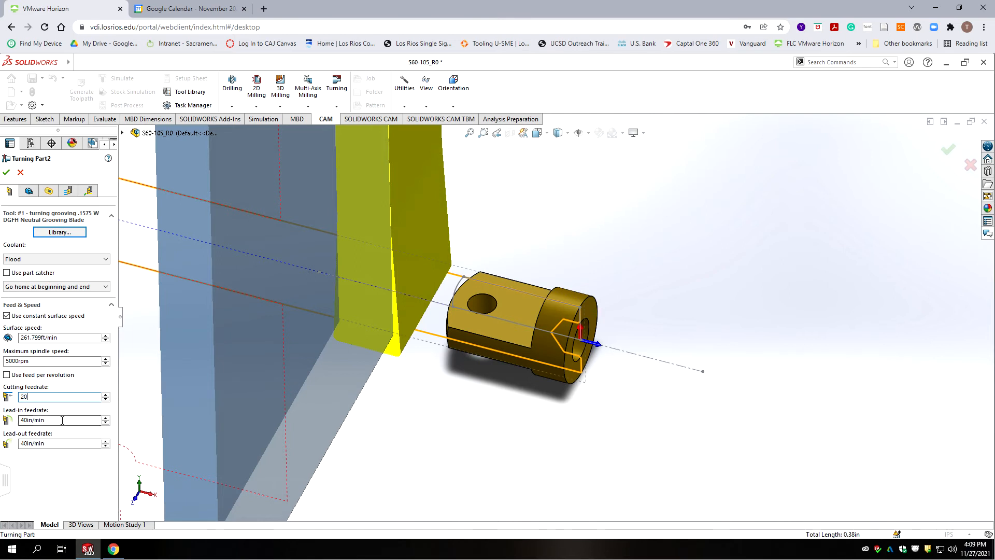
pyautogui.write('20')
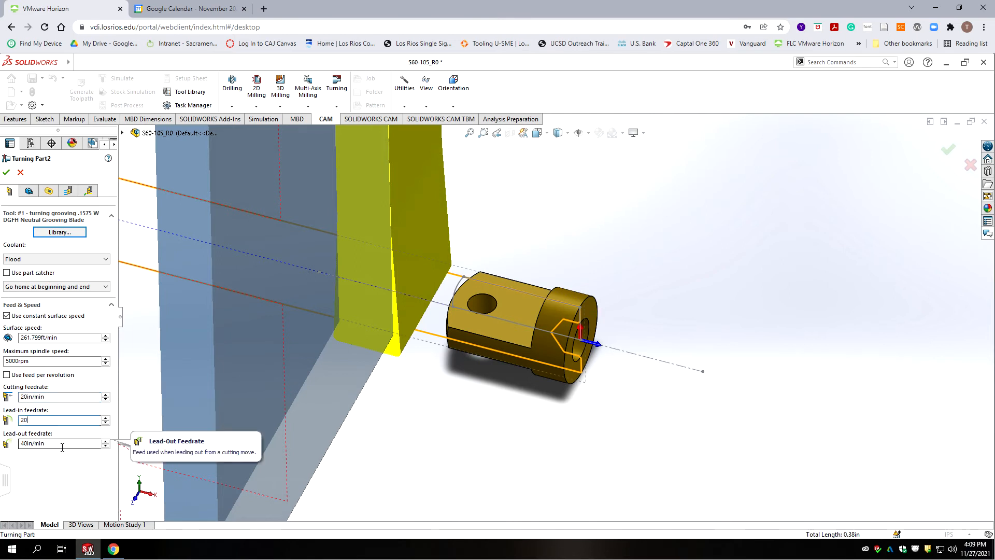
pyautogui.press('Tab')
pyautogui.write('20')
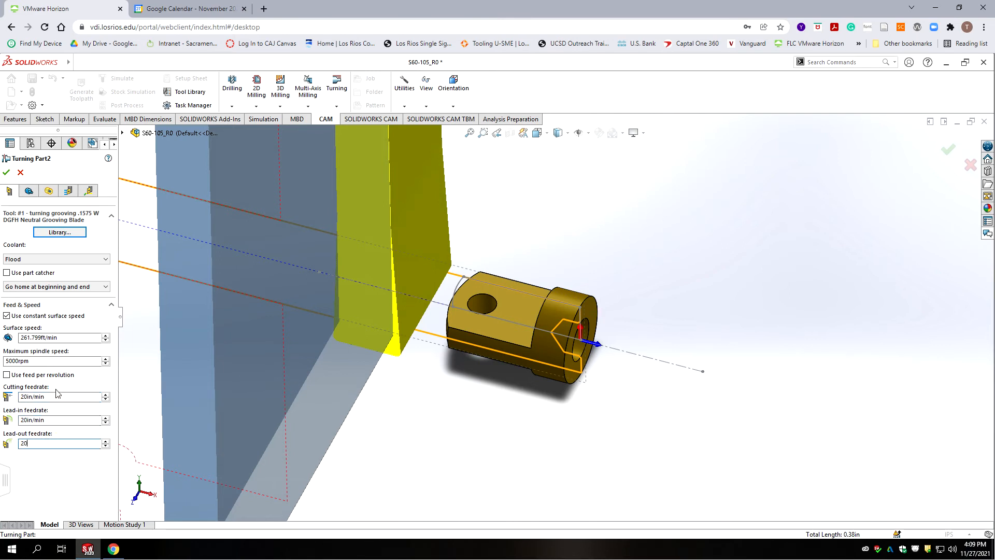
# Step: Reference the parting operation's retract and outer radius from Model OD, with a 0.01 in distance to cut below the inner radius
pyautogui.click(30, 191)
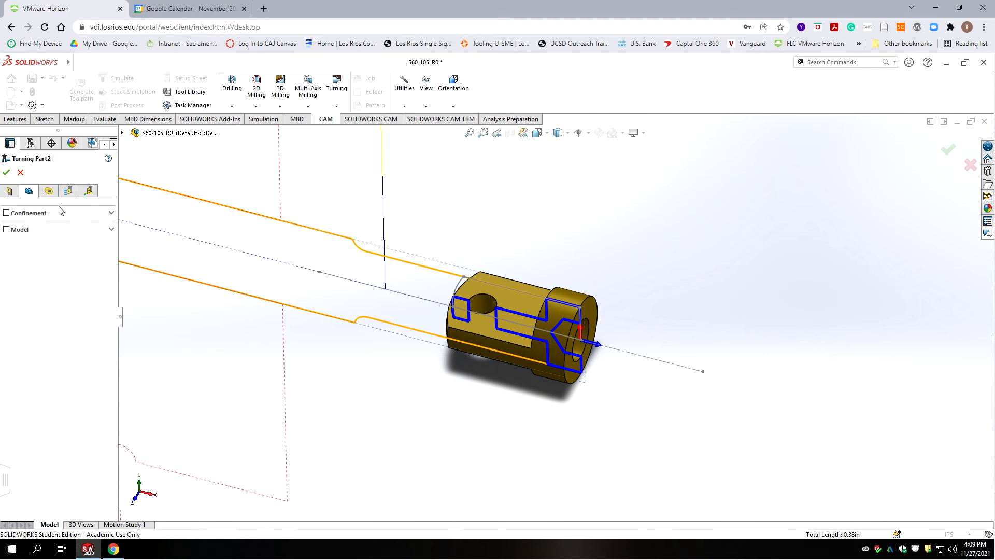
pyautogui.click(51, 192)
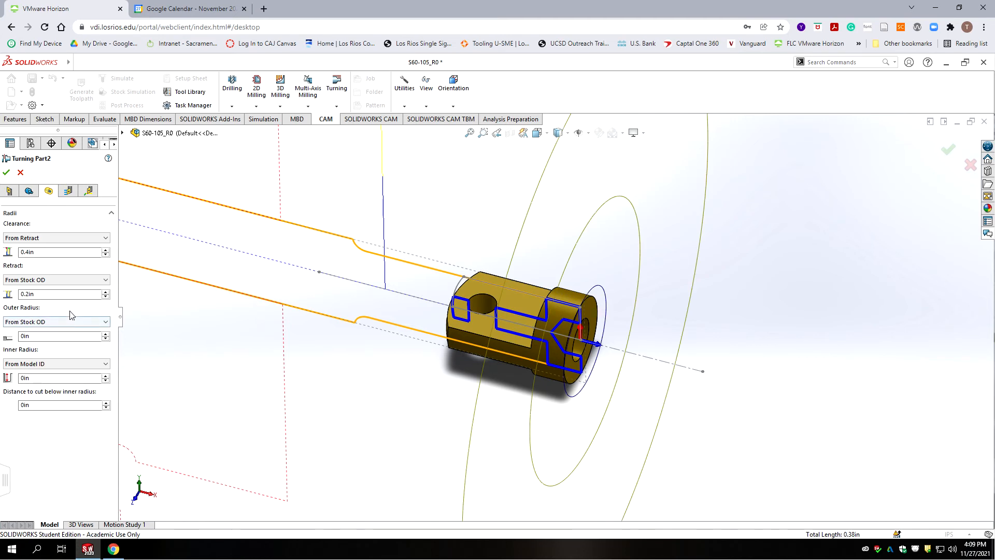
pyautogui.click(29, 279)
pyautogui.click(43, 280)
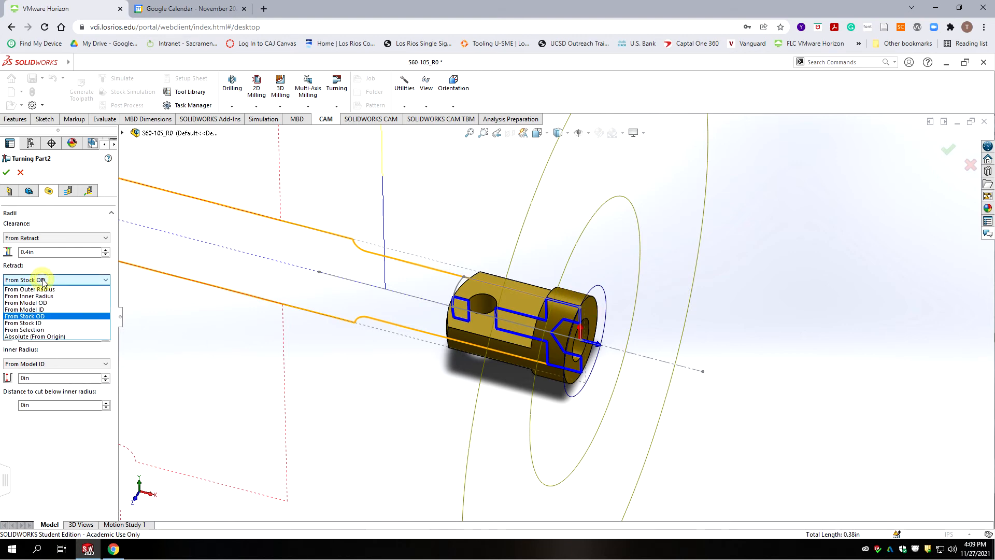
pyautogui.click(44, 298)
pyautogui.click(55, 321)
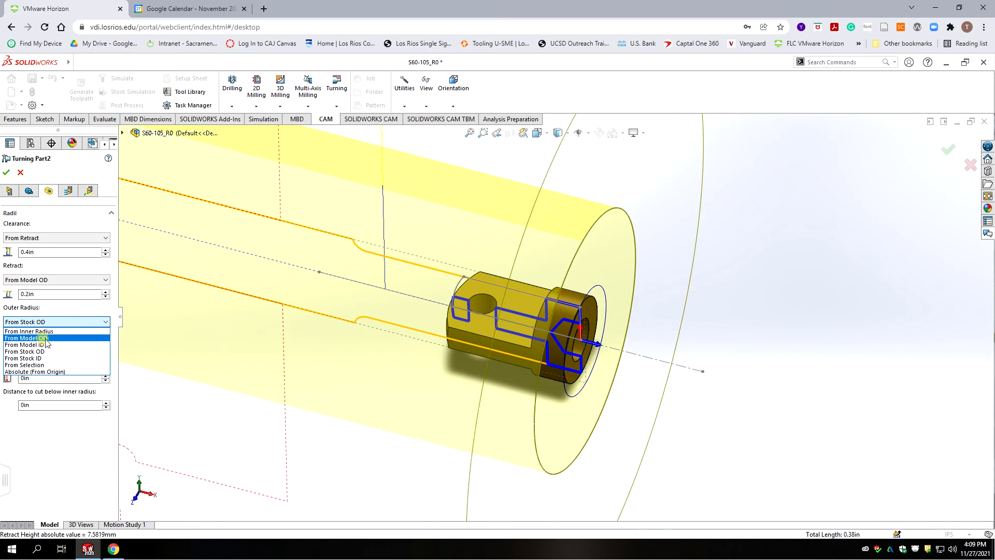
pyautogui.click(40, 338)
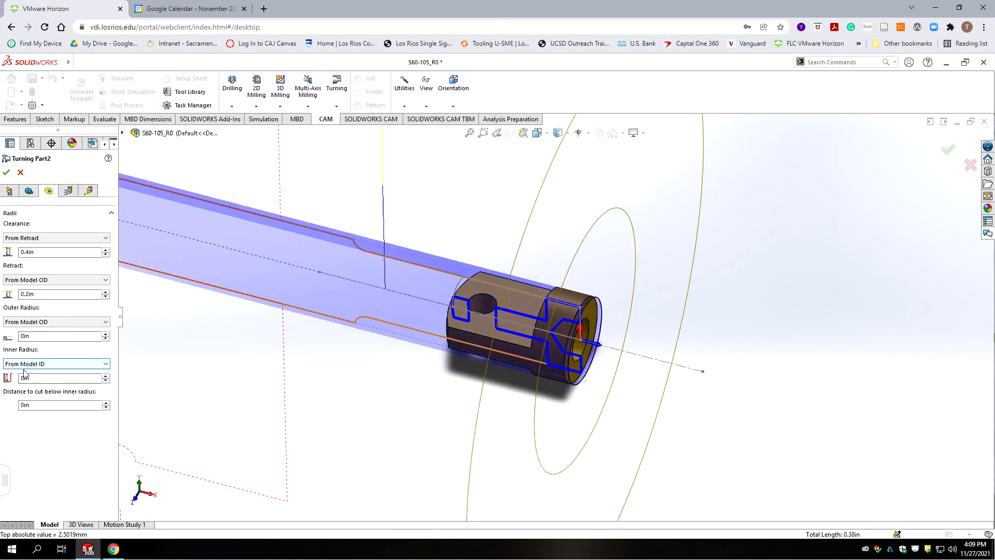
pyautogui.click(40, 405)
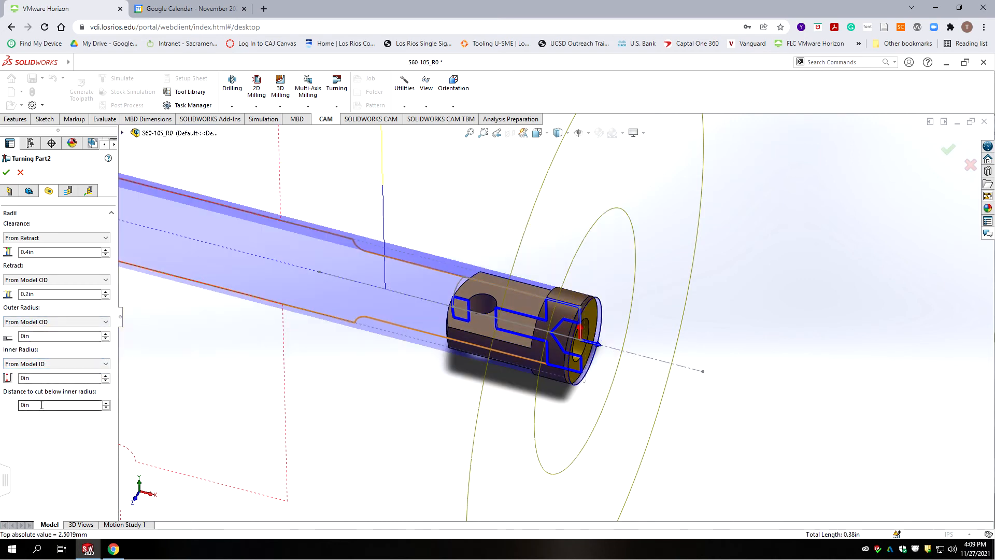
pyautogui.write('.01')
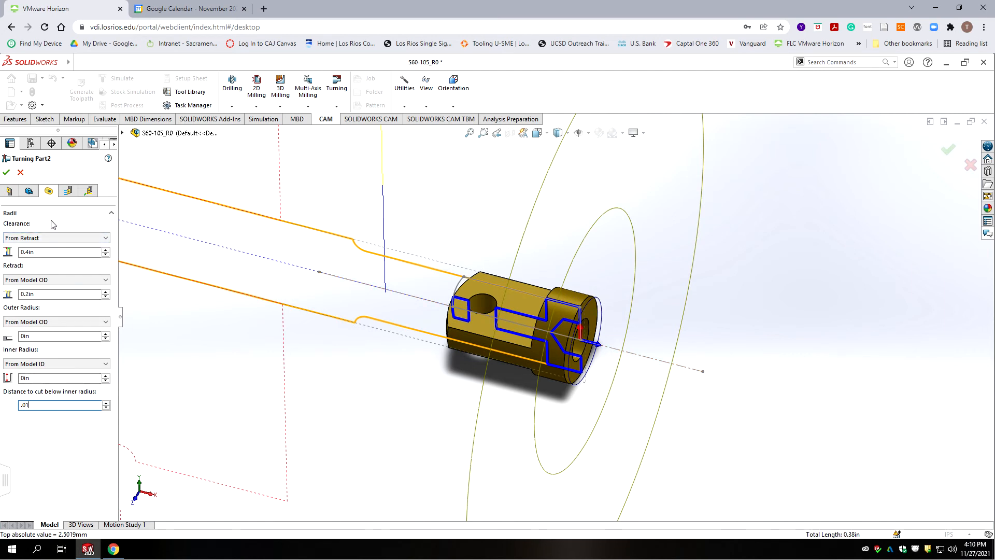
# Step: Set the parting operation's compensation type to Wear
pyautogui.click(68, 191)
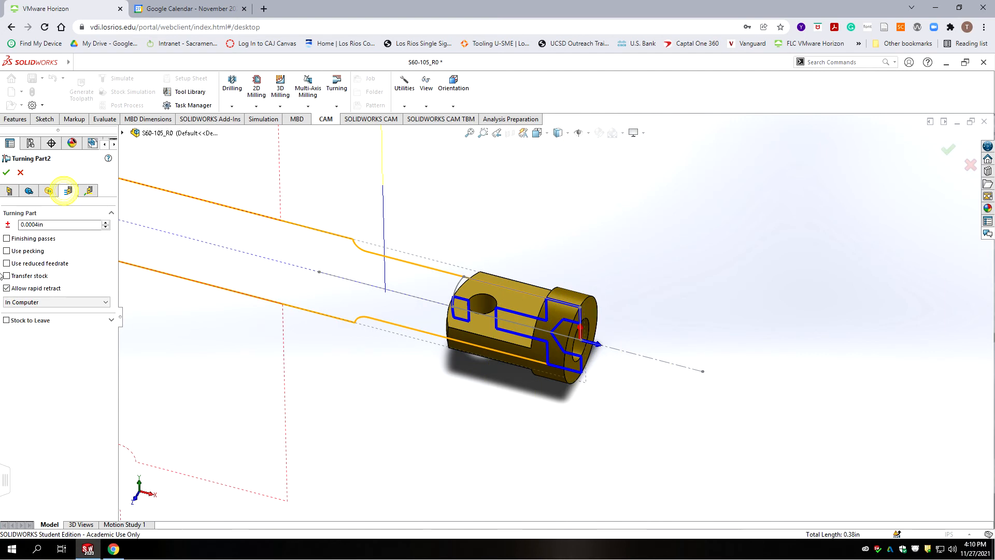
pyautogui.click(60, 302)
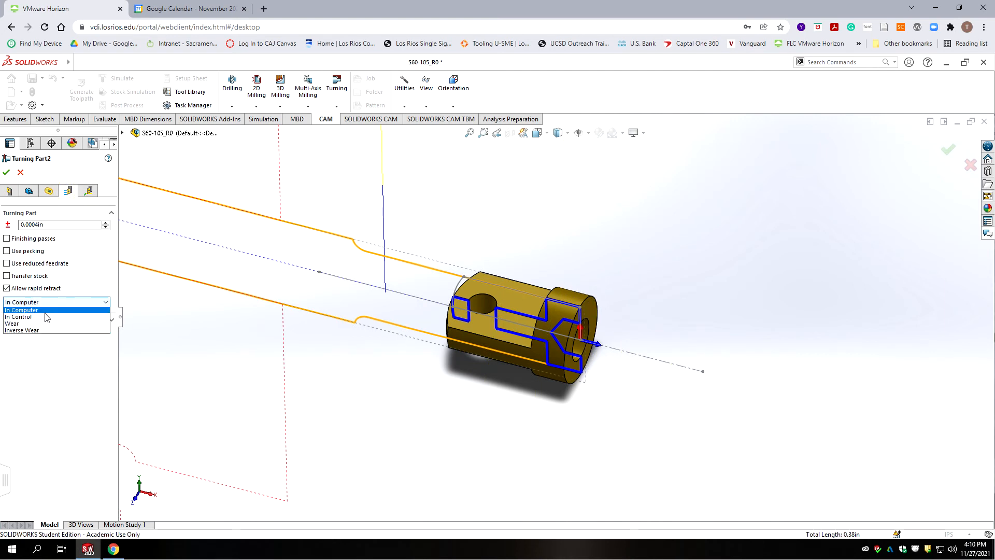
pyautogui.click(14, 325)
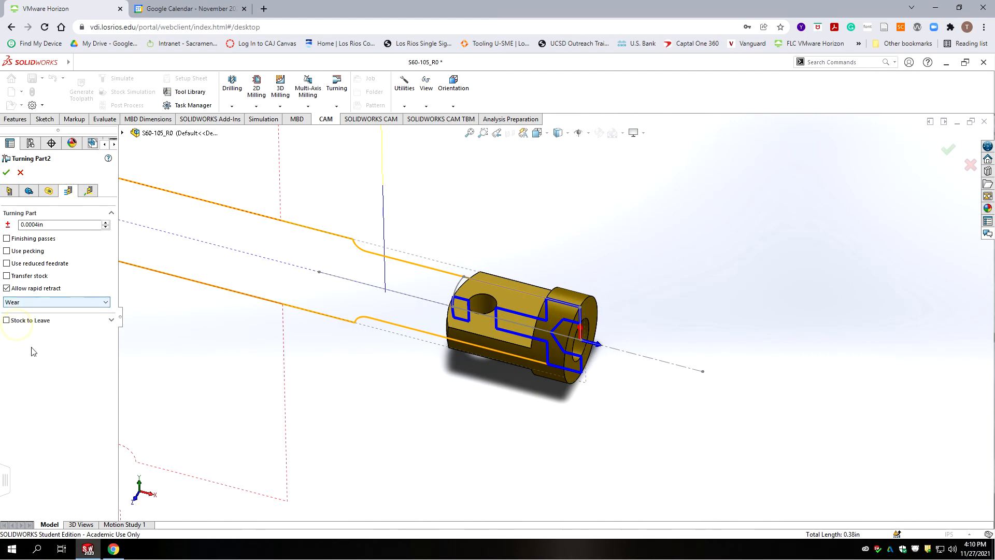
# Step: Enable Stock to Leave at 0.02 in for the parting operation, accept it with full retraction, and save the part
pyautogui.click(7, 321)
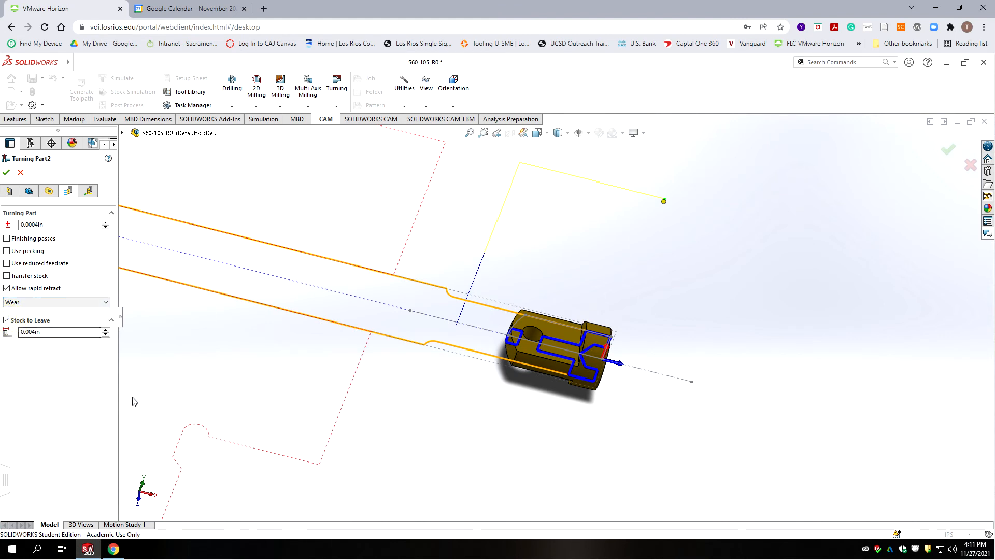
pyautogui.doubleClick(60, 331)
pyautogui.write('.02')
pyautogui.click(88, 190)
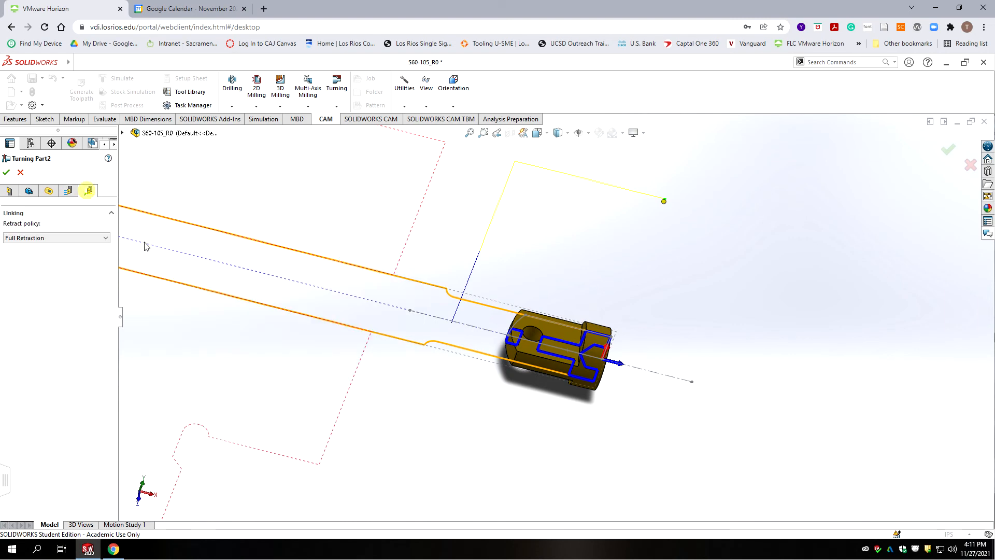
pyautogui.click(7, 173)
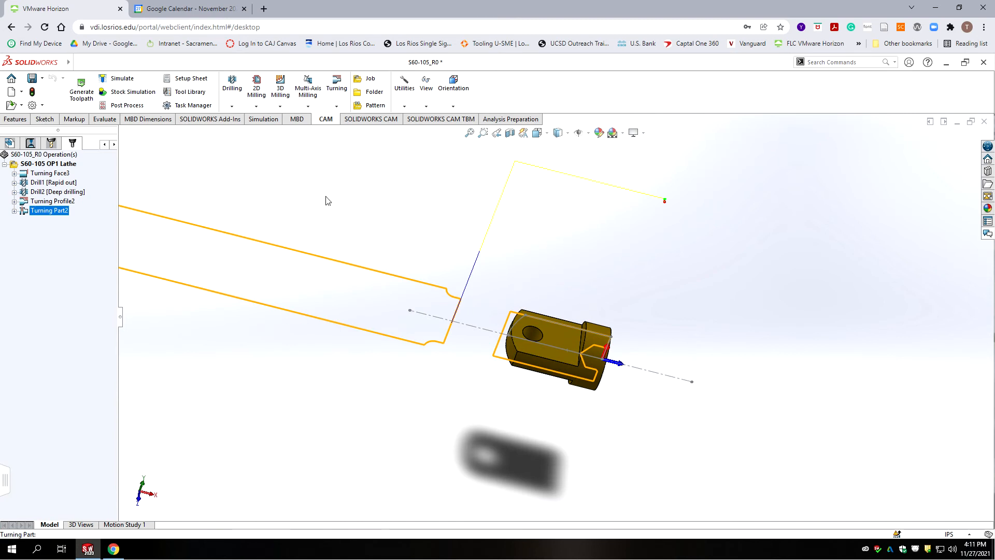
pyautogui.click(31, 78)
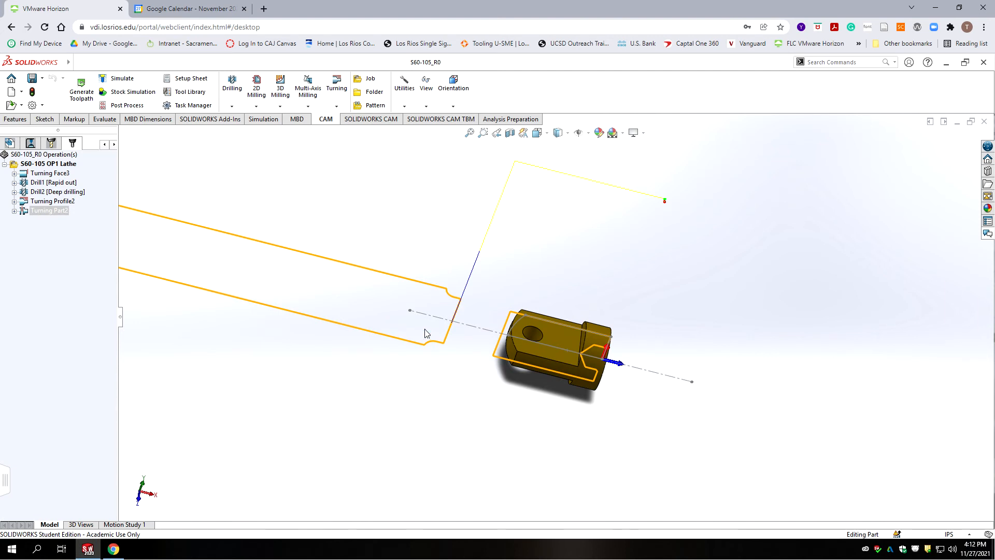
# Step: Examine the parting toolpath and its clearance from the back end of the part from several angles
pyautogui.moveTo(453, 326); pyautogui.dragTo(585, 298, button='middle')
pyautogui.scroll(5, 609, 300)
pyautogui.scroll(3, 629, 292)
pyautogui.scroll(-5, 585, 297)
pyautogui.scroll(-6, 560, 385)
pyautogui.moveTo(440, 382); pyautogui.dragTo(535, 471, button='middle')
pyautogui.moveTo(577, 329); pyautogui.dragTo(559, 424, button='middle')
pyautogui.scroll(-6, 546, 340)
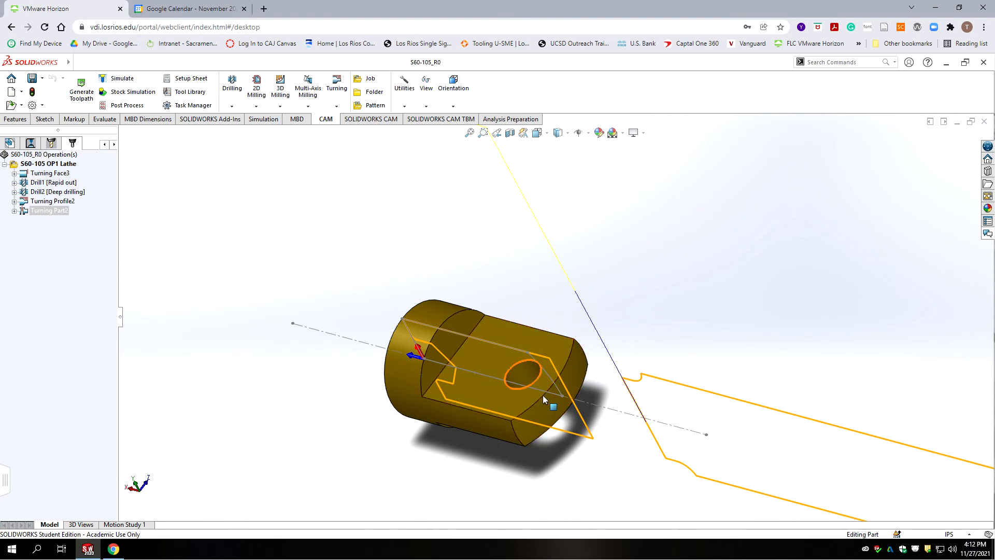
pyautogui.moveTo(598, 400); pyautogui.dragTo(648, 422, button='middle')
pyautogui.scroll(2, 584, 392)
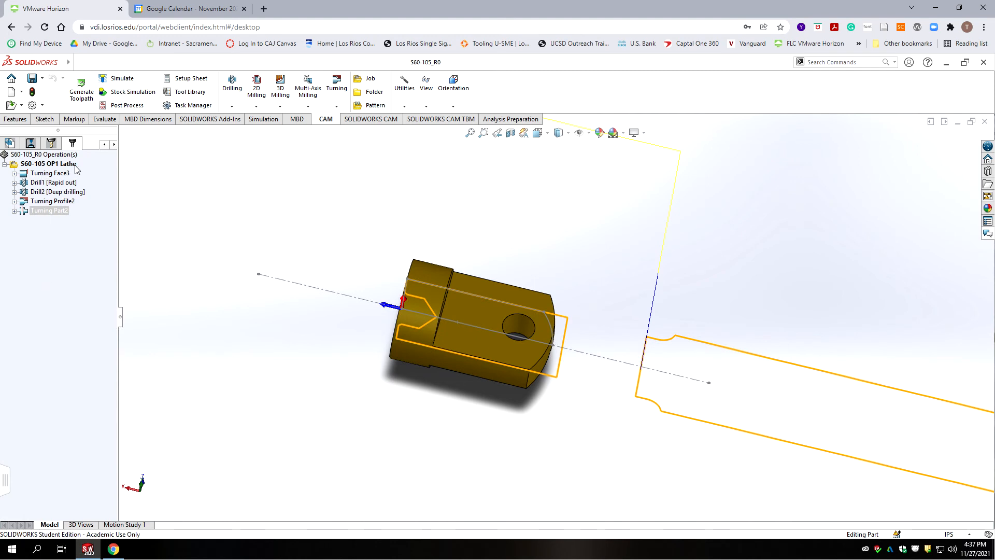
# Step: Create a milling job with the comment "S60-105 OP2 Mill" and cylindrical stock based on the part's outer cylindrical face
pyautogui.click(369, 78)
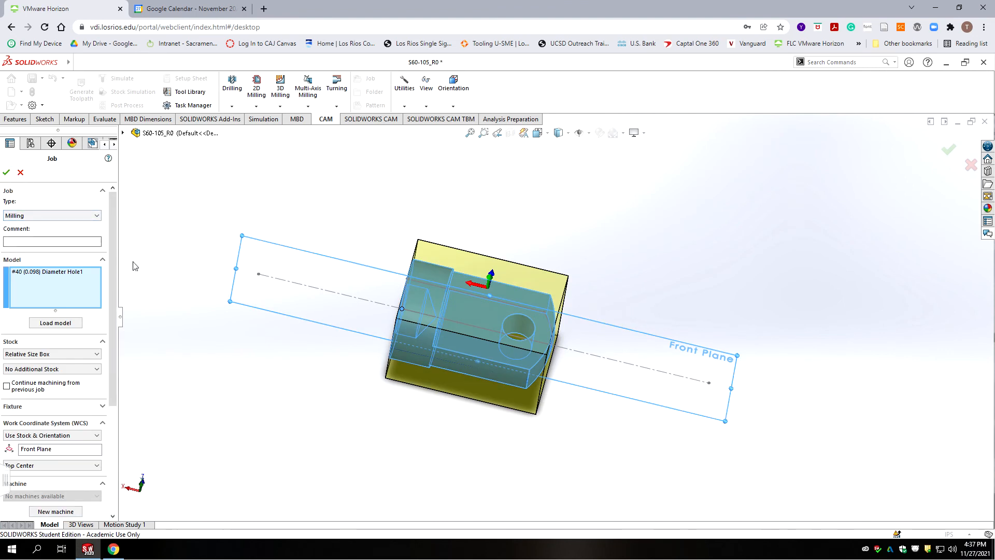
pyautogui.click(58, 242)
pyautogui.scroll(-3, 63, 342)
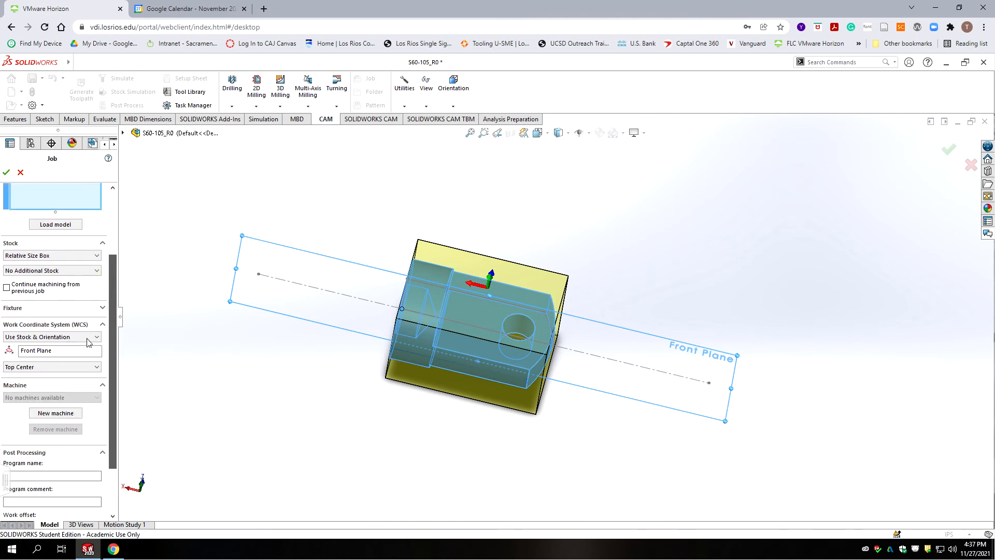
pyautogui.click(61, 257)
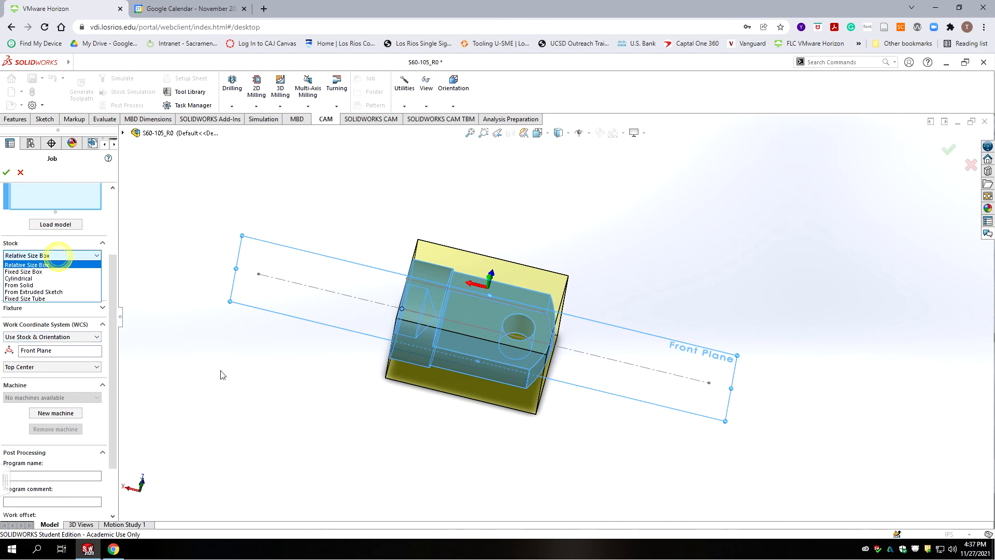
pyautogui.click(29, 279)
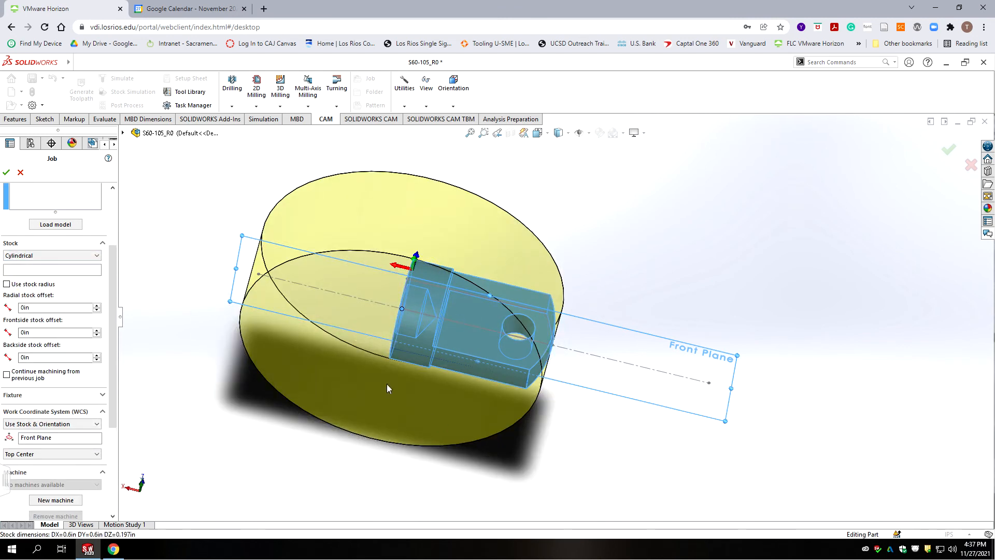
pyautogui.click(96, 269)
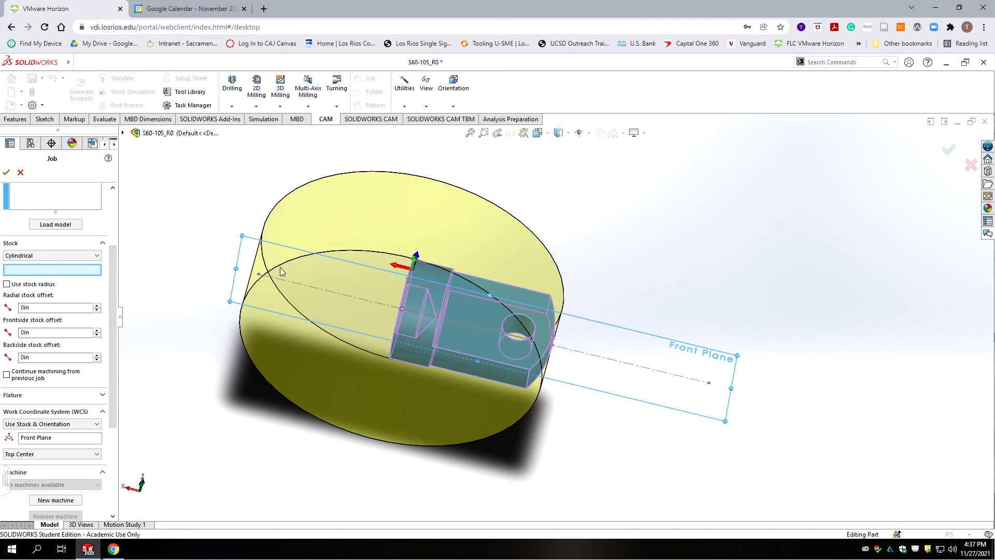
pyautogui.click(427, 269)
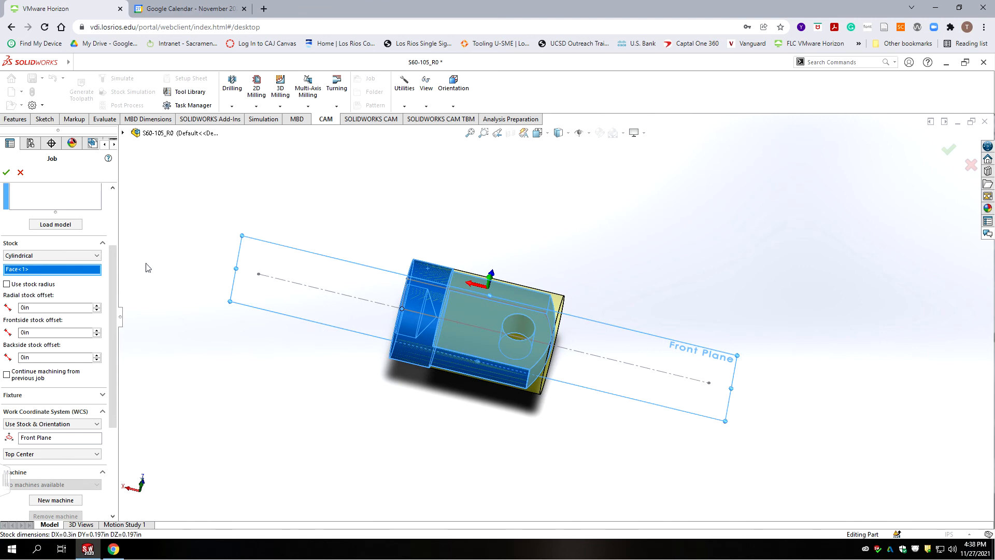
# Step: Define the work coordinate system using Z-axis and X-axis, with the part's milled flat face as the Z-axis reference
pyautogui.moveTo(113, 256); pyautogui.dragTo(94, 338)
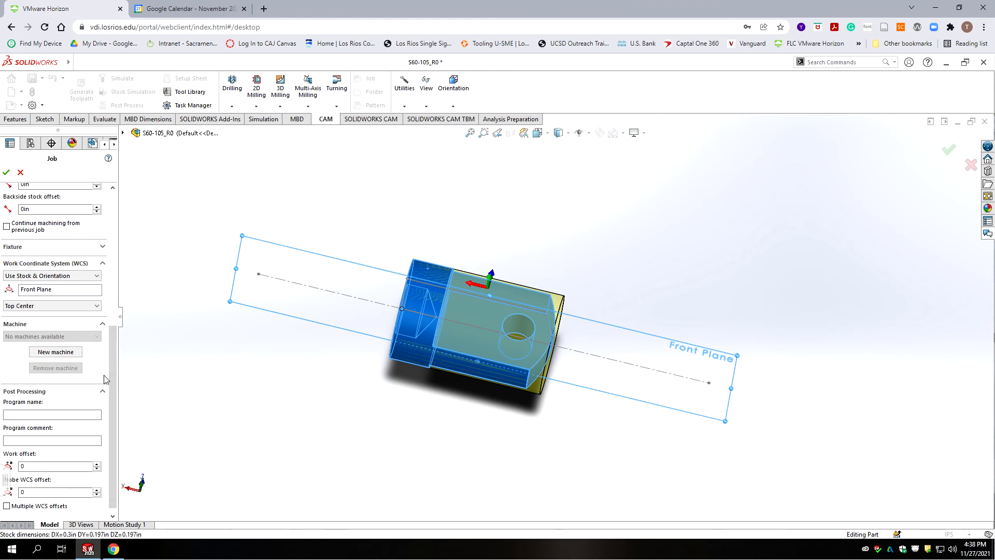
pyautogui.click(63, 276)
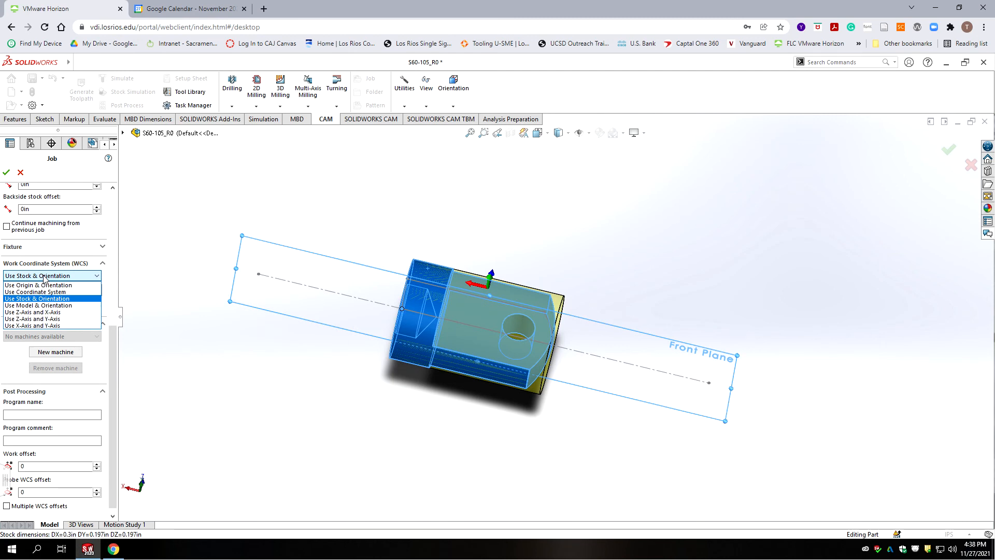
pyautogui.click(63, 312)
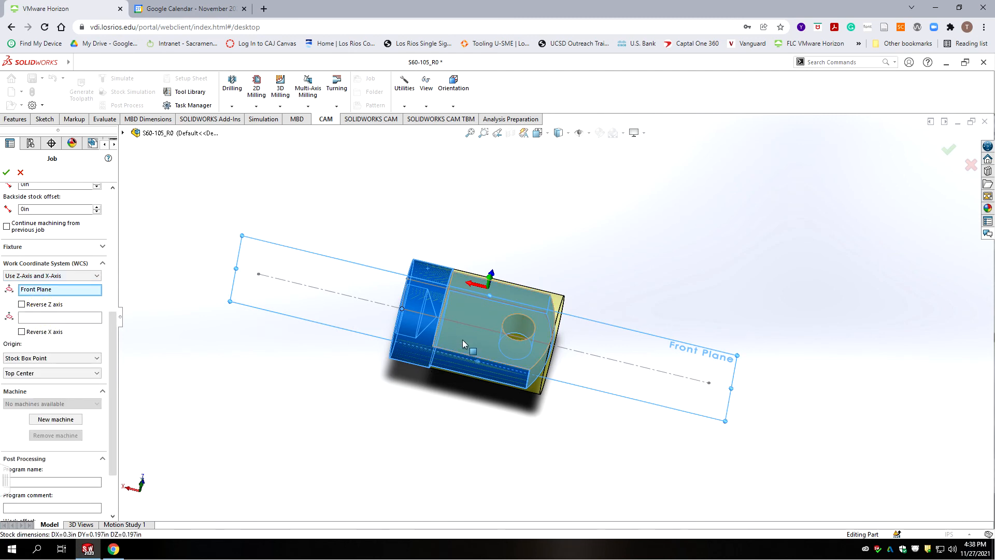
pyautogui.click(444, 357)
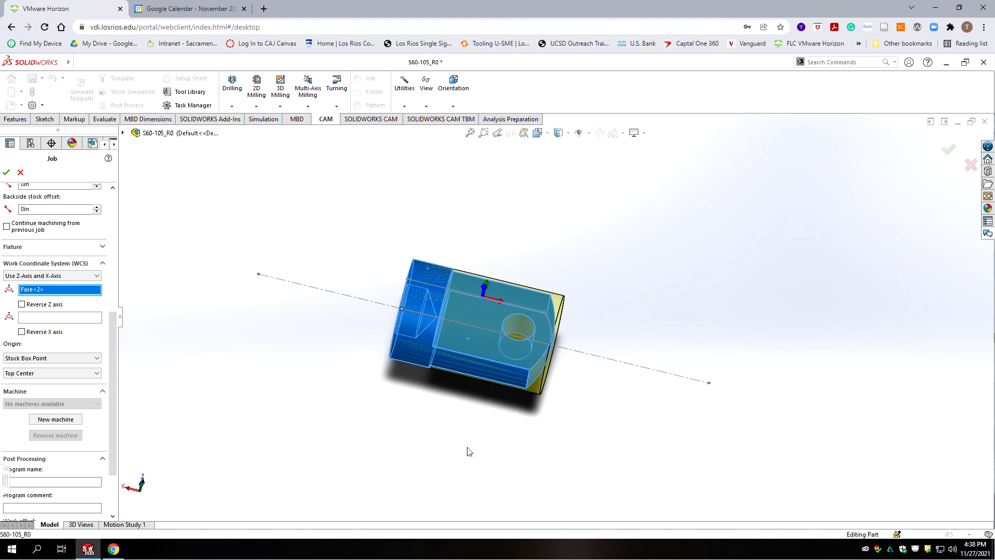
# Step: Place the work coordinate system origin at the stock box point Middle Side 4, at the center of the drilled end
pyautogui.moveTo(505, 460); pyautogui.dragTo(424, 362, button='middle')
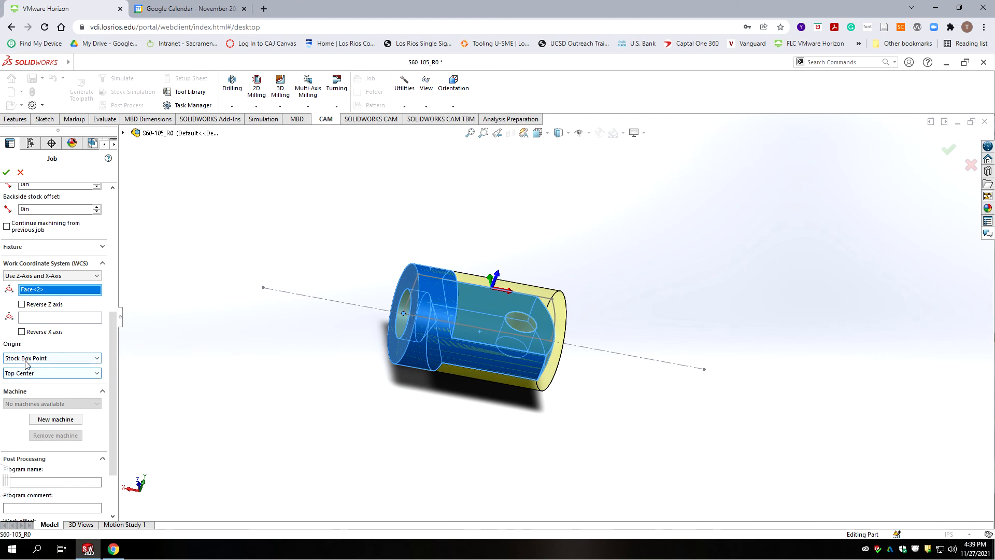
pyautogui.click(53, 373)
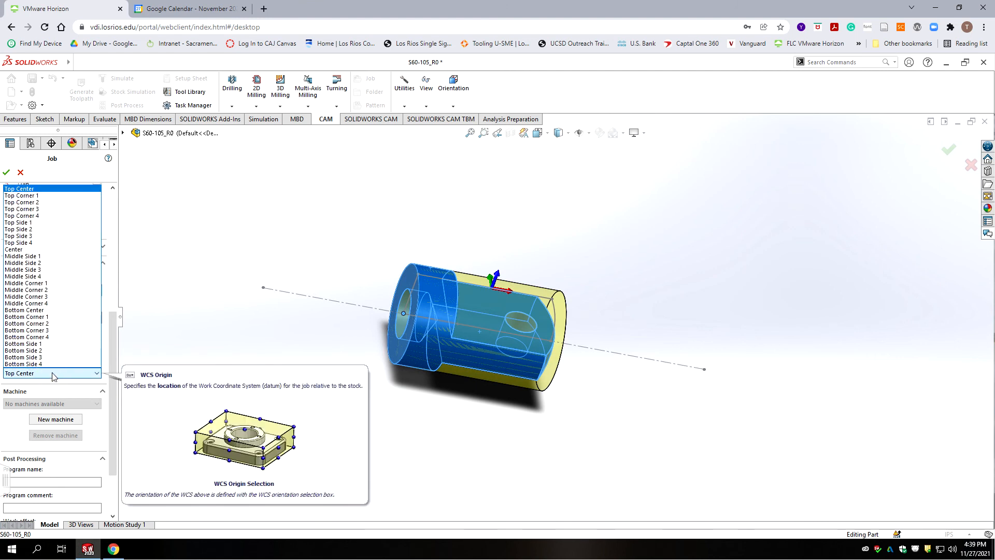
pyautogui.click(22, 277)
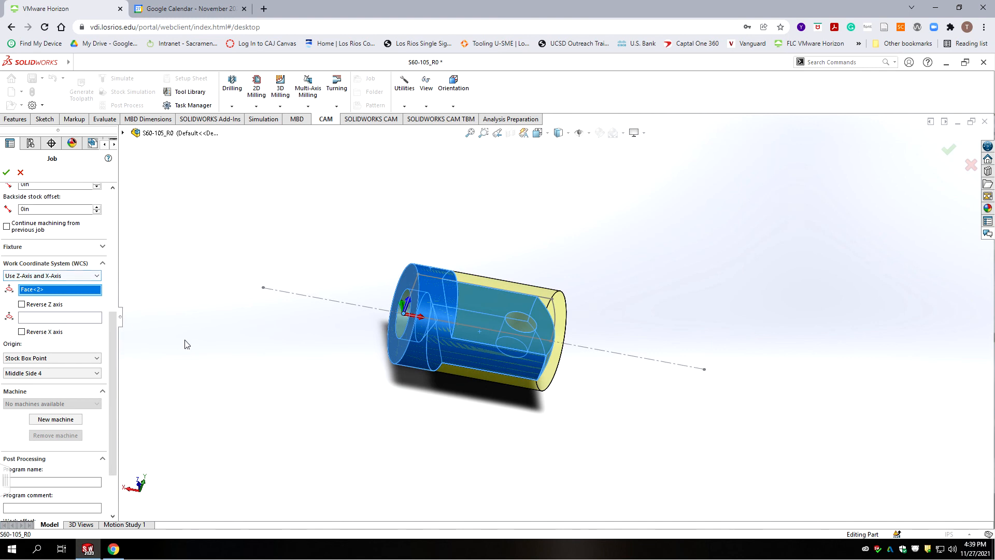
pyautogui.click(57, 373)
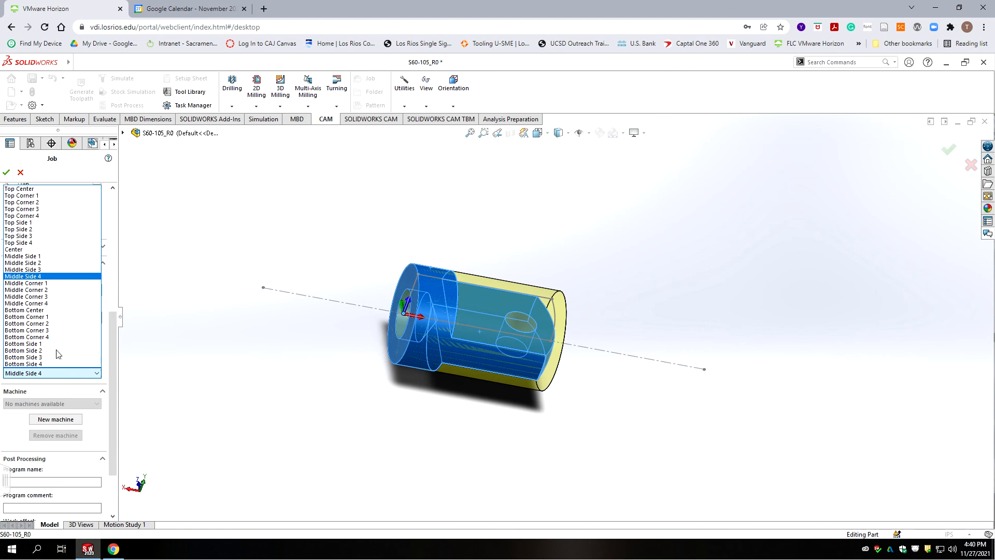
pyautogui.click(35, 277)
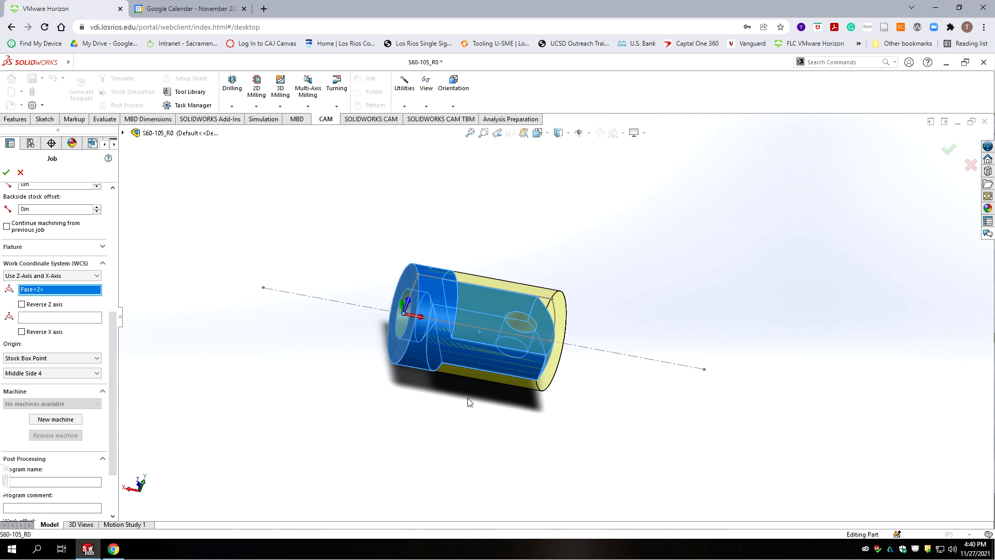
pyautogui.scroll(2, 454, 413)
pyautogui.scroll(-5, 513, 306)
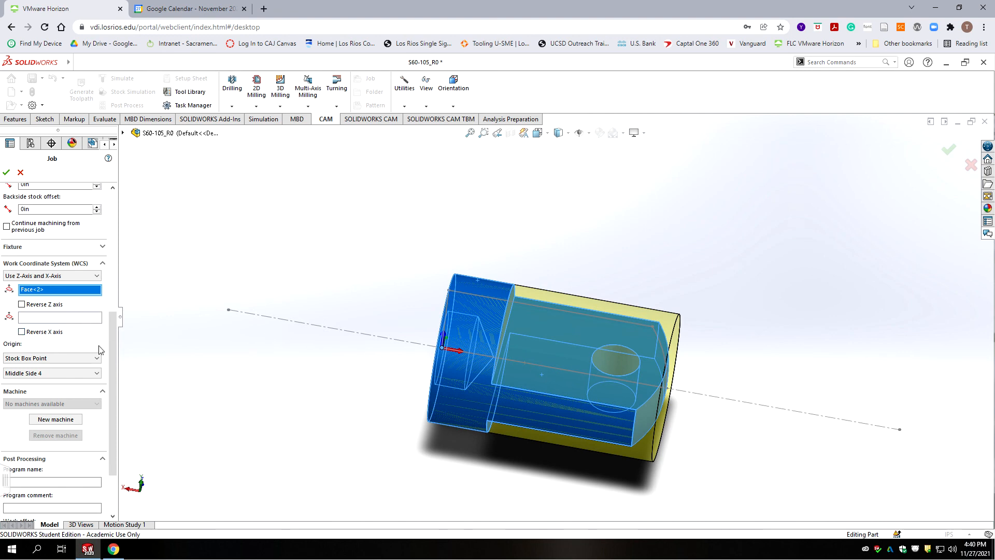
# Step: Make the milling job continue machining from the previous job
pyautogui.scroll(5, 110, 326)
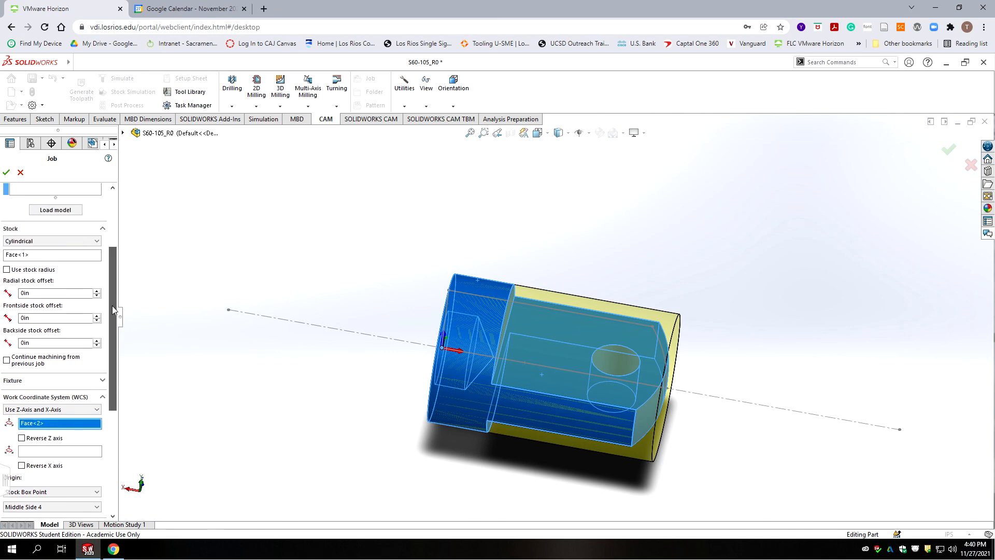
pyautogui.click(6, 360)
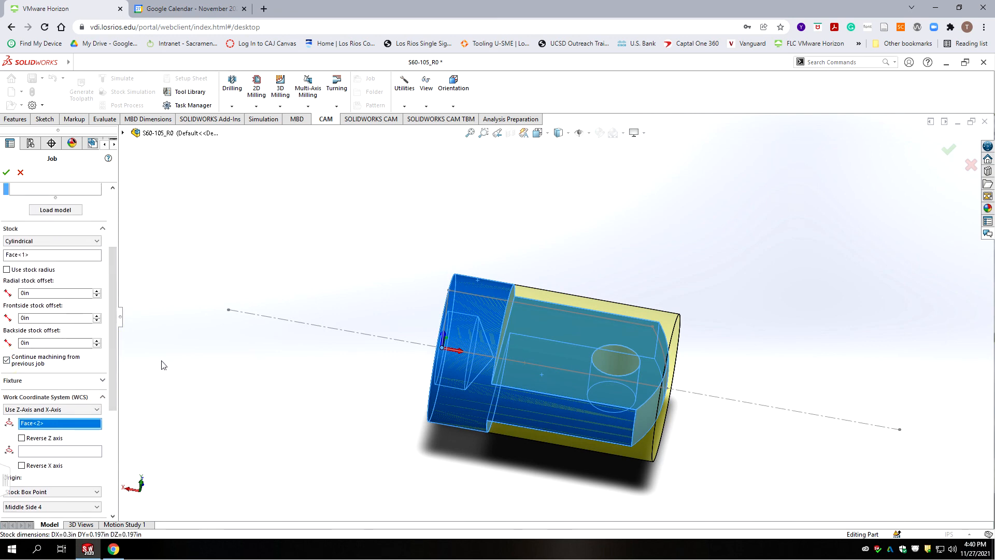
pyautogui.moveTo(123, 302); pyautogui.dragTo(125, 280)
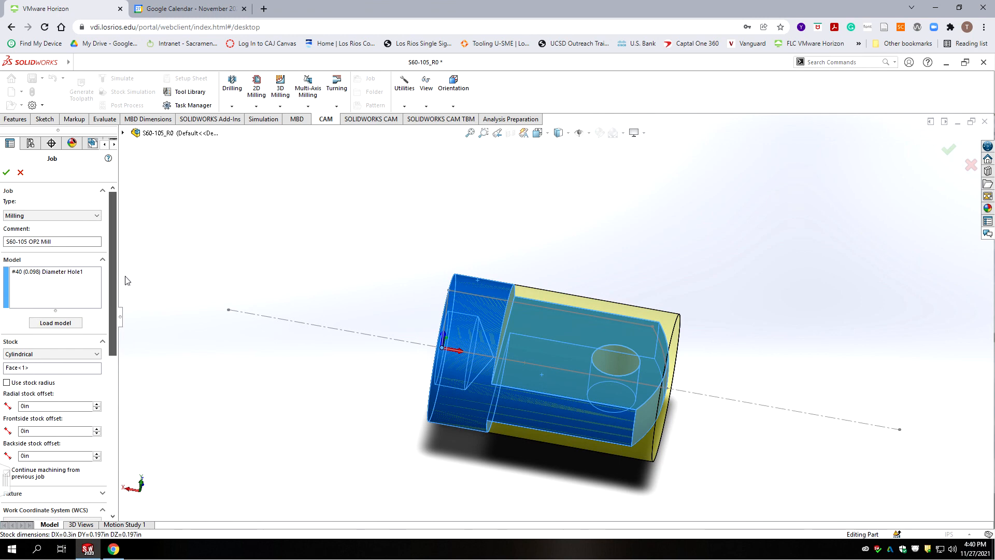
# Step: Set the milling job's backside stock offset to 0.02 in
pyautogui.moveTo(123, 284); pyautogui.dragTo(113, 320)
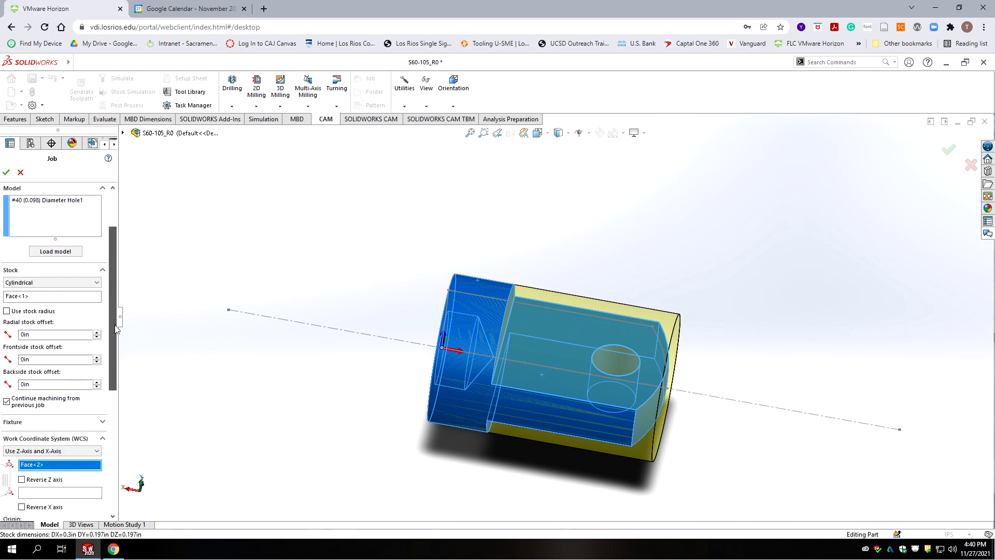
pyautogui.scroll(4, 565, 406)
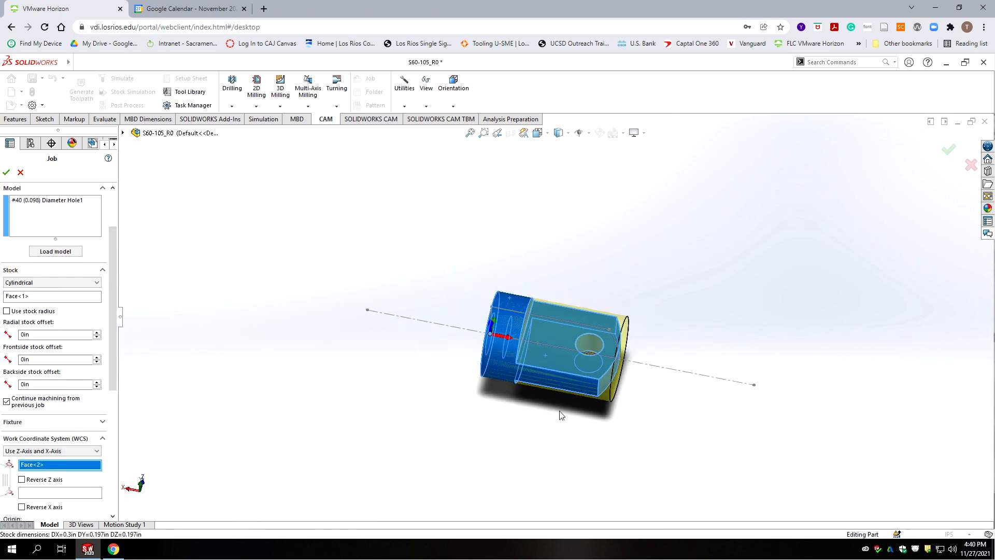
pyautogui.scroll(-6, 574, 330)
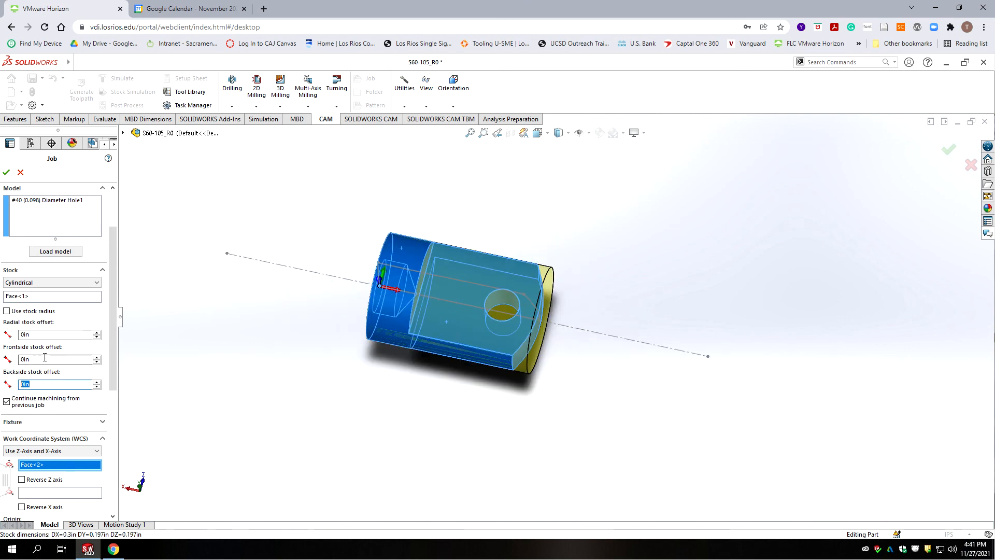
pyautogui.write('.02')
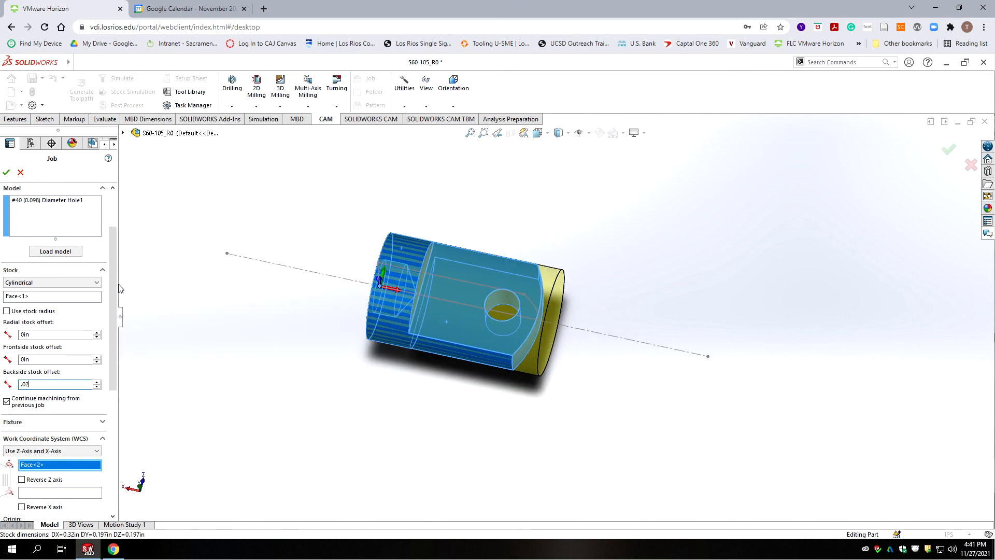
# Step: Set the program name to 1052 and the program comment to "S60-105 OP2 Mill", and accept the milling job
pyautogui.moveTo(117, 285); pyautogui.dragTo(104, 414)
pyautogui.scroll(10, 103, 341)
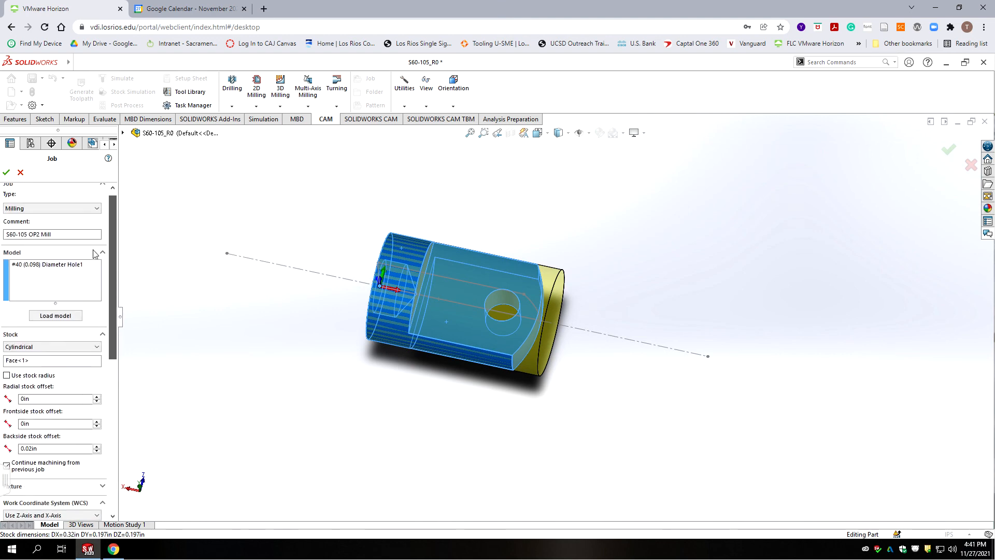
pyautogui.scroll(-5, 94, 305)
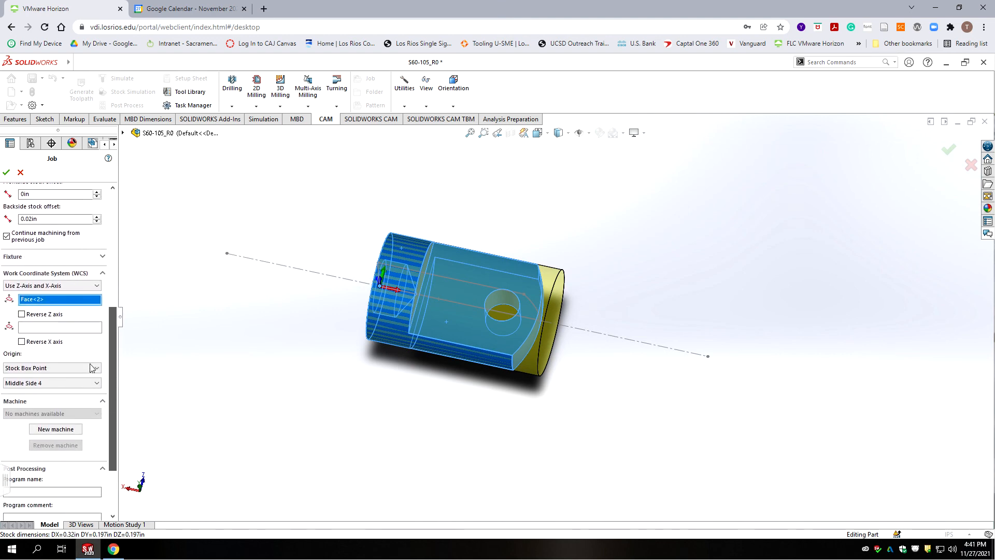
pyautogui.scroll(-3, 93, 359)
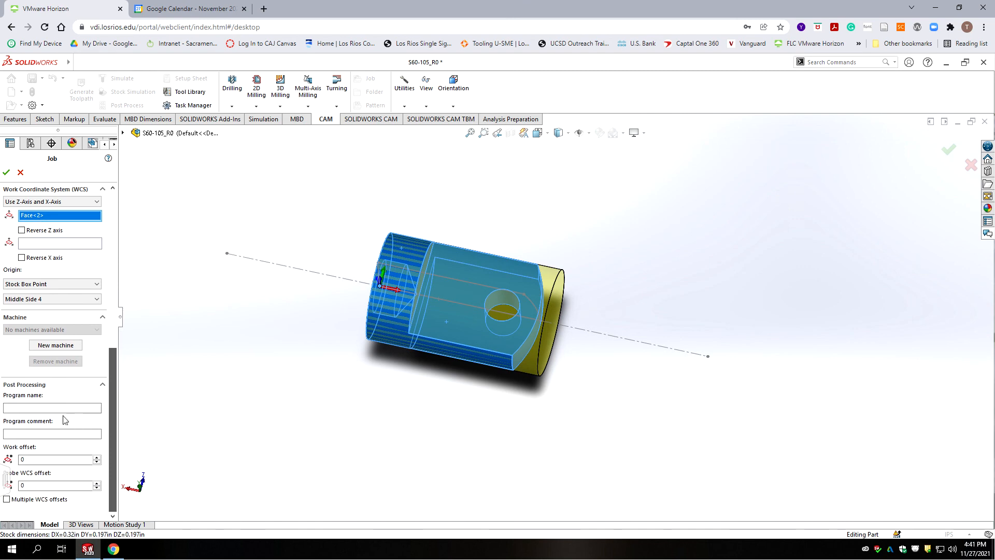
pyautogui.click(32, 408)
pyautogui.write('1052')
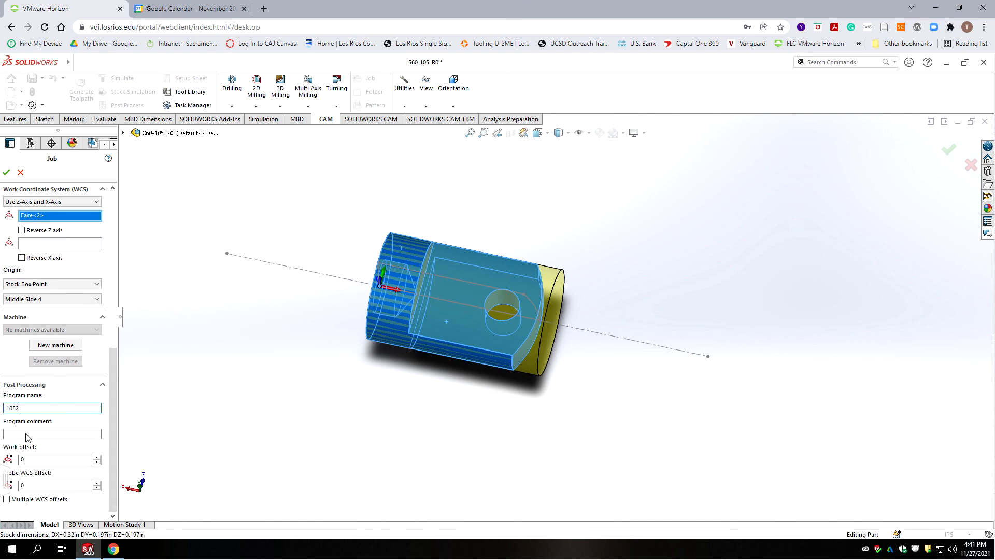
pyautogui.click(26, 433)
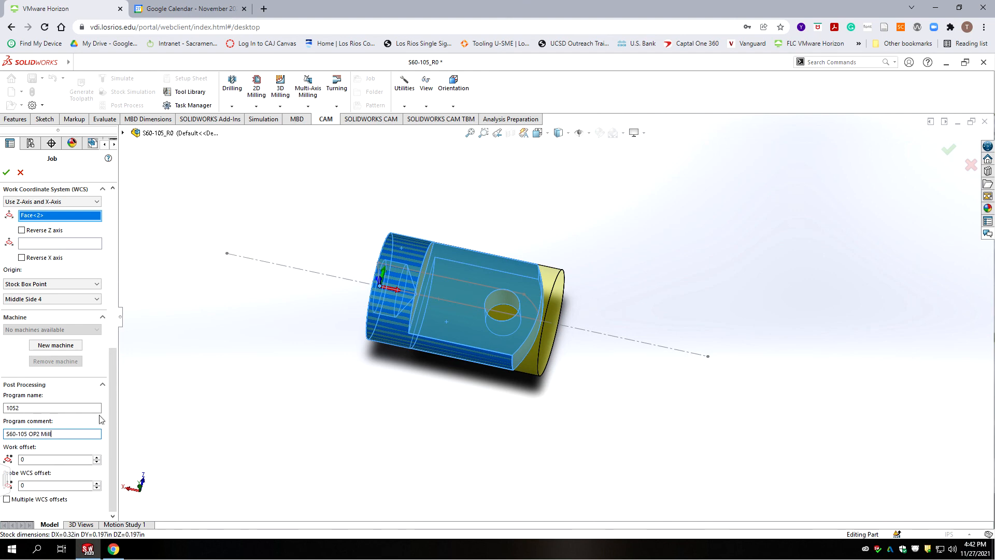
pyautogui.click(6, 173)
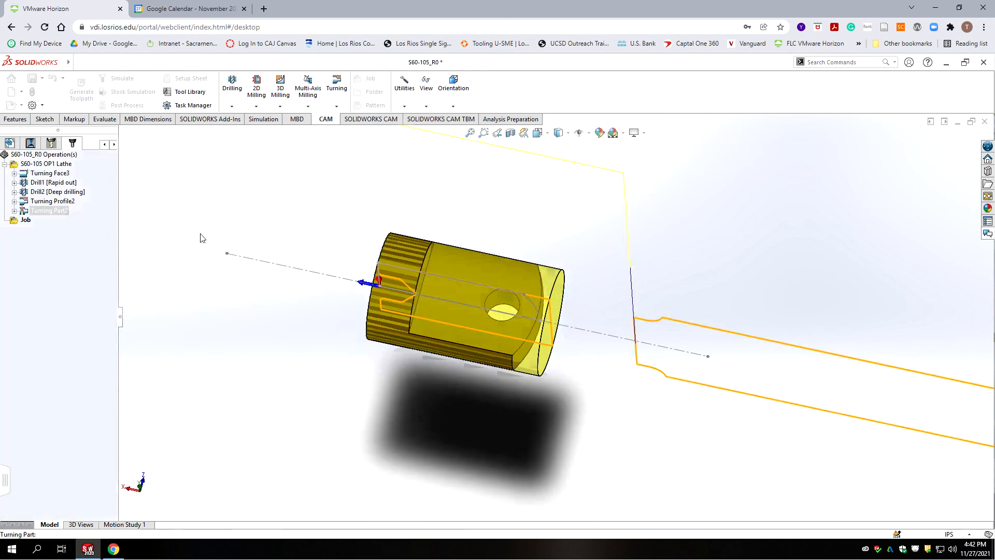
# Step: Rename the new milling job in the operations tree as "S60-105 OP2 Mill"
pyautogui.click(25, 219)
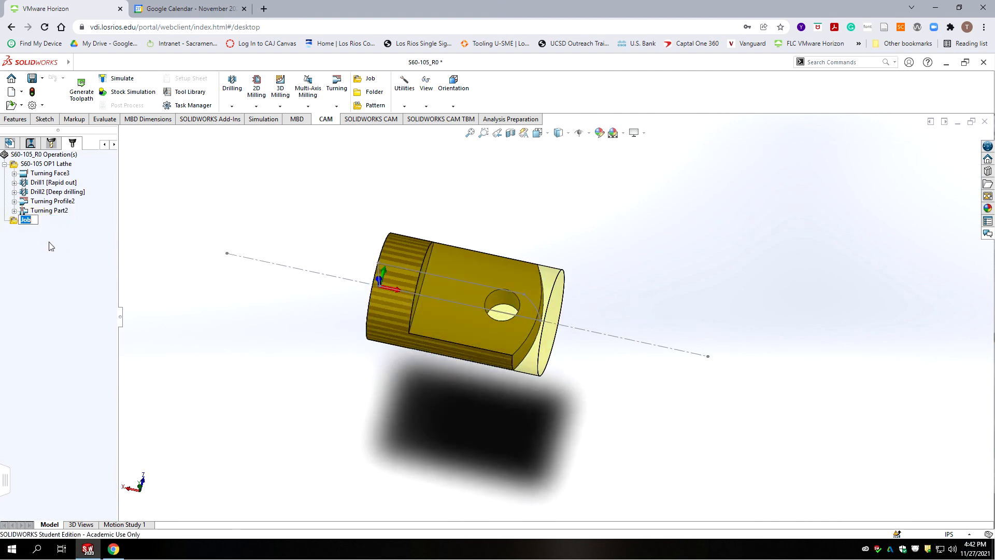
pyautogui.write('S60-105 OP2 Mill')
pyautogui.press('Return')
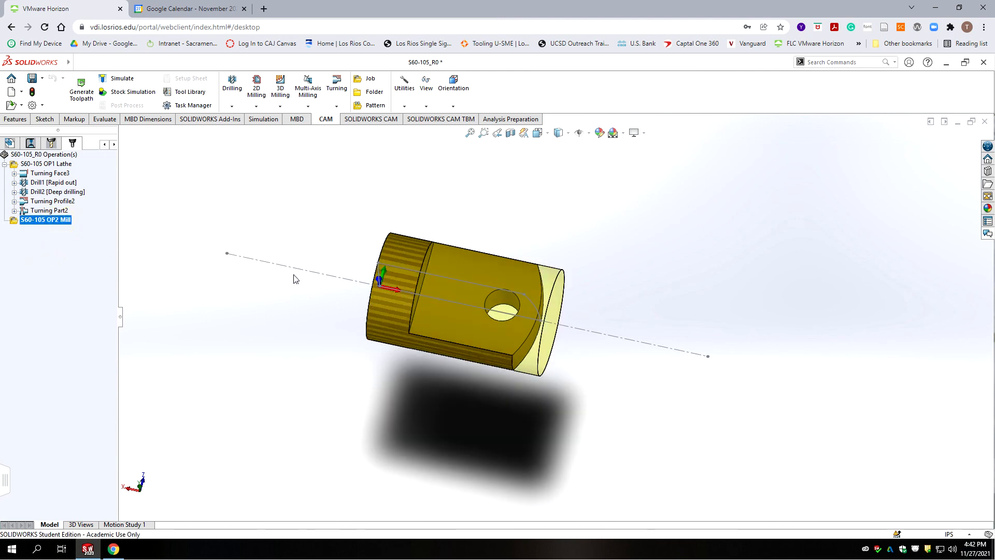
pyautogui.scroll(3, 592, 264)
pyautogui.scroll(-1, 601, 257)
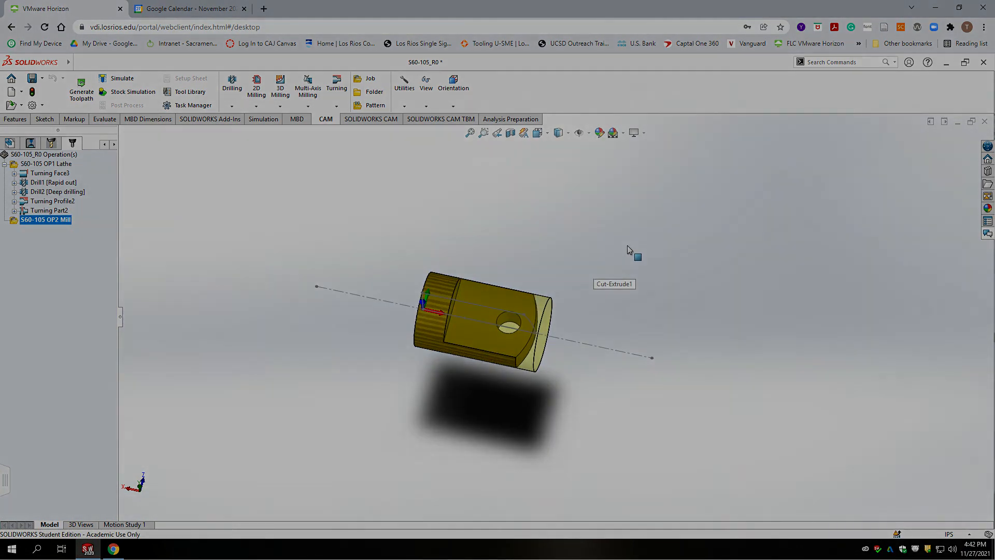